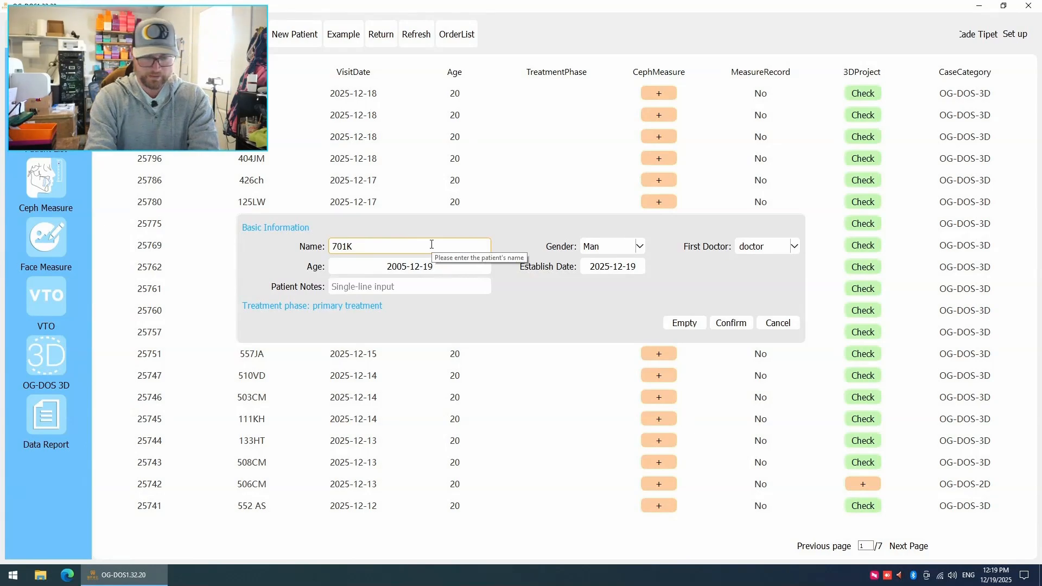
# Step: Complete the new patient's name and create the patient record with the remaining details as they are
pyautogui.write('M')
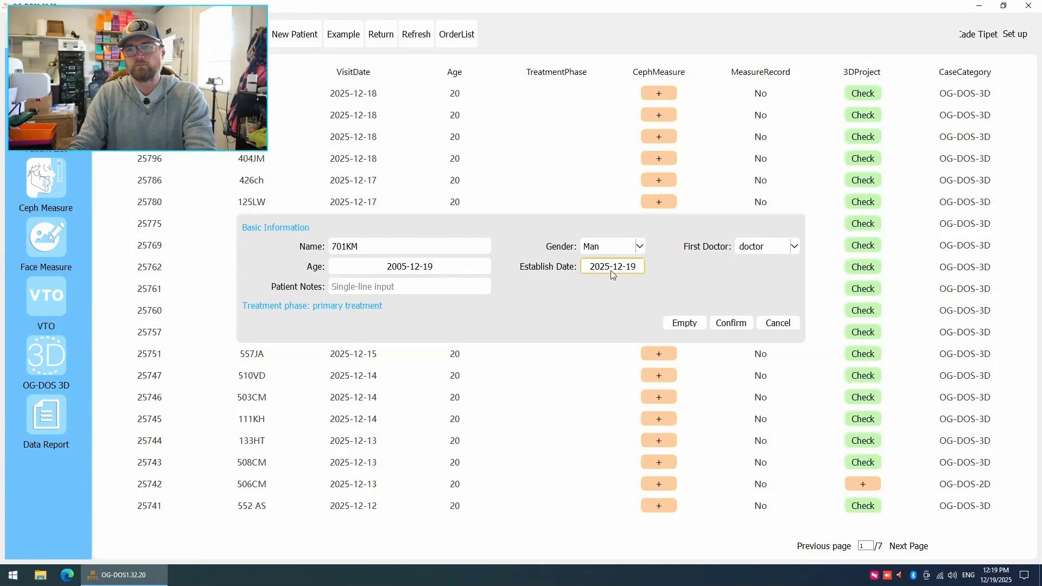
pyautogui.click(722, 324)
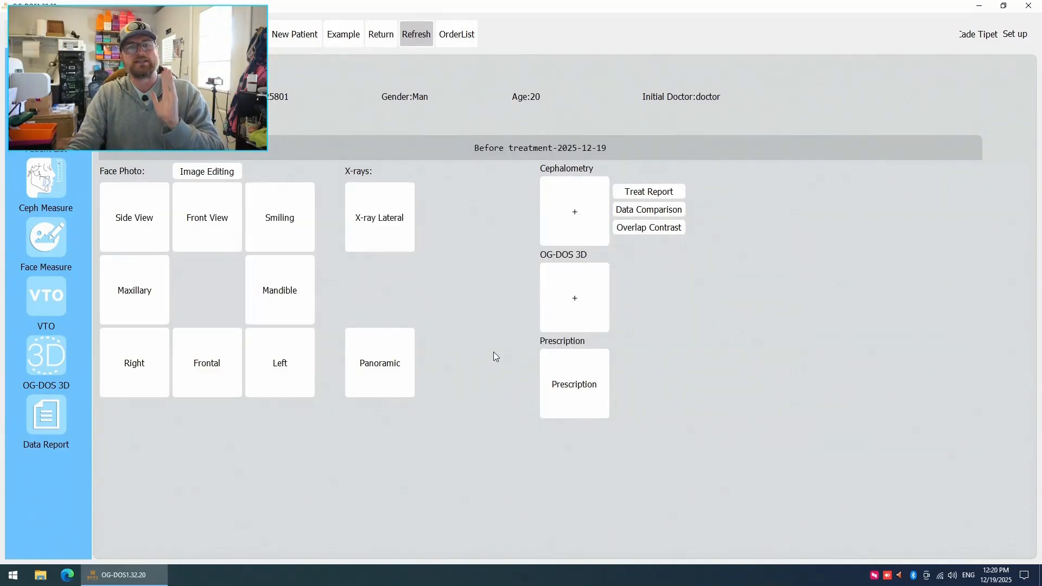
# Step: Start an OG-DOS 3D project and import 237180270_shell_occlusion_u-Original-BracketRemoval from Downloads as the only jaw file
pyautogui.click(549, 290)
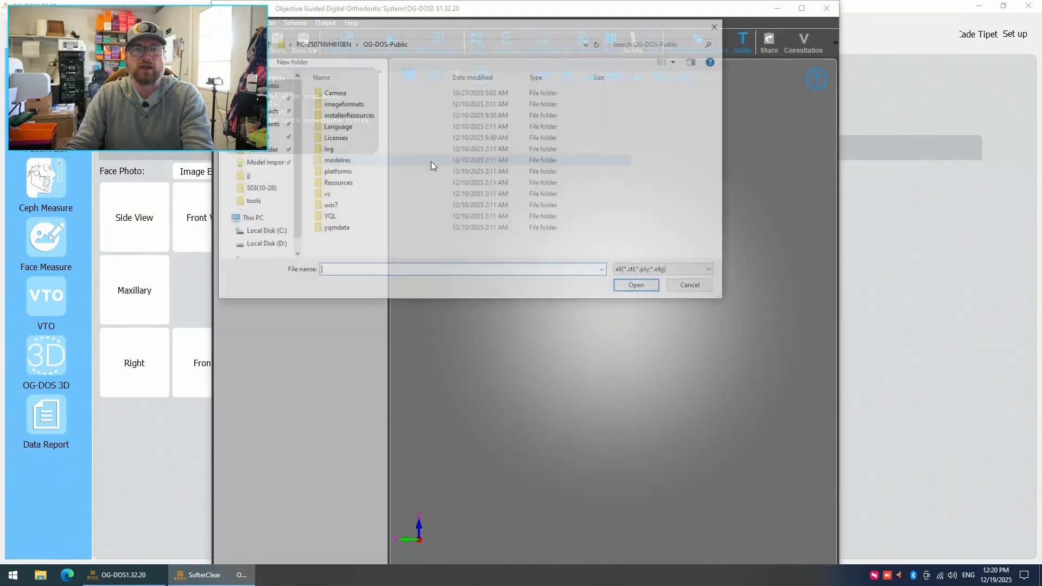
pyautogui.click(264, 162)
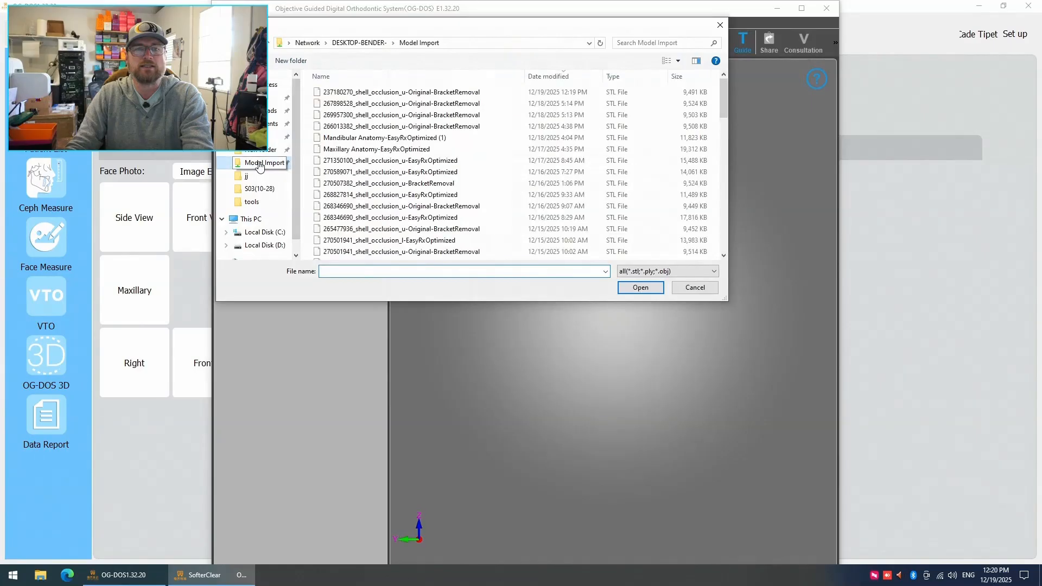
pyautogui.click(401, 93)
pyautogui.moveTo(353, 97); pyautogui.dragTo(264, 112)
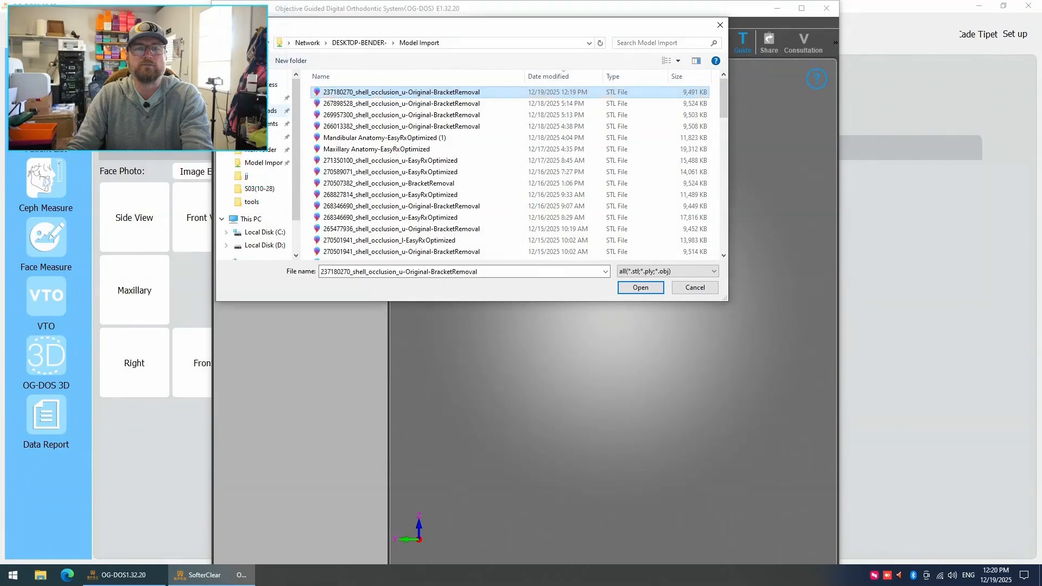
pyautogui.click(264, 111)
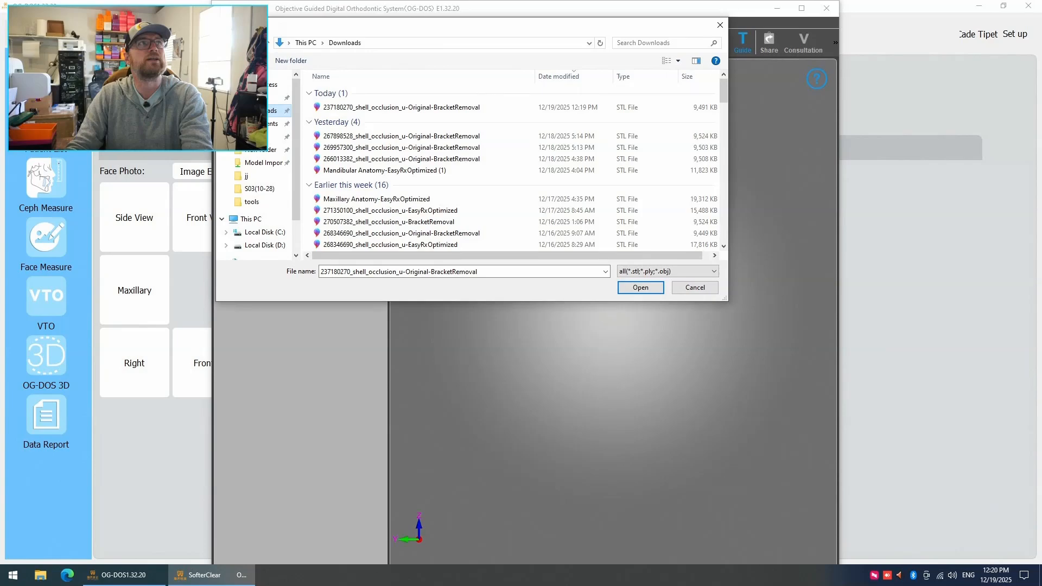
pyautogui.click(646, 286)
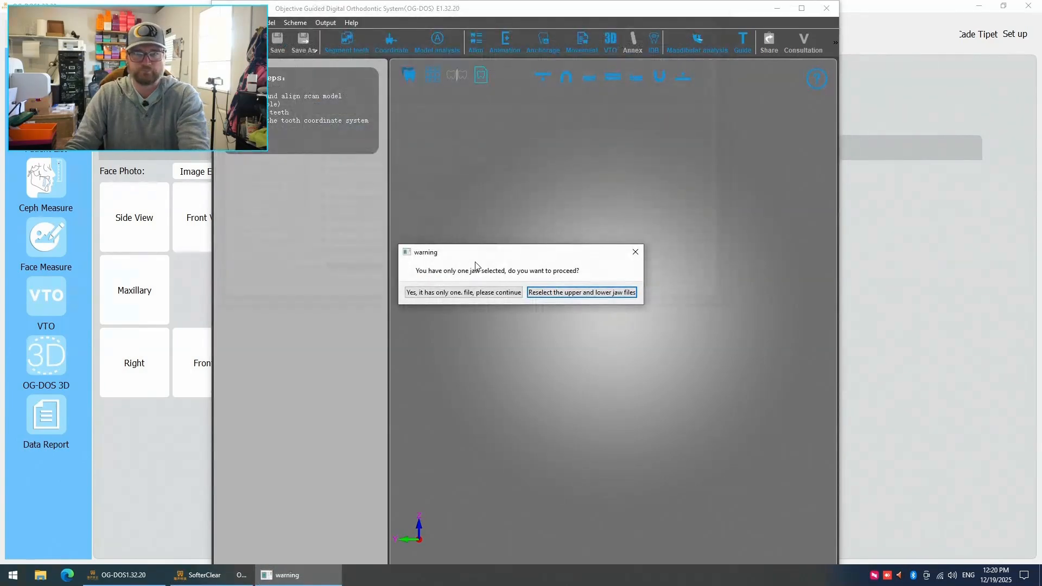
pyautogui.click(456, 296)
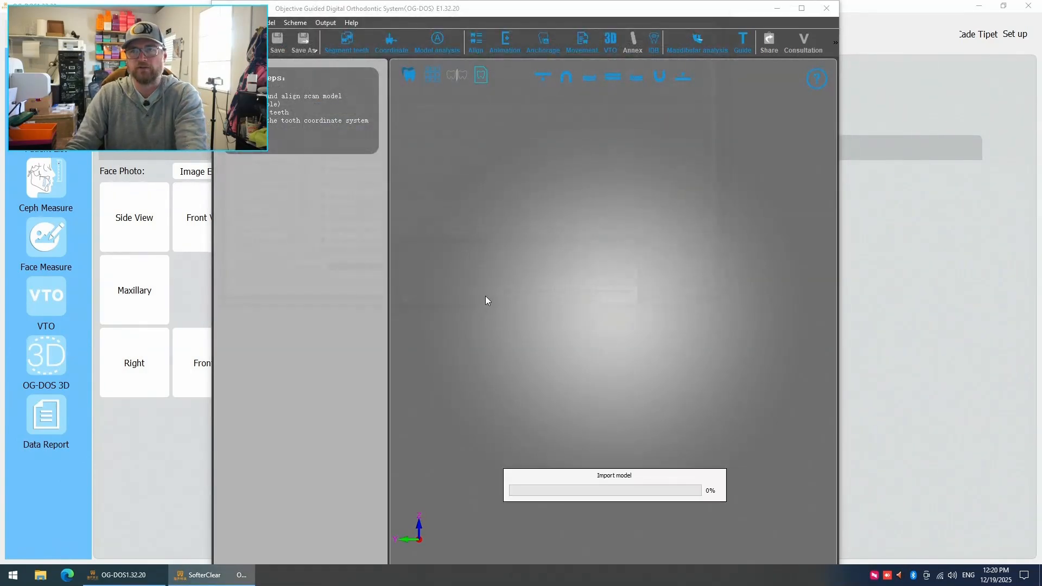
# Step: Tilt the imported upper jaw scan in the front view to level it along the horizontal guide
pyautogui.moveTo(532, 279); pyautogui.dragTo(542, 298)
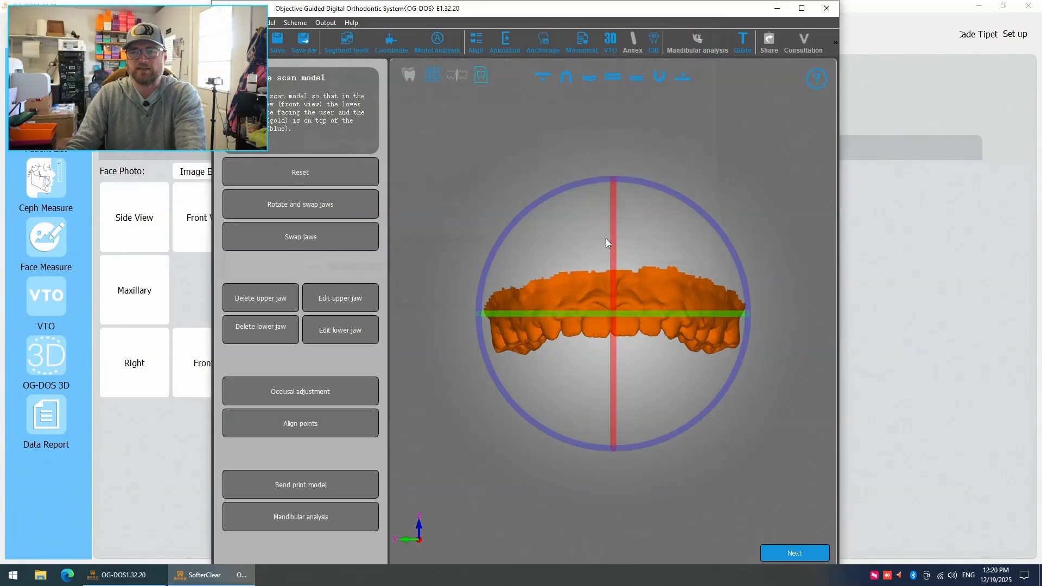
pyautogui.moveTo(607, 242); pyautogui.dragTo(613, 272)
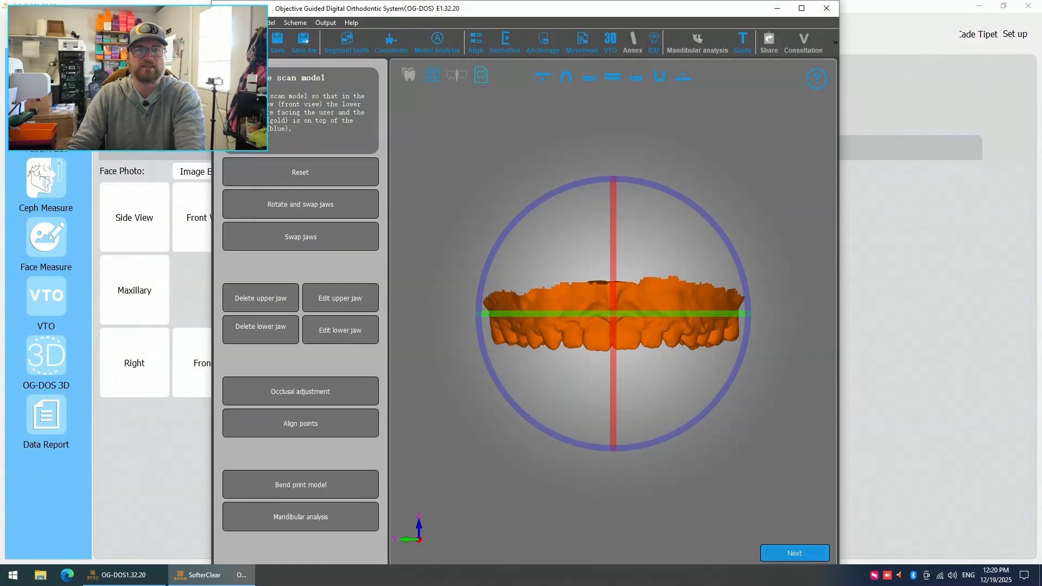
# Step: Save the 3D project over the original file without a plan comment and close the 3D design window
pyautogui.click(278, 41)
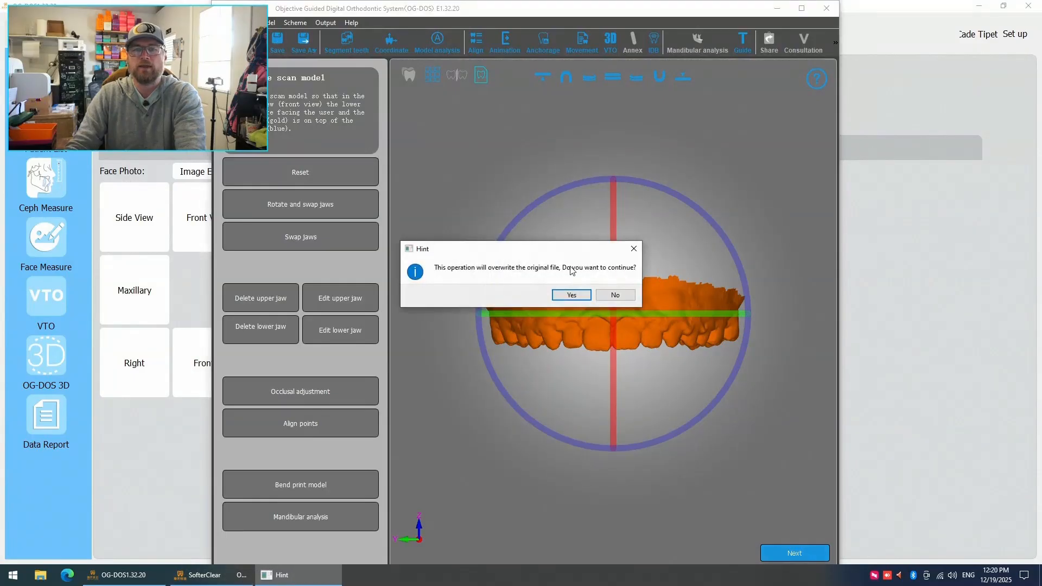
pyautogui.click(574, 293)
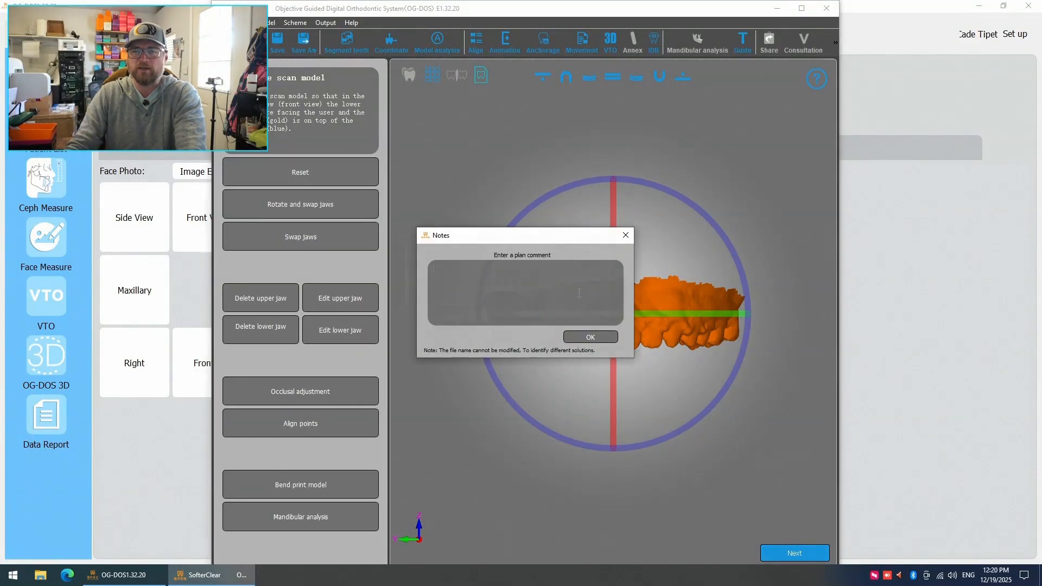
pyautogui.click(614, 337)
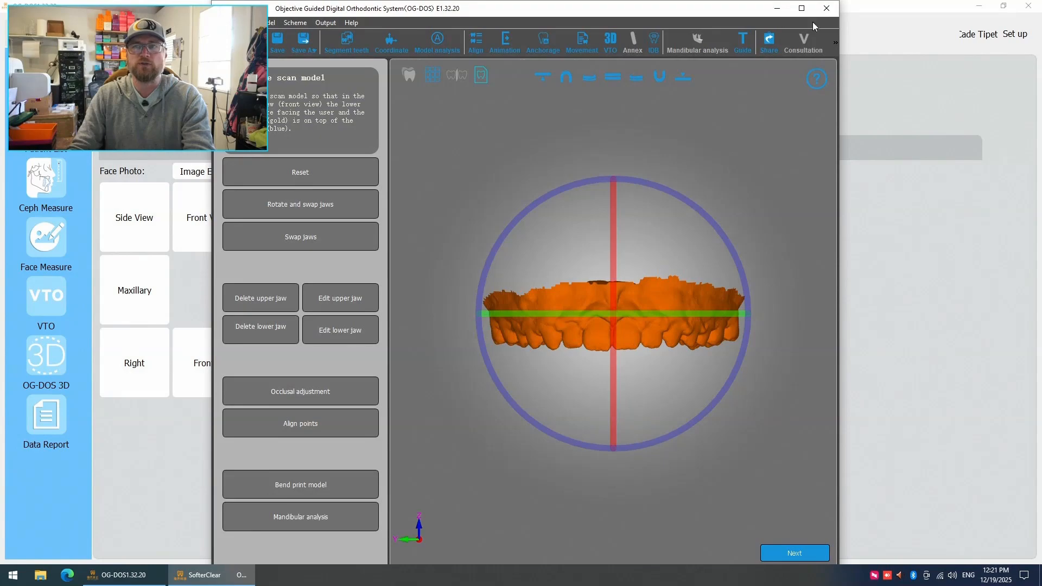
pyautogui.click(827, 13)
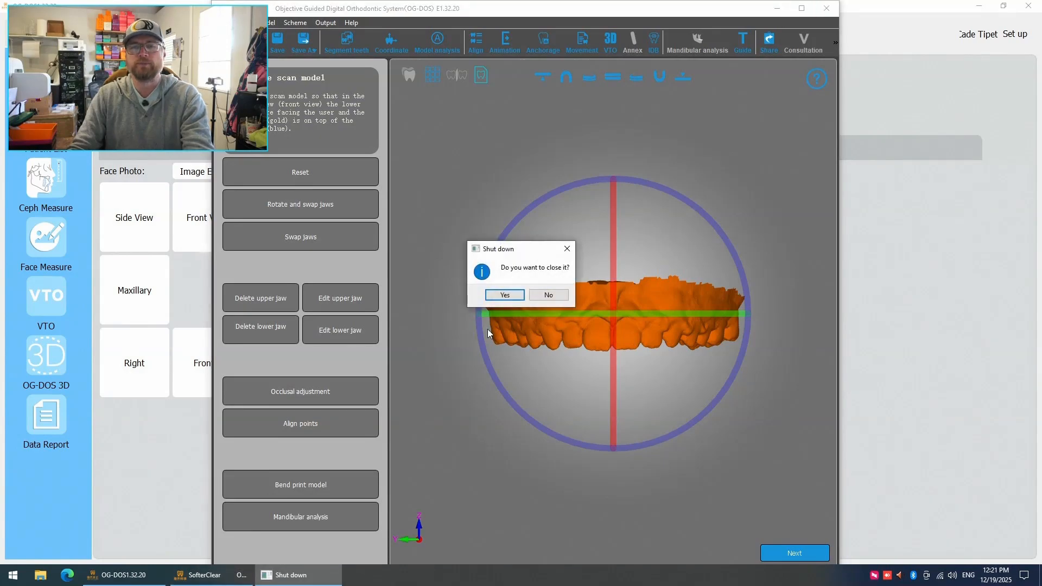
pyautogui.click(504, 296)
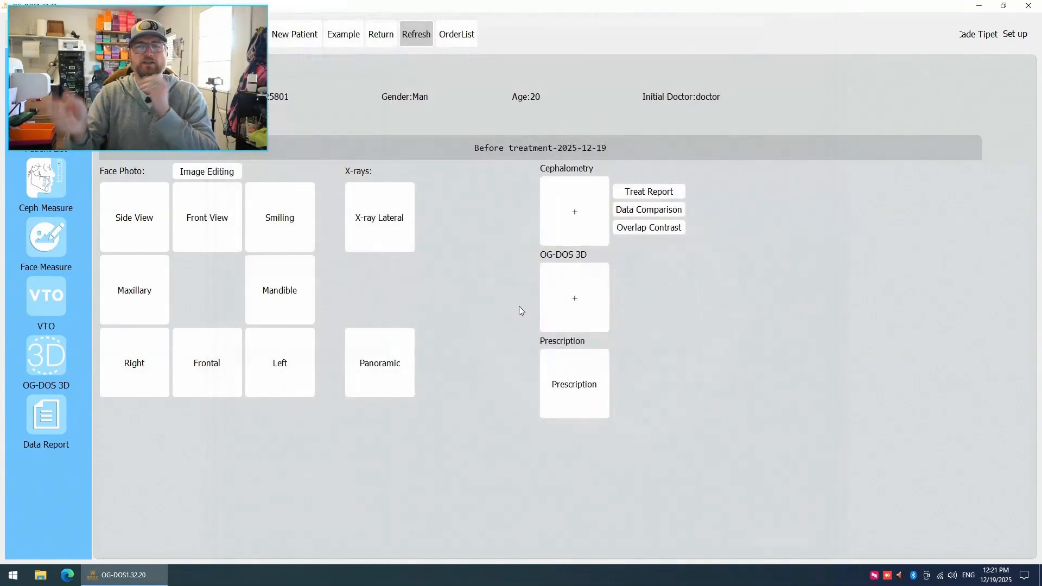
# Step: Set the saved 3D solution's type to Bend and submit its order
pyautogui.click(574, 300)
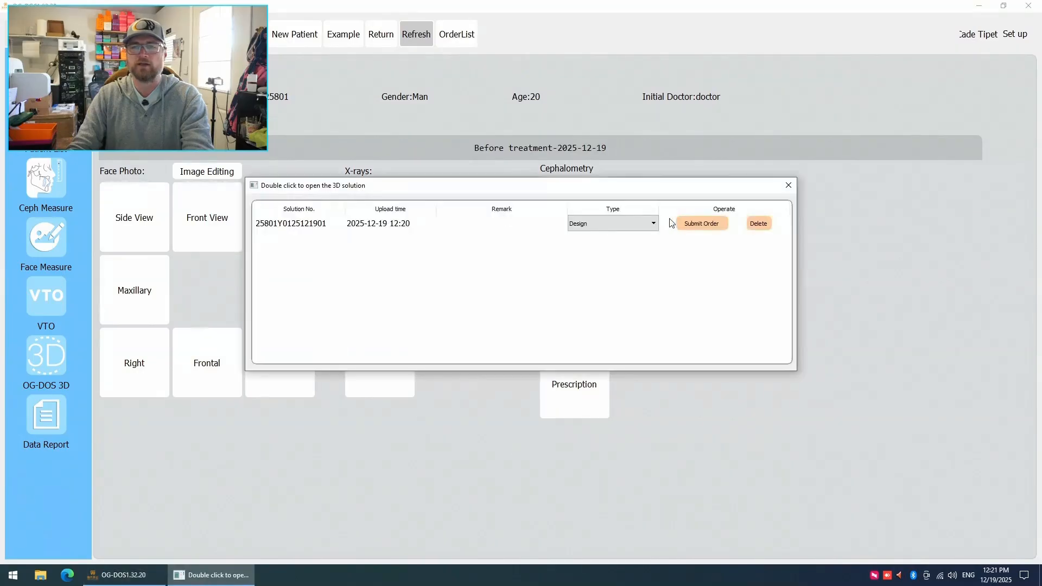
pyautogui.click(646, 223)
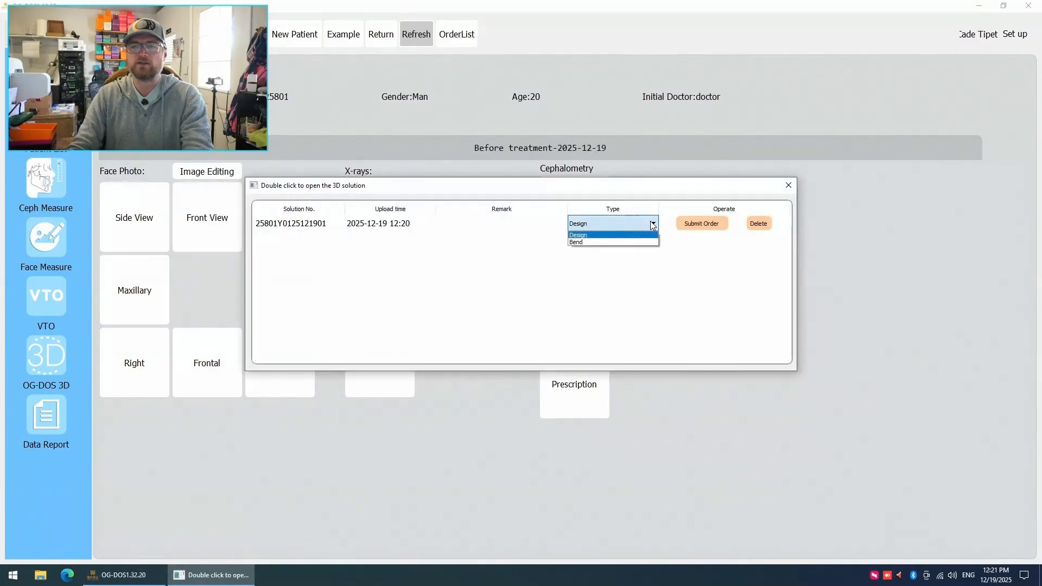
pyautogui.click(619, 243)
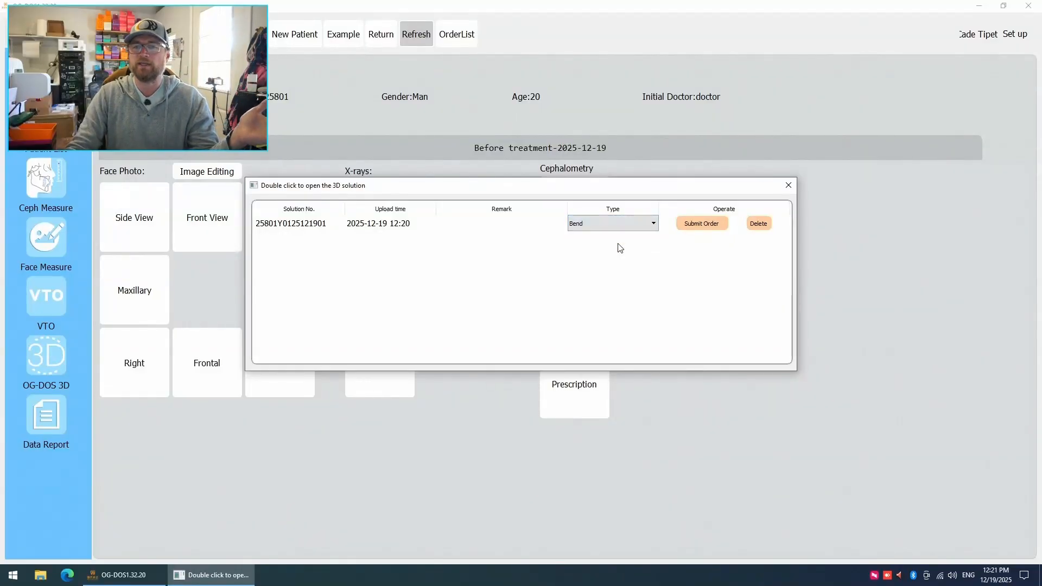
pyautogui.click(695, 230)
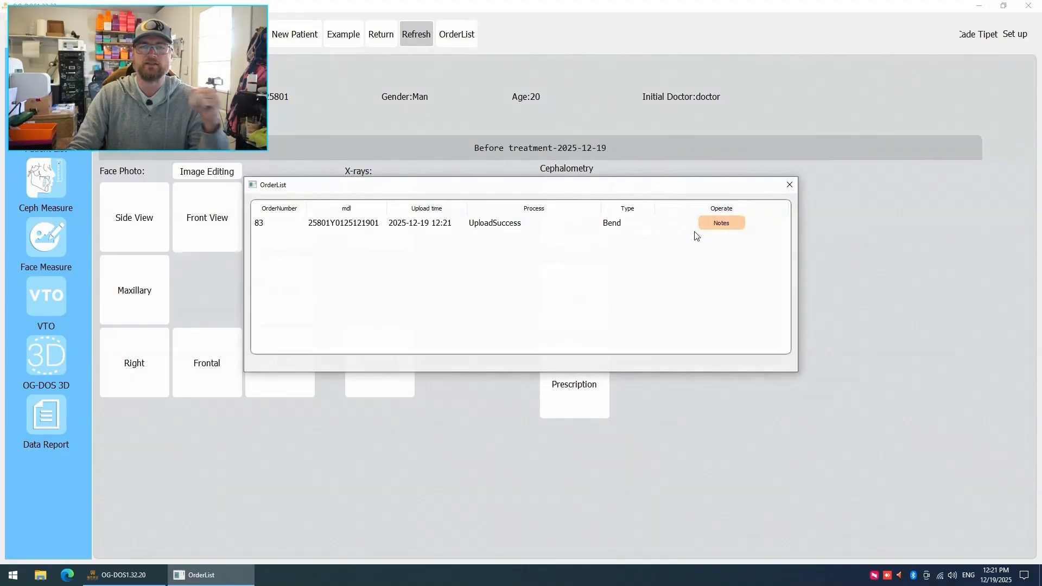
# Step: Add the note "upper 3-3 Labial Bow" to the submitted order and close the order list
pyautogui.click(722, 224)
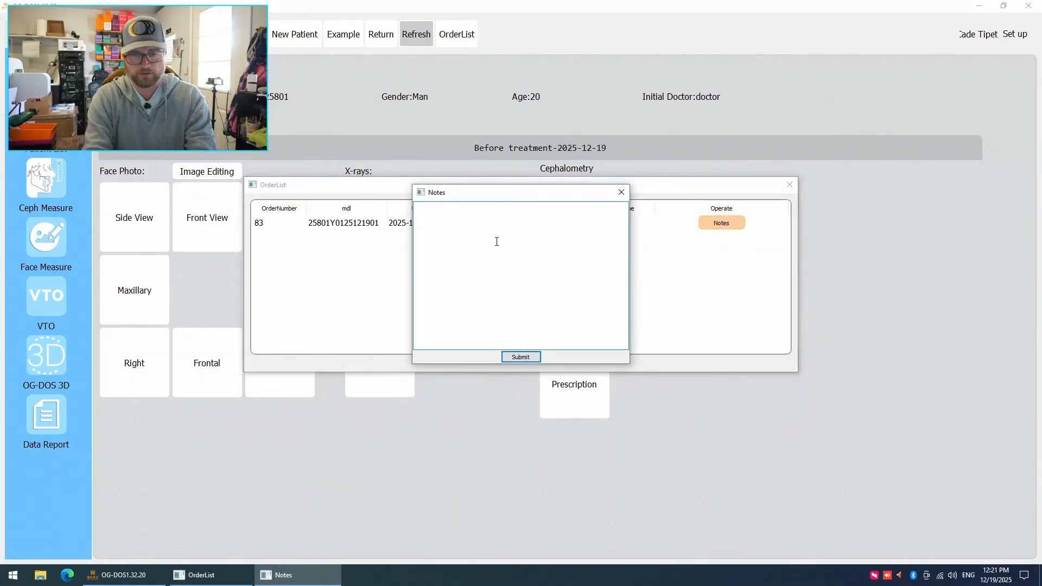
pyautogui.write('upper')
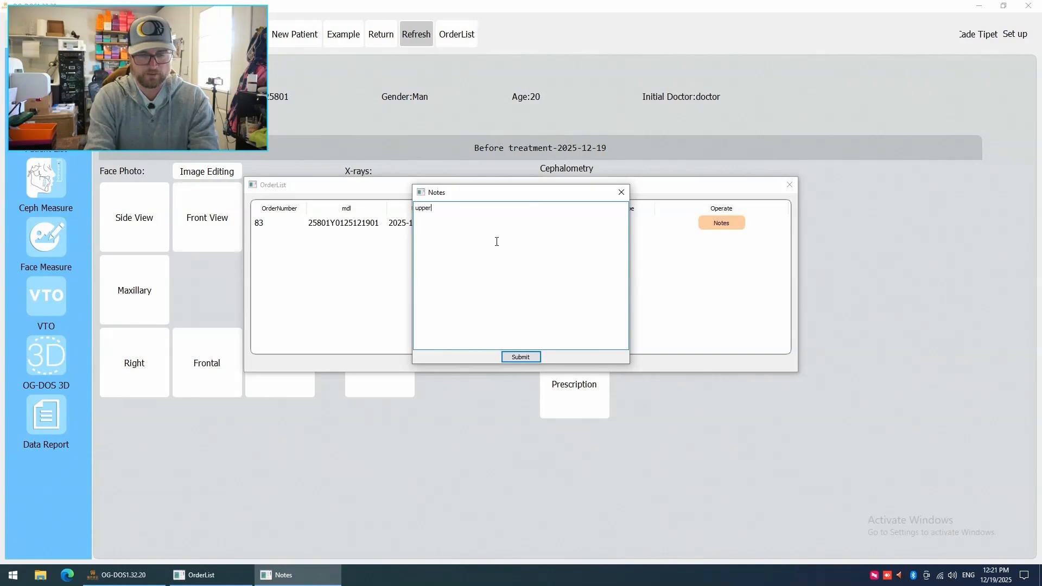
pyautogui.write(' 3-3')
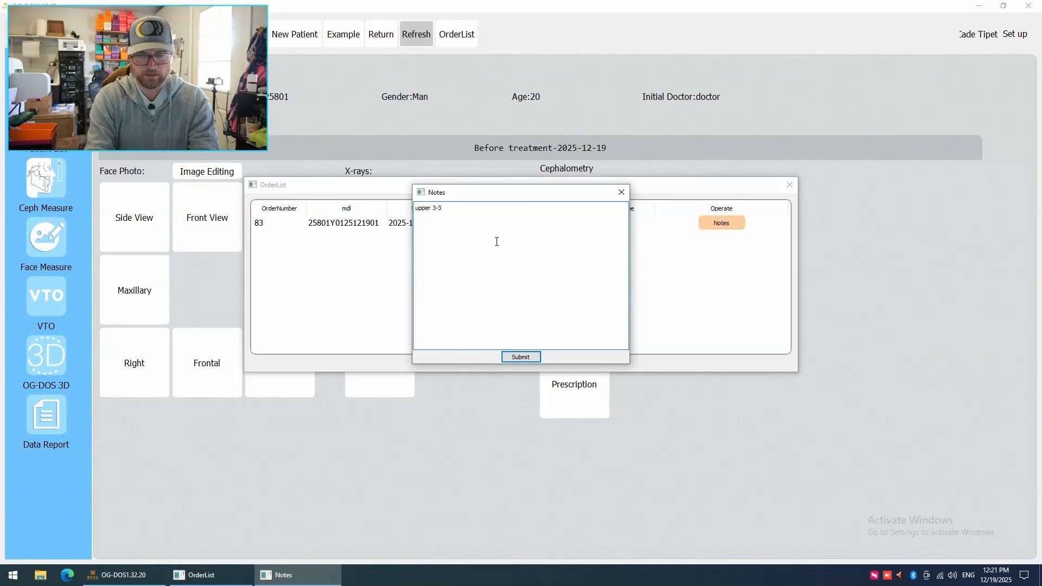
pyautogui.write(' Labial B')
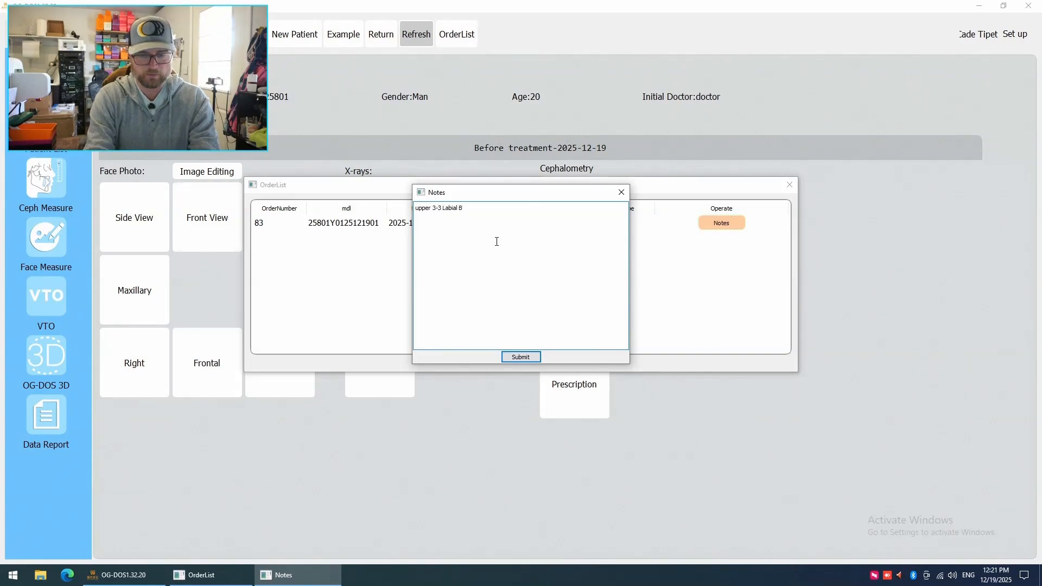
pyautogui.write('ow')
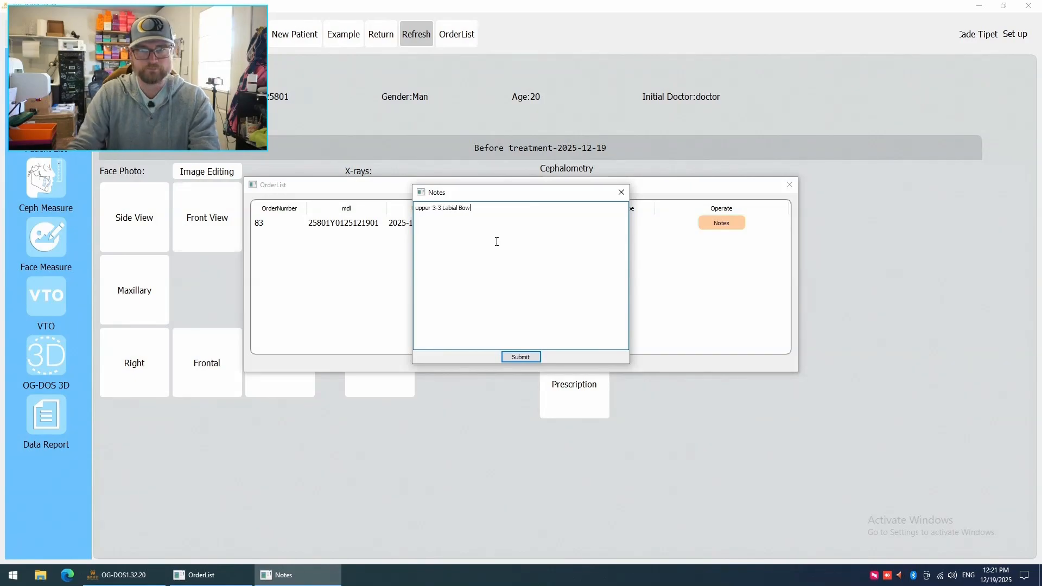
pyautogui.click(520, 357)
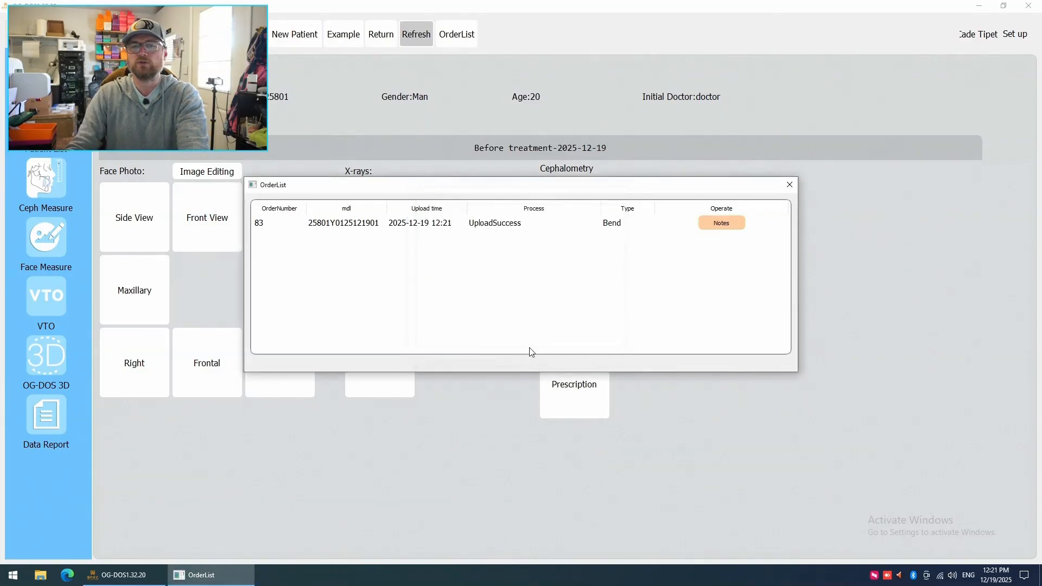
pyautogui.click(789, 187)
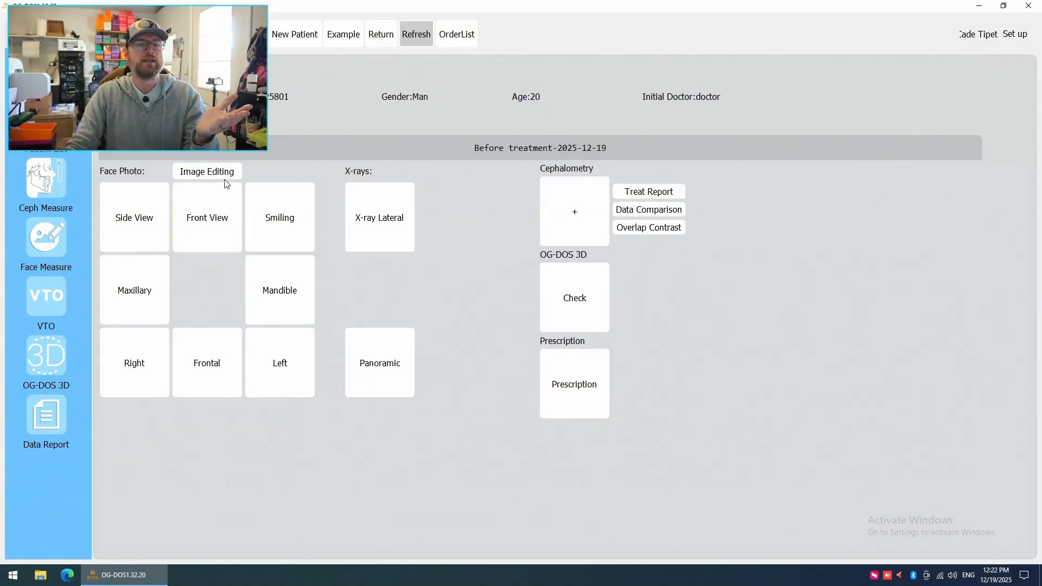
# Step: Load the picture "3-3 Labial Bow- Upper" from Documents into the Front View photo slot
pyautogui.click(205, 224)
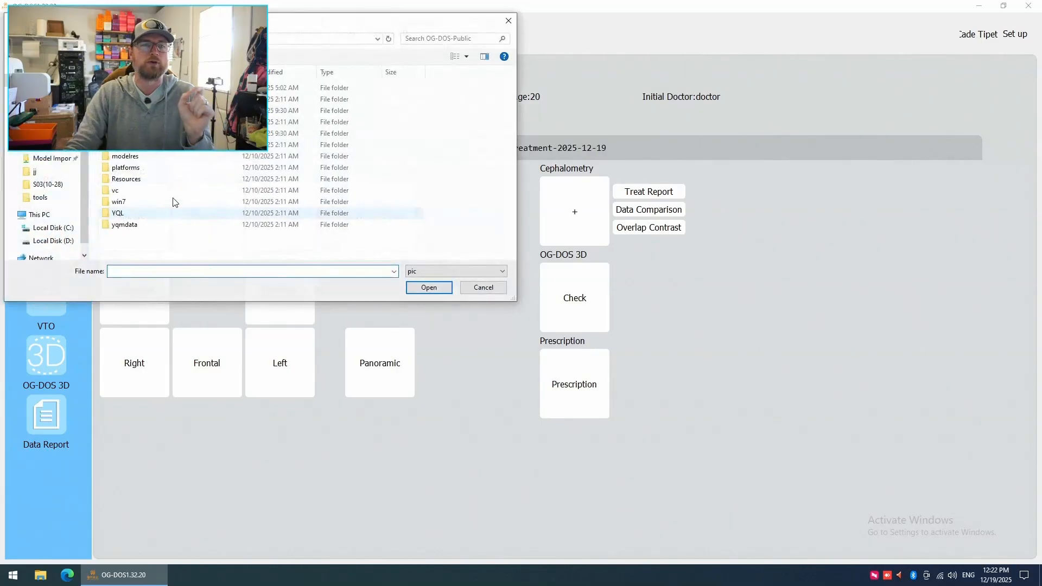
pyautogui.click(43, 119)
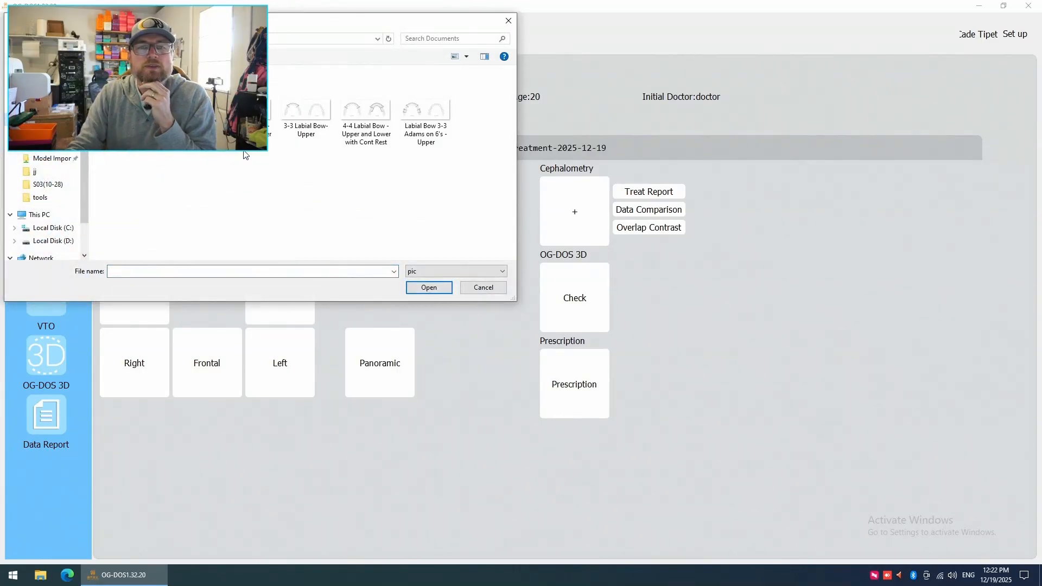
pyautogui.click(299, 112)
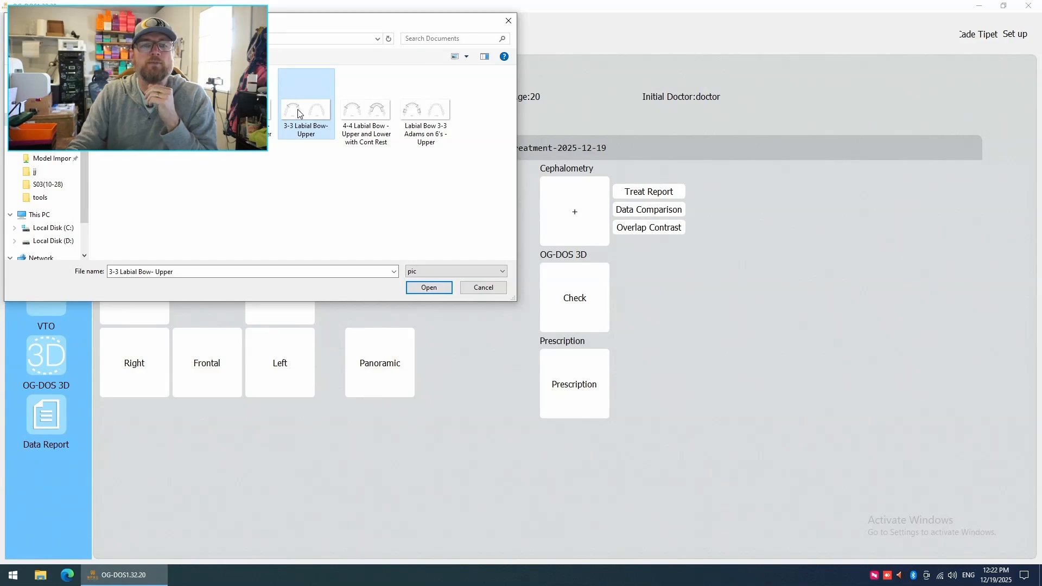
pyautogui.click(424, 288)
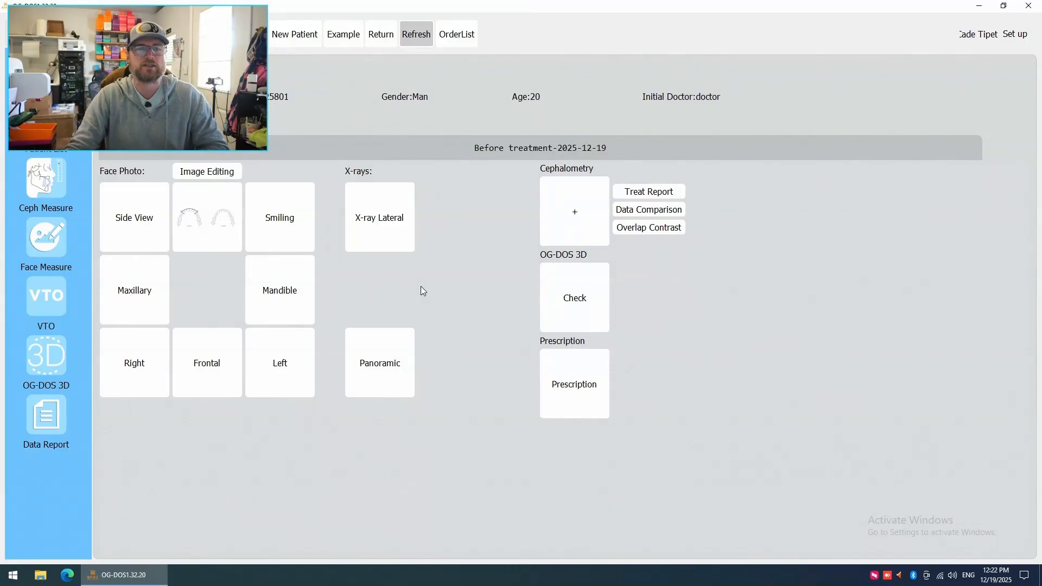
# Step: View the Front View picture enlarged and return to the patient list, keeping the program open
pyautogui.click(207, 217)
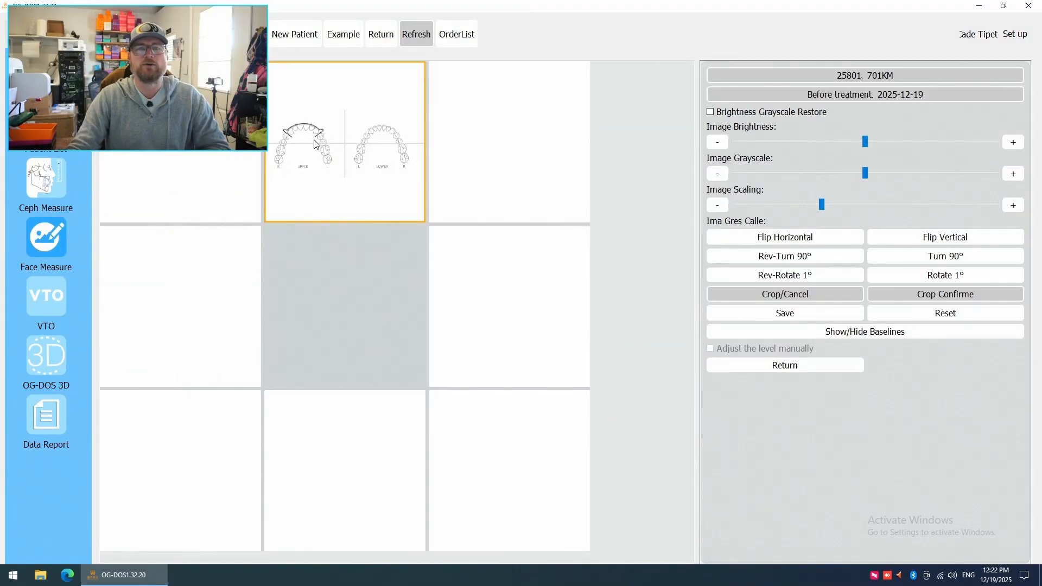
pyautogui.click(1028, 6)
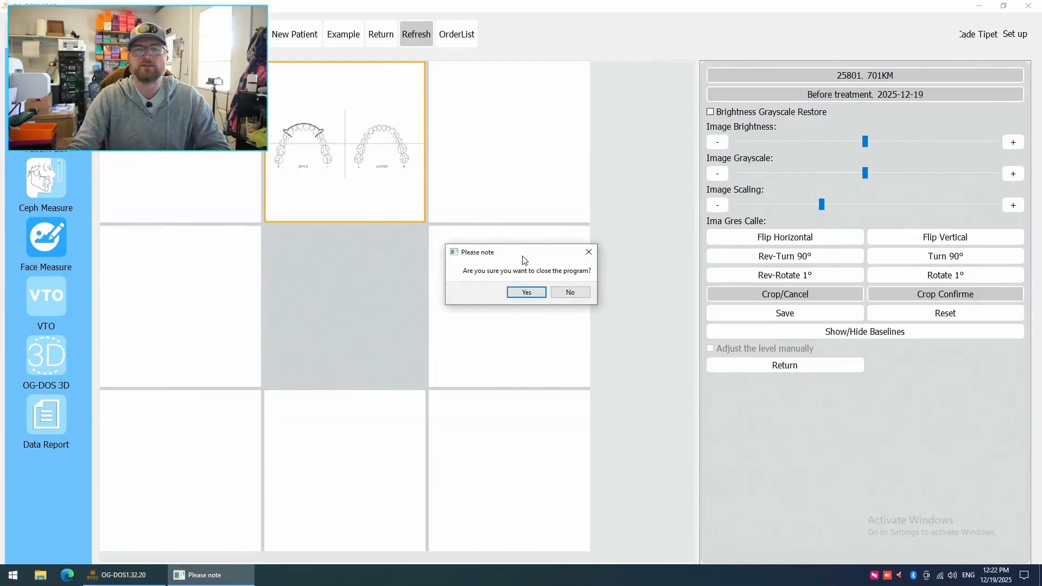
pyautogui.click(564, 293)
pyautogui.click(381, 37)
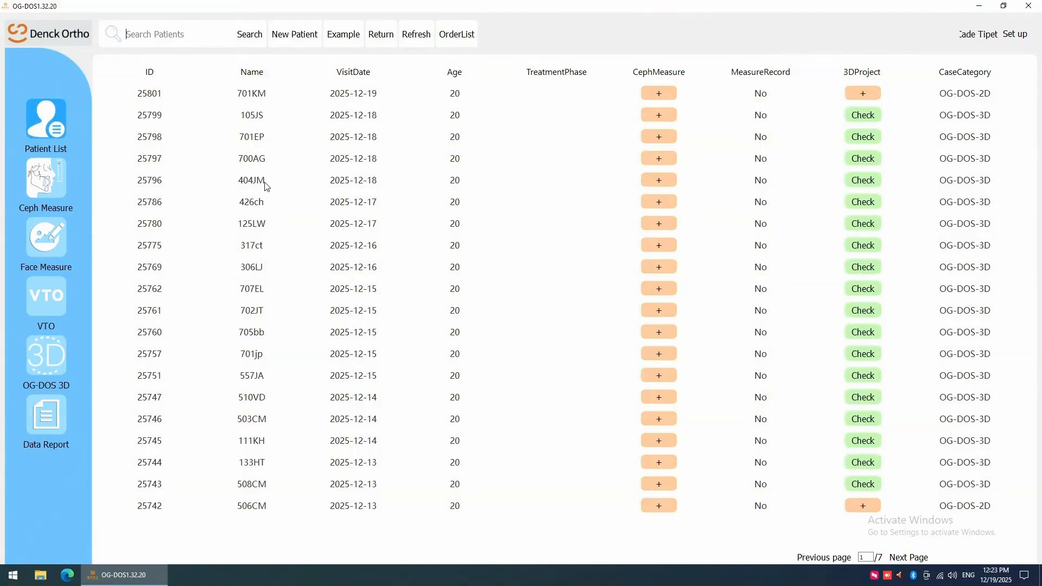
# Step: Open the second patient record dated 2025-12-16 and check the order status in its prescription
pyautogui.click(264, 270)
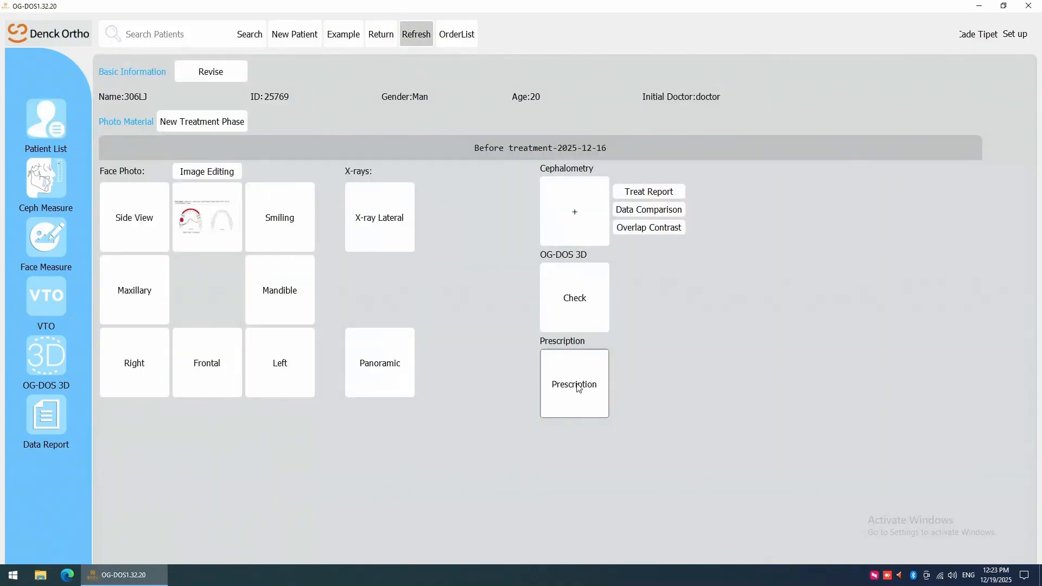
pyautogui.click(576, 385)
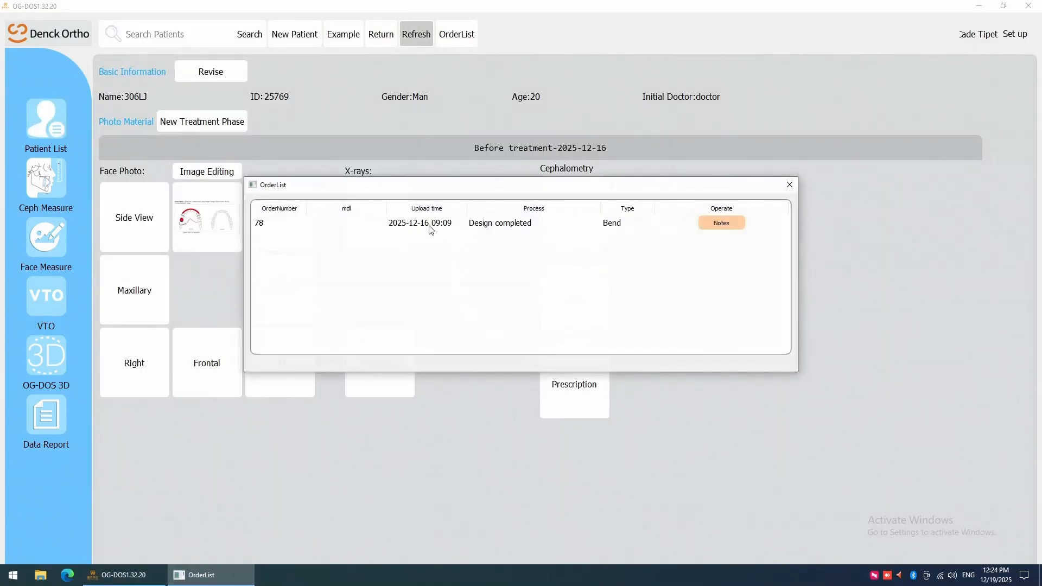
# Step: Read the notes of the 2025-12-16 bend order, leaving them as they are, and close the order list
pyautogui.click(398, 228)
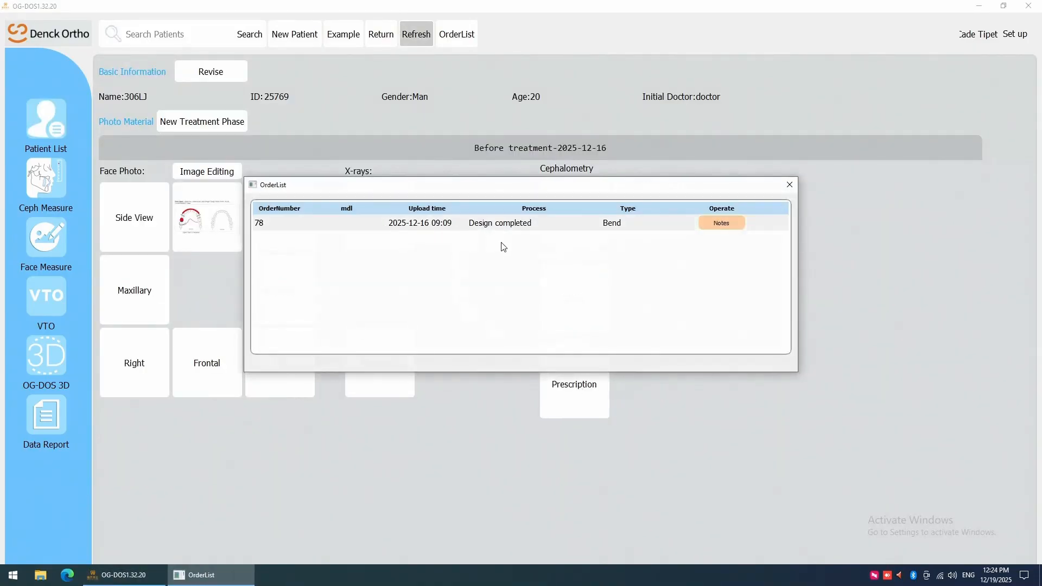
pyautogui.click(725, 226)
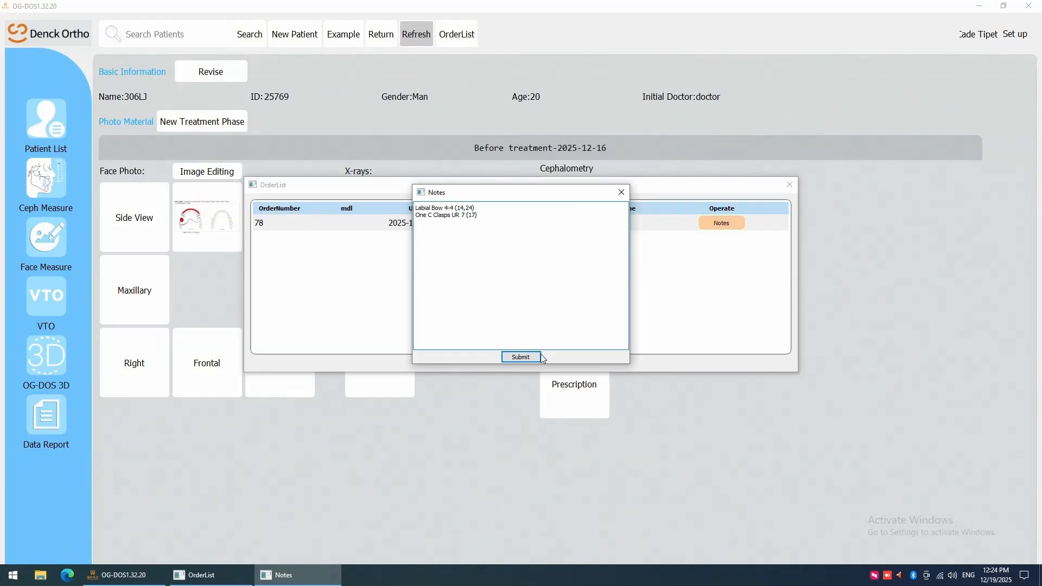
pyautogui.click(621, 193)
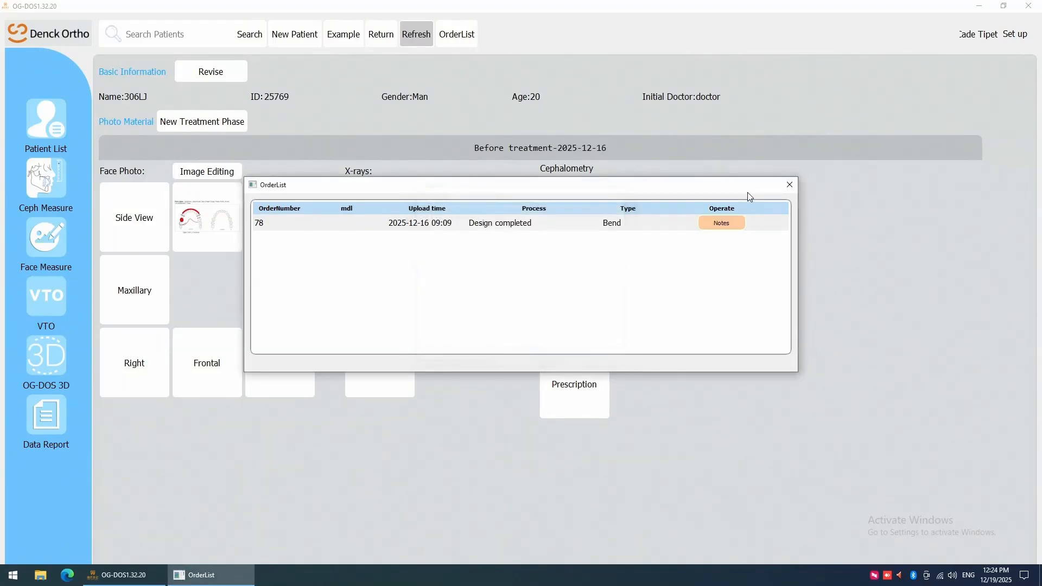
pyautogui.click(790, 185)
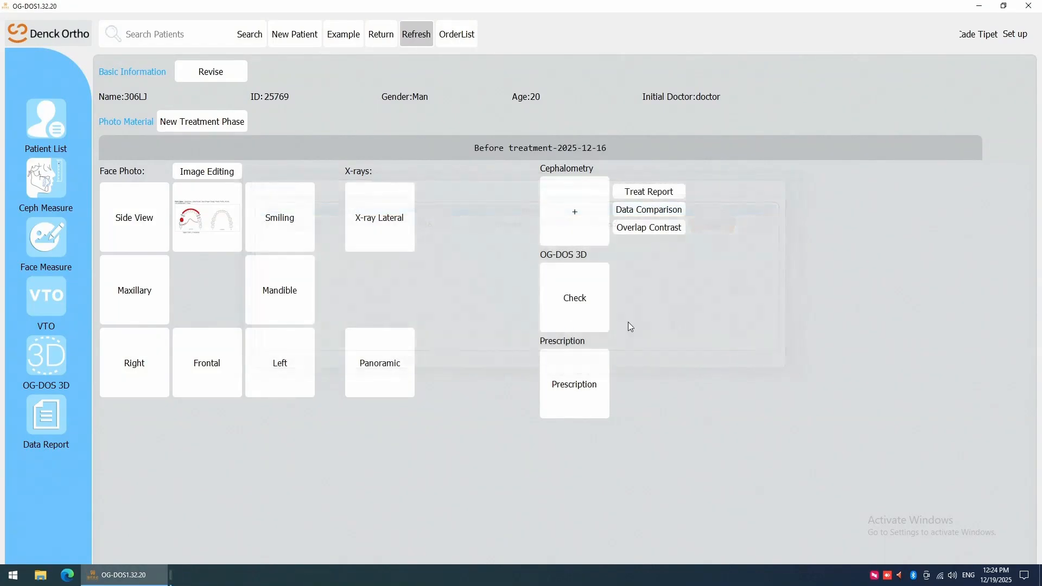
pyautogui.click(583, 320)
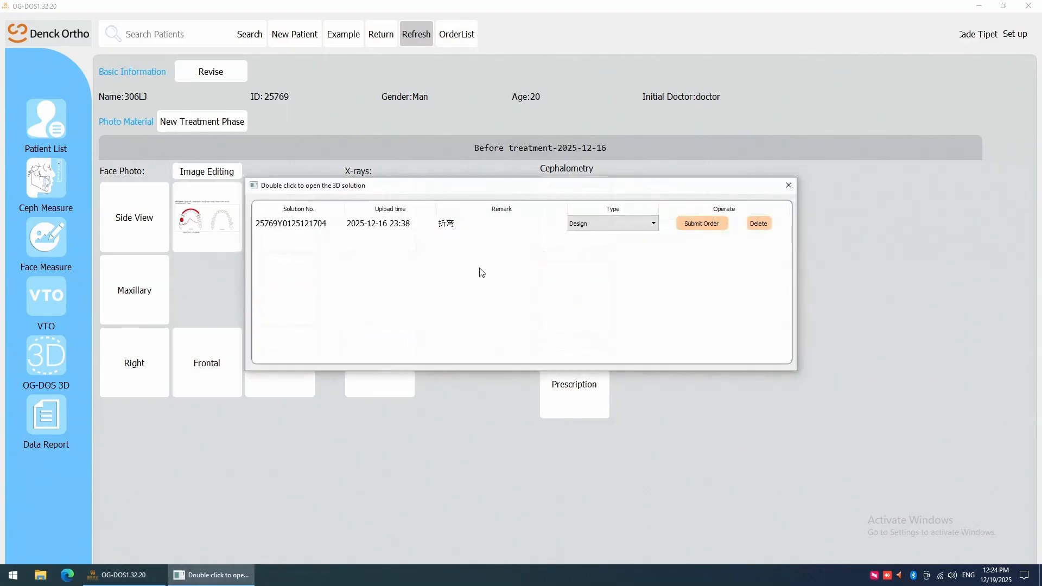
pyautogui.click(491, 228)
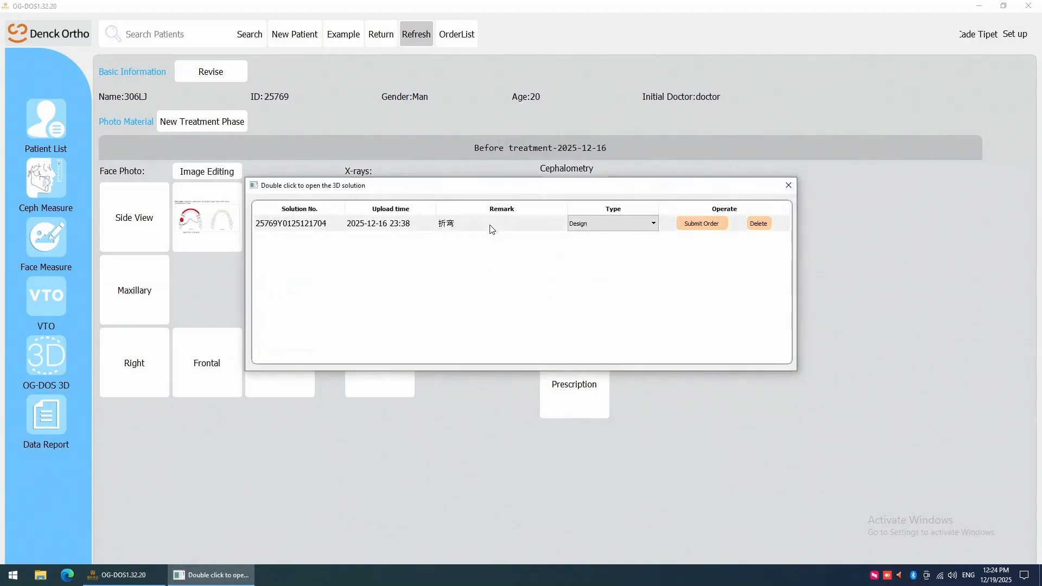
pyautogui.doubleClick(491, 226)
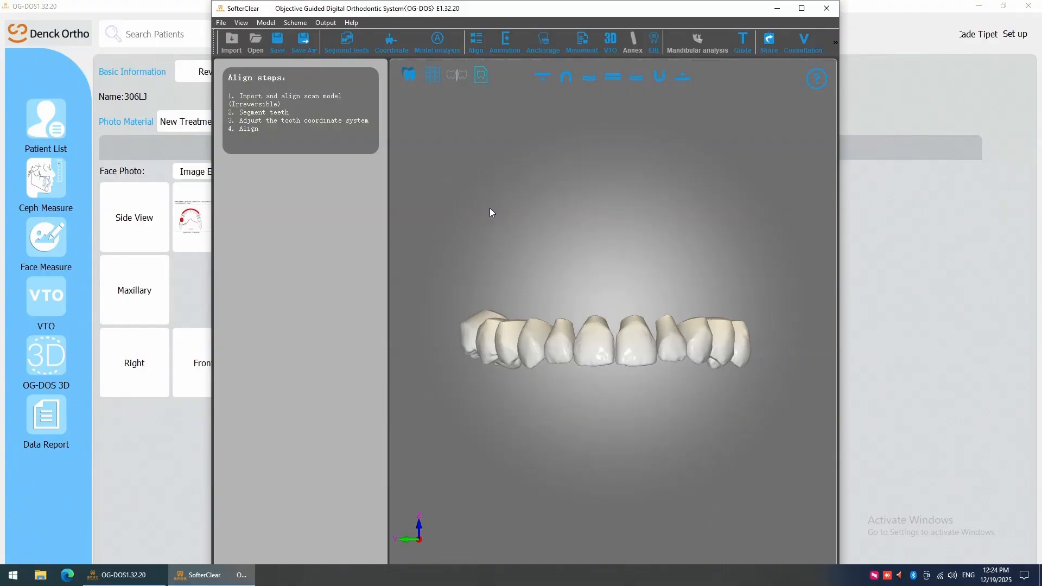
pyautogui.click(802, 9)
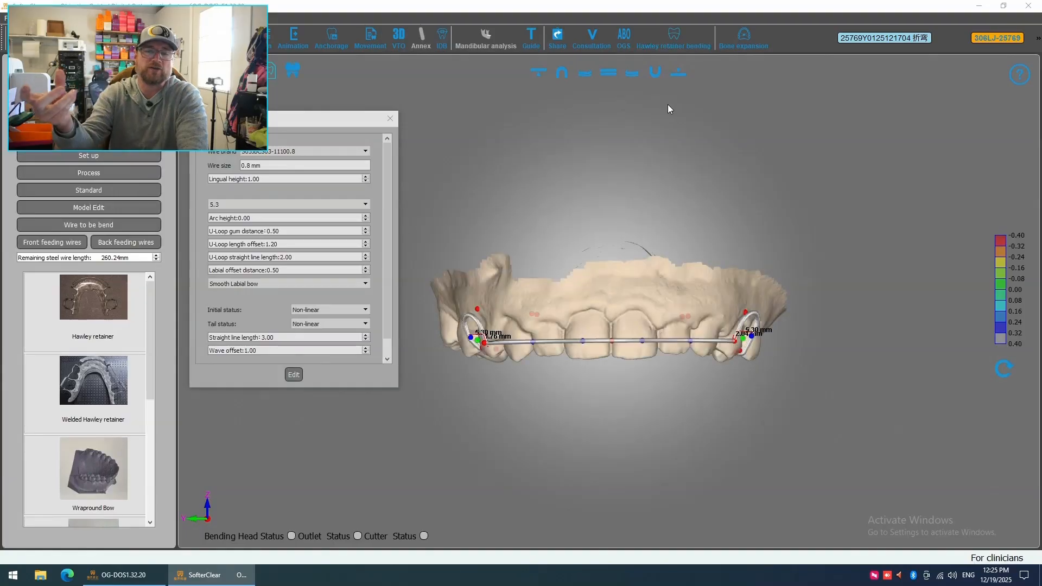
# Step: Examine the labial bow wire on the upper model, checking the arch, both U-loops and the palatal tails up close
pyautogui.moveTo(588, 308); pyautogui.dragTo(622, 361)
pyautogui.scroll(3, 623, 358)
pyautogui.moveTo(760, 324); pyautogui.dragTo(500, 267)
pyautogui.moveTo(667, 312); pyautogui.dragTo(799, 178)
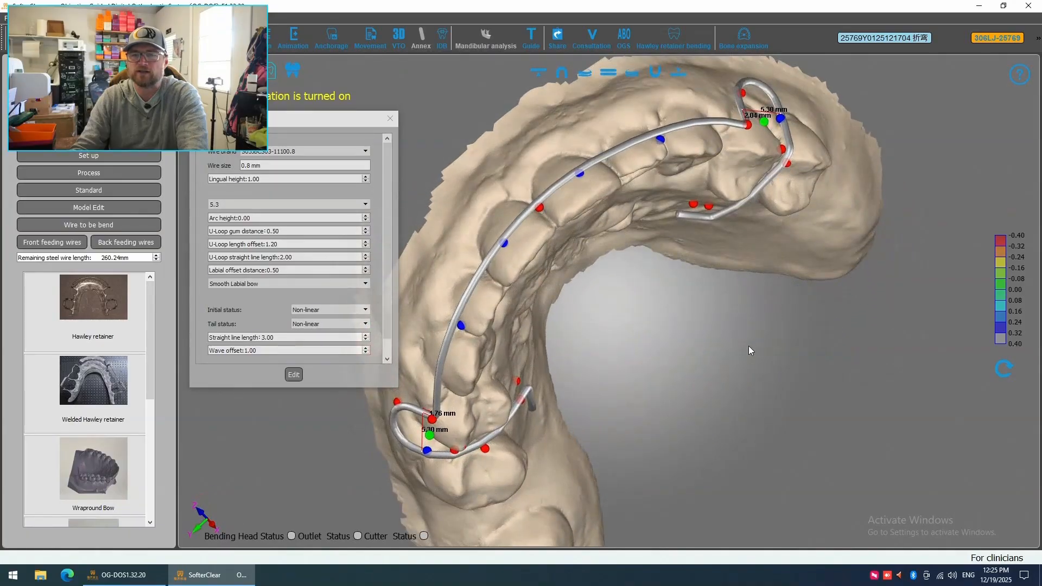
pyautogui.moveTo(748, 346); pyautogui.dragTo(495, 415)
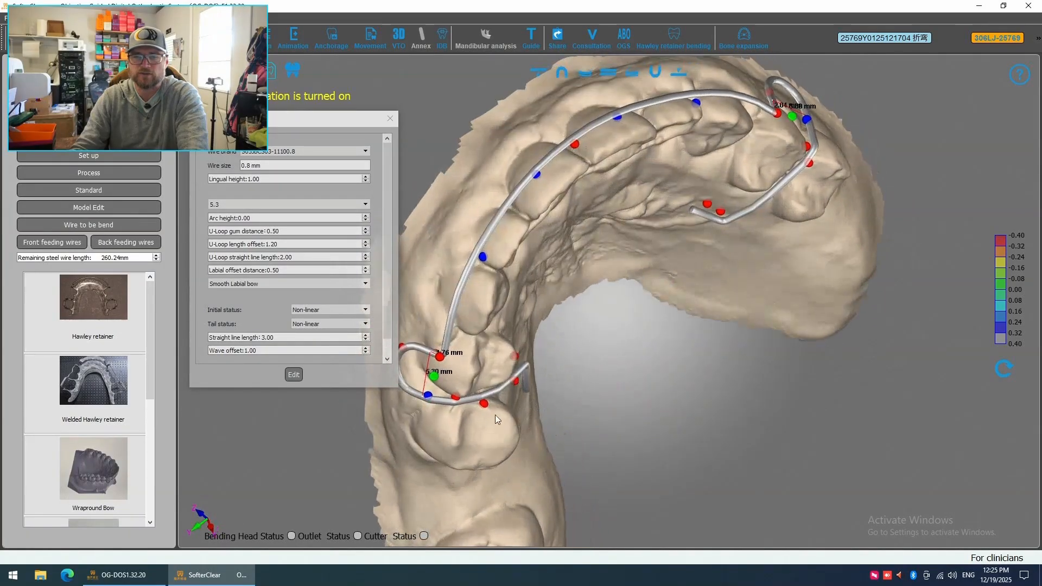
pyautogui.scroll(4, 487, 419)
pyautogui.moveTo(555, 457); pyautogui.dragTo(678, 340)
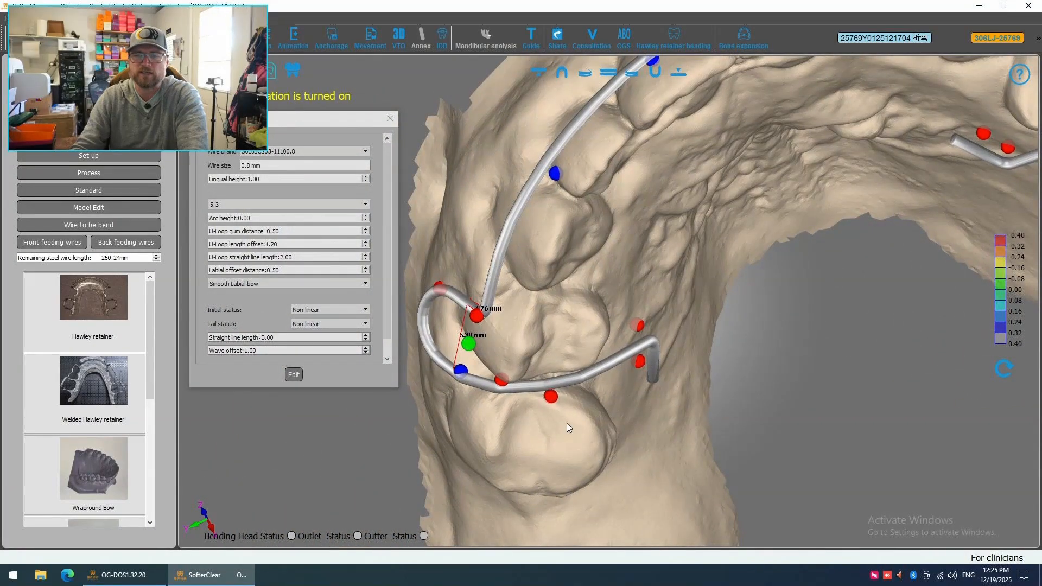
pyautogui.moveTo(566, 422); pyautogui.dragTo(761, 316)
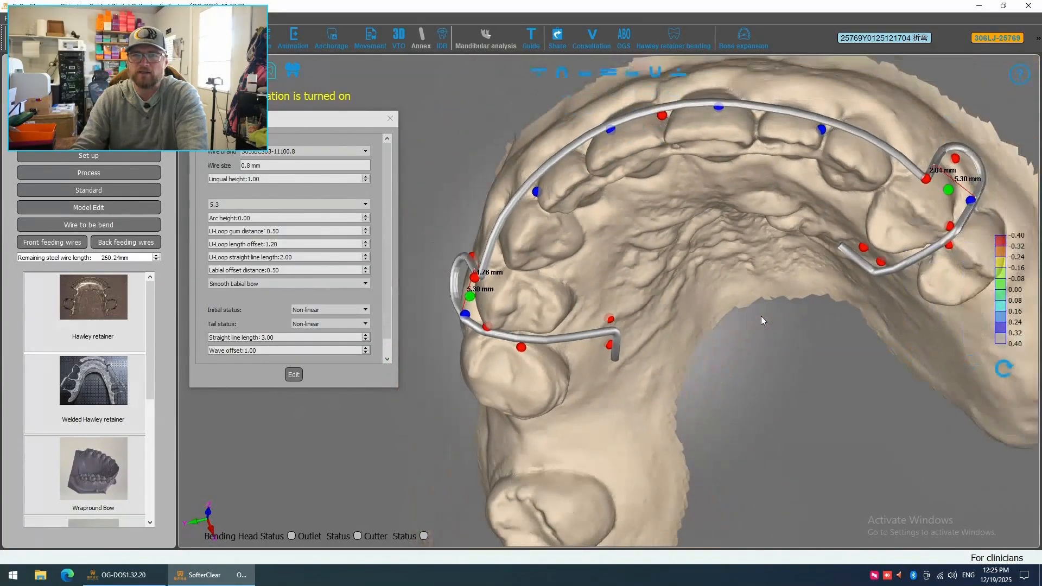
# Step: Finalize the labial bow curve and move both palatal end points to straighten the tails, at readings of about 0.95 and 1.02
pyautogui.rightClick(769, 285)
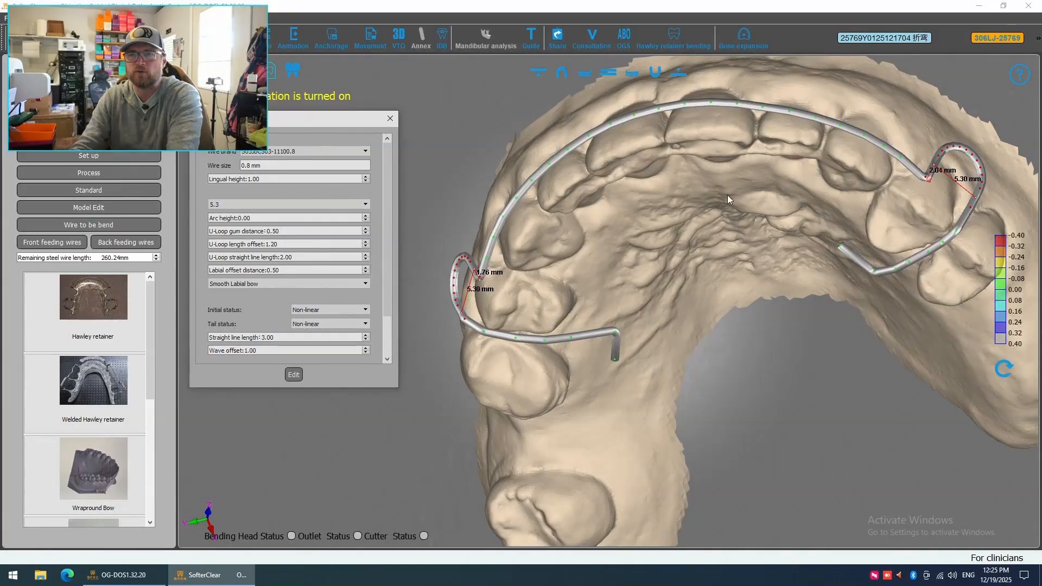
pyautogui.scroll(5, 514, 344)
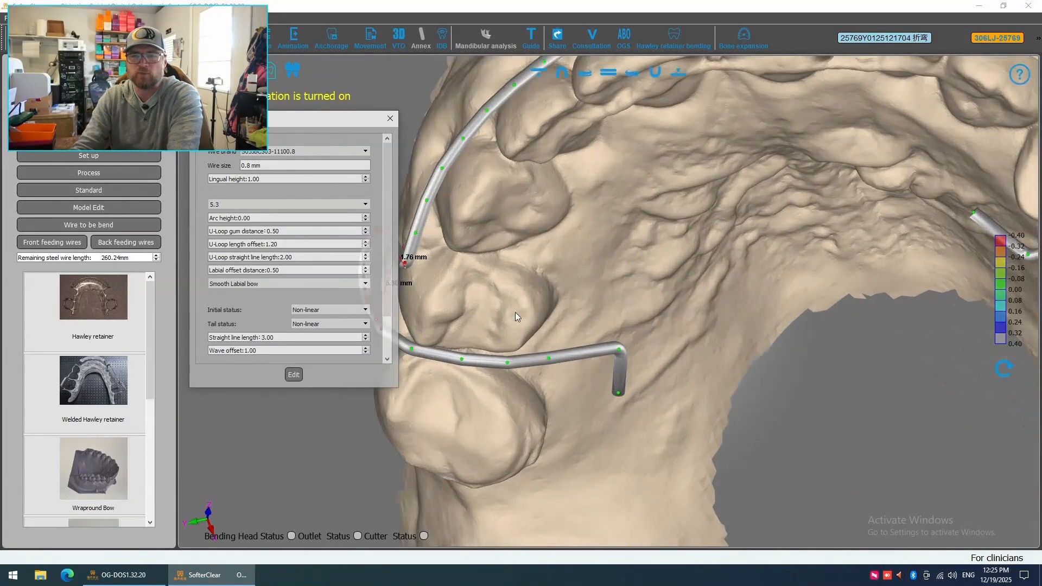
pyautogui.moveTo(516, 312); pyautogui.dragTo(682, 305)
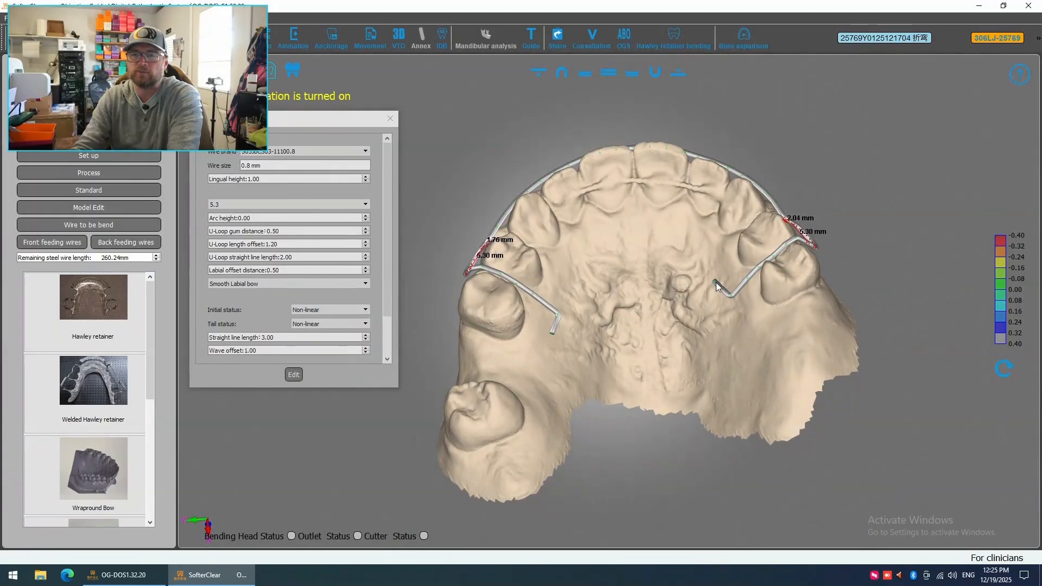
pyautogui.moveTo(715, 282); pyautogui.dragTo(714, 283)
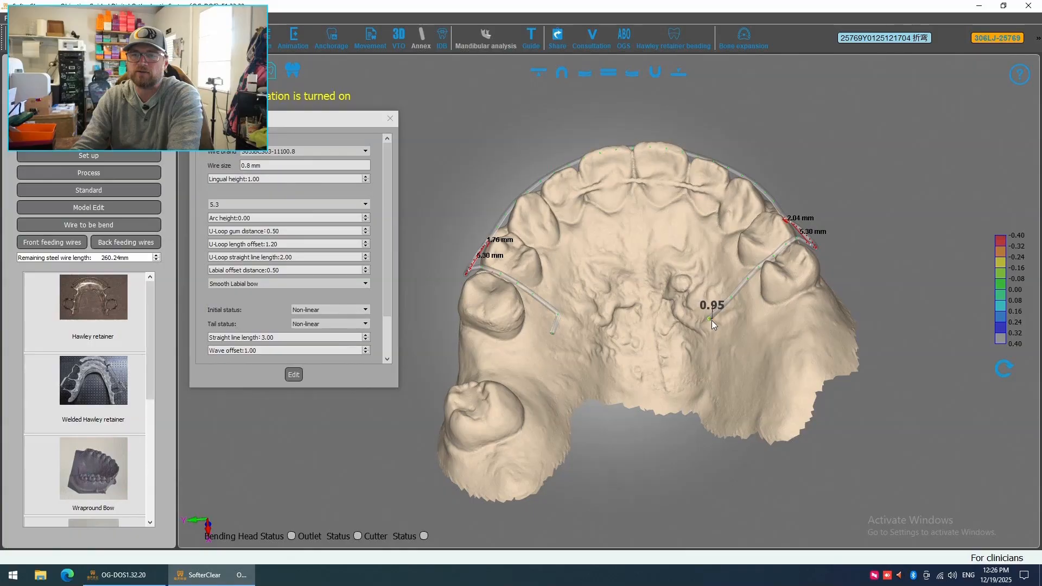
pyautogui.click(554, 311)
pyautogui.moveTo(585, 315); pyautogui.dragTo(588, 316)
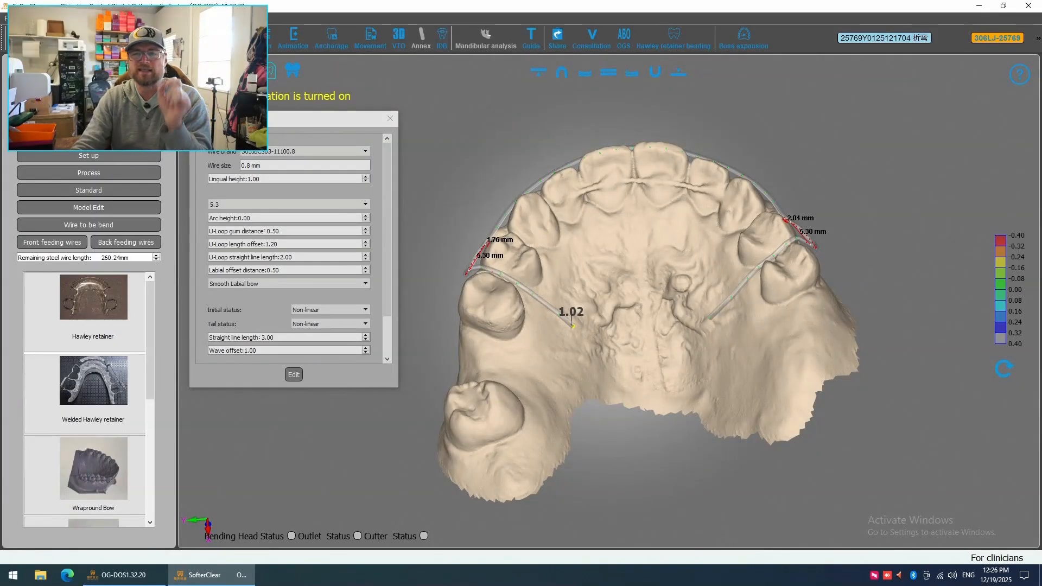
# Step: Save the adjusted wire design over the original file, keeping the existing plan comment
pyautogui.hotkey('ctrl', 's')
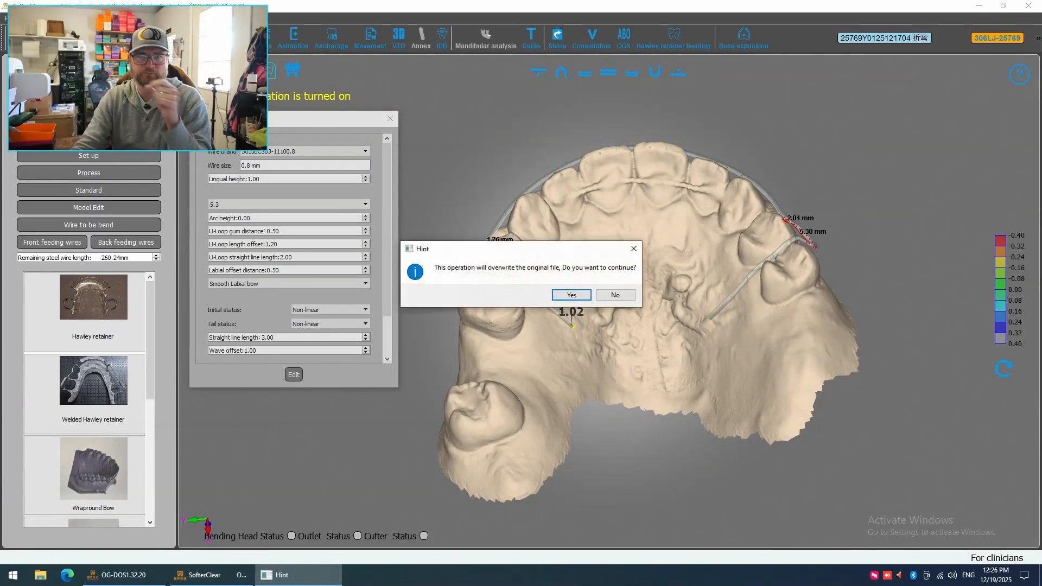
pyautogui.click(570, 296)
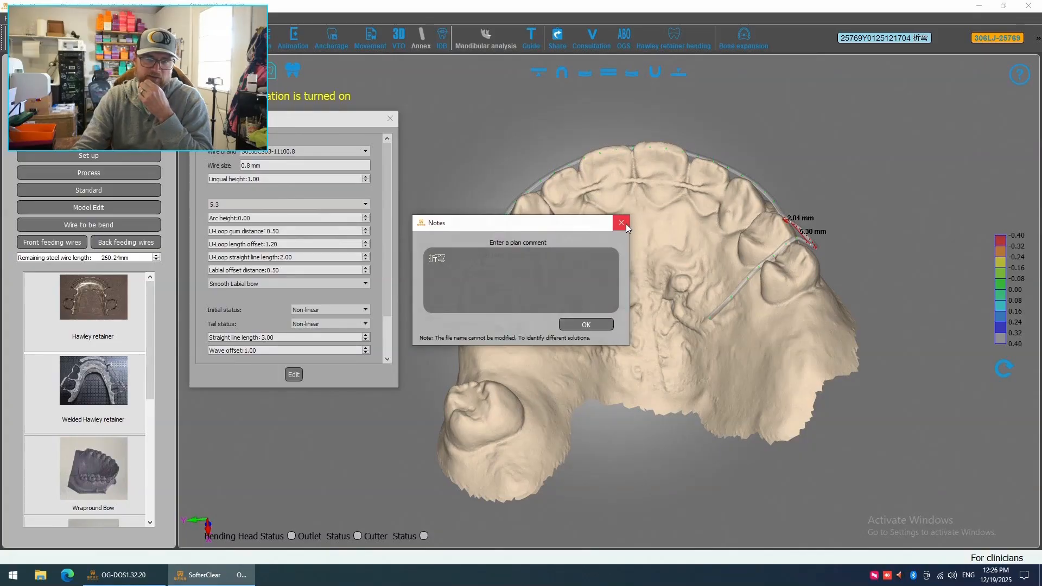
pyautogui.click(605, 325)
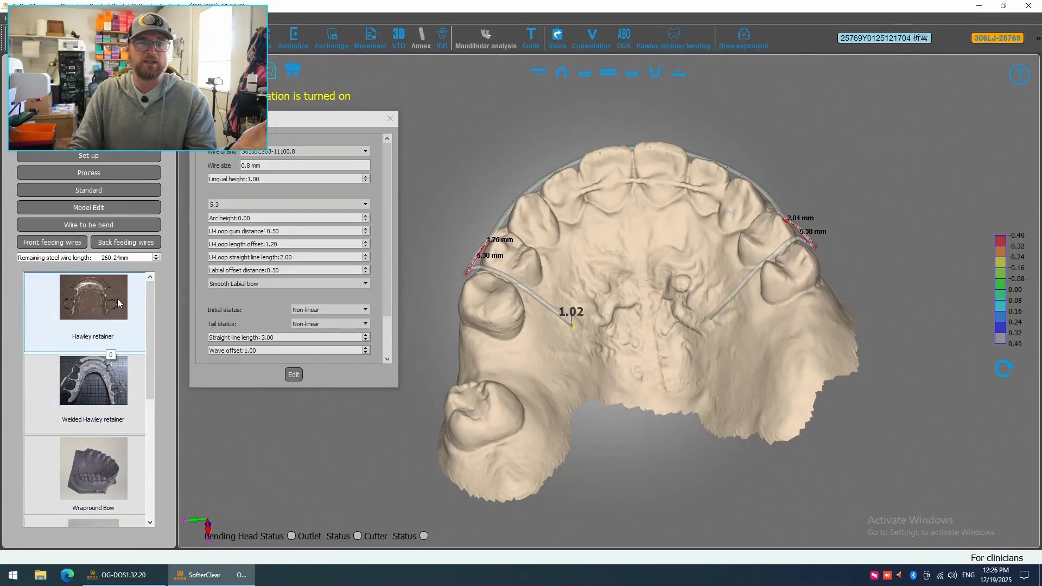
# Step: Bring up the wires to be bent and start bending the Upper Labial Bow, continuing past the wire diameter check
pyautogui.click(91, 226)
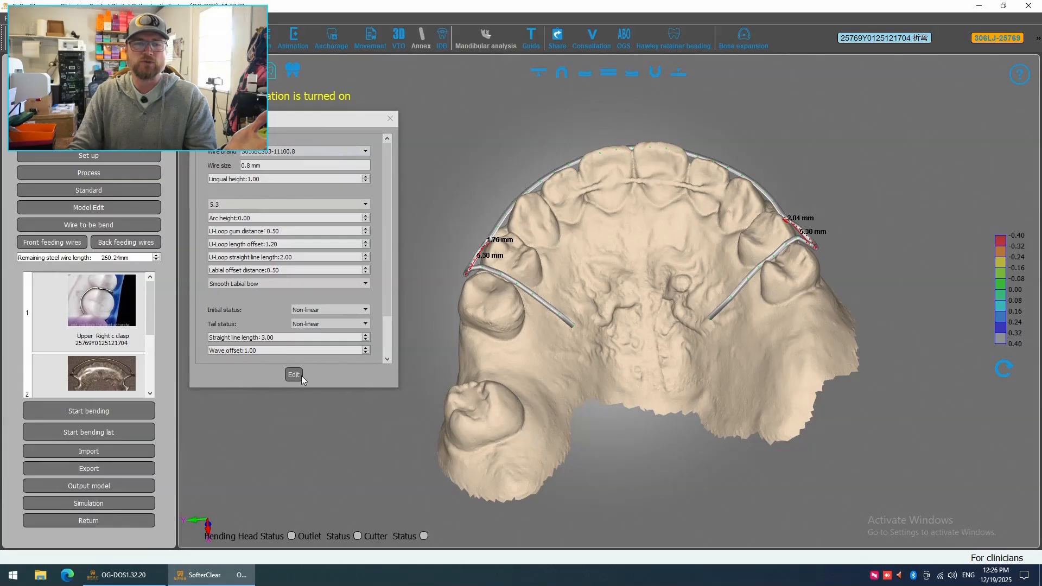
pyautogui.scroll(-1, 125, 344)
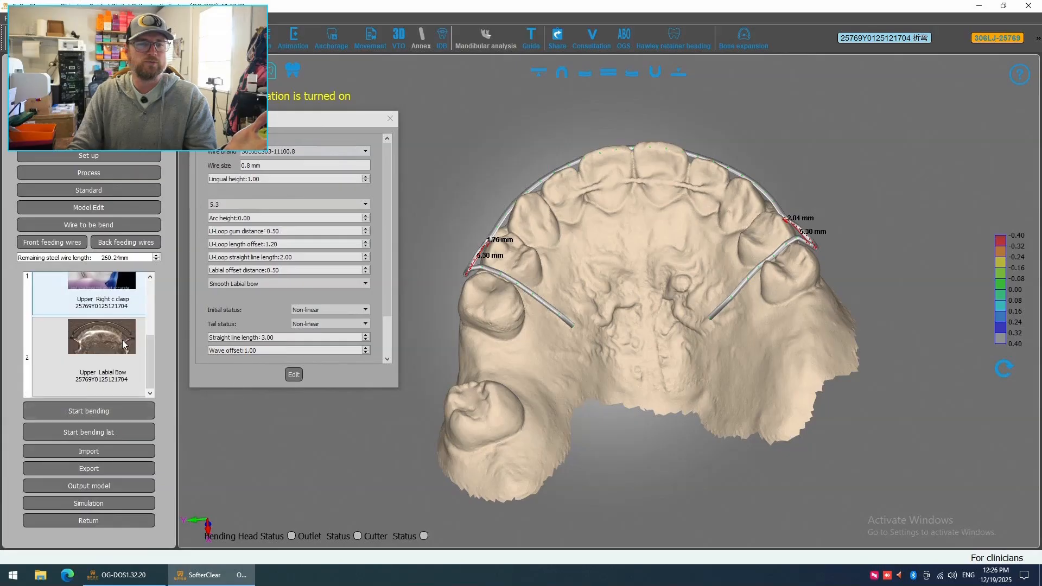
pyautogui.click(99, 412)
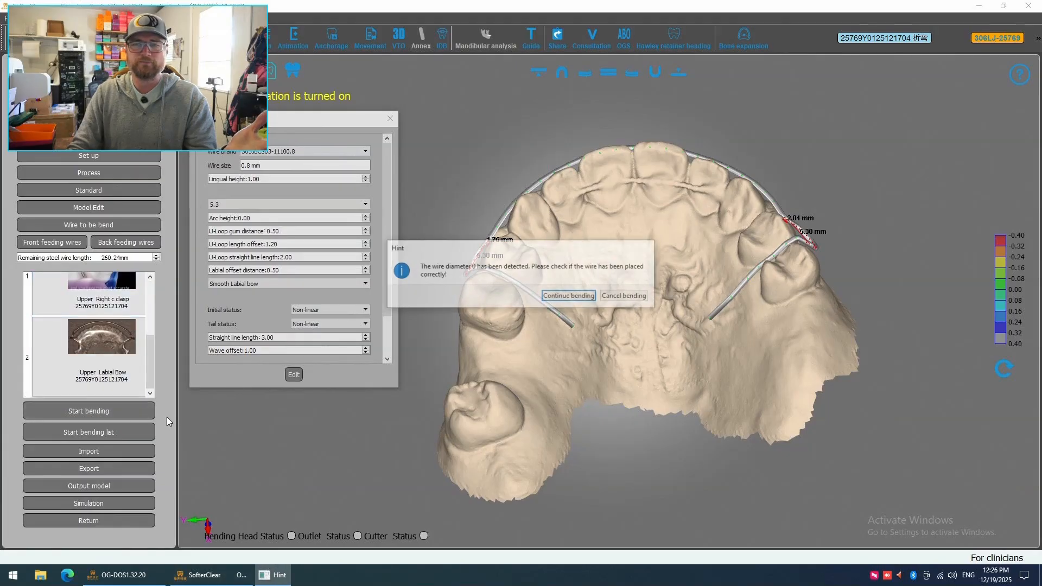
pyautogui.click(552, 298)
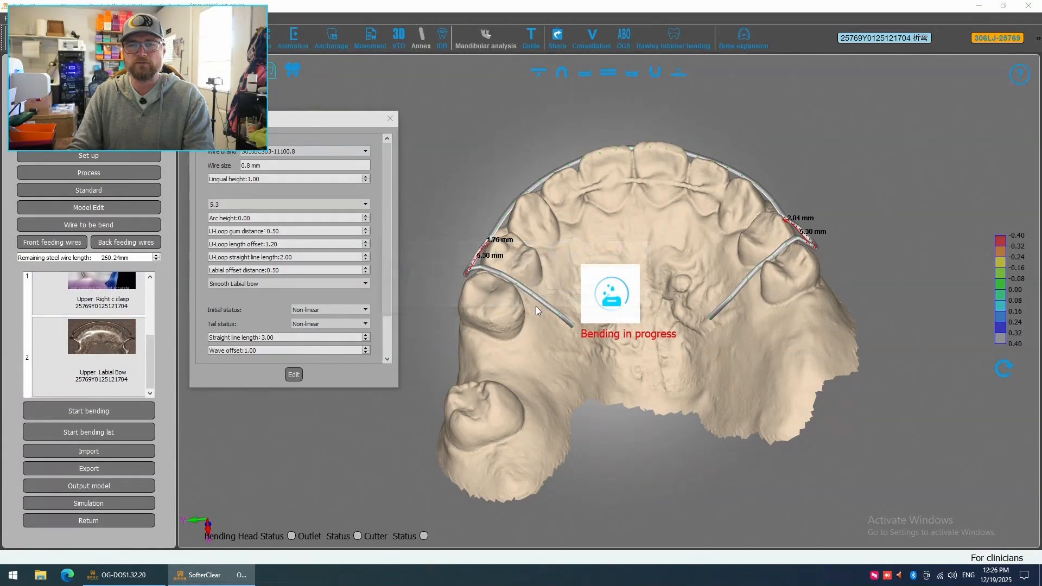
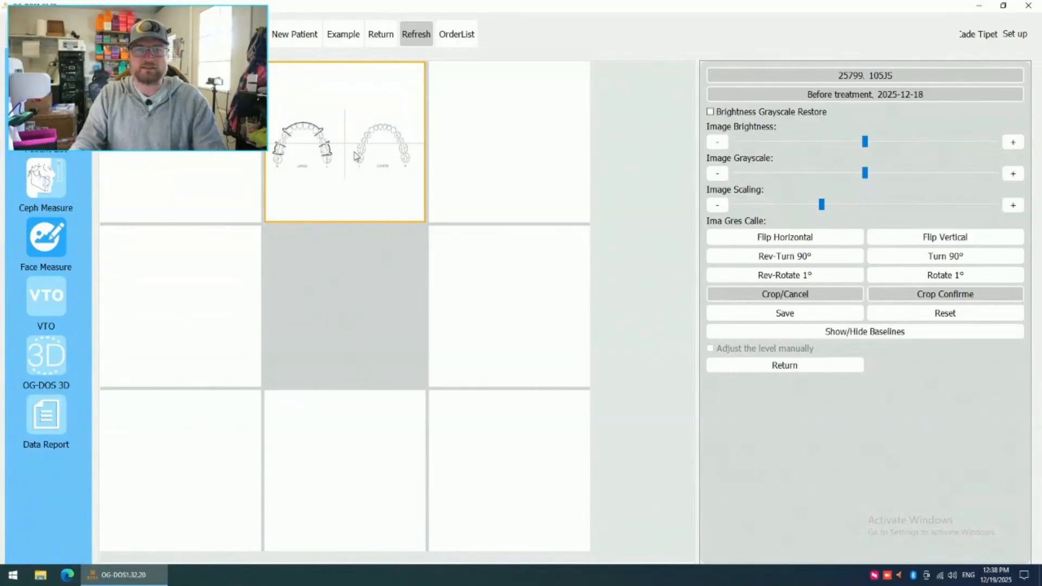
# Step: Keep the program open, return to the patient record dated 2025-12-18 and check the order status in its prescription
pyautogui.click(1028, 5)
pyautogui.click(569, 296)
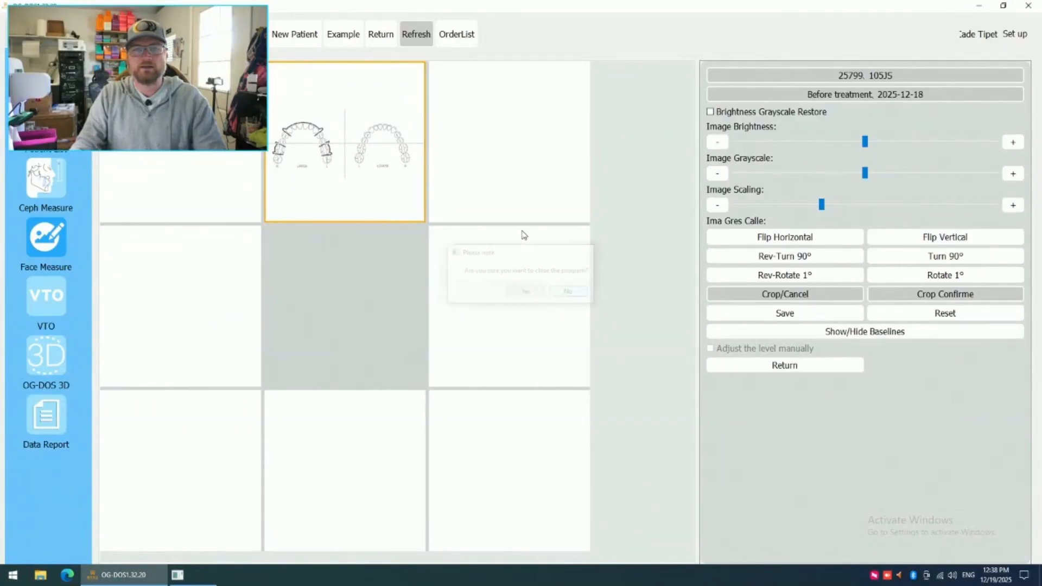
pyautogui.click(385, 40)
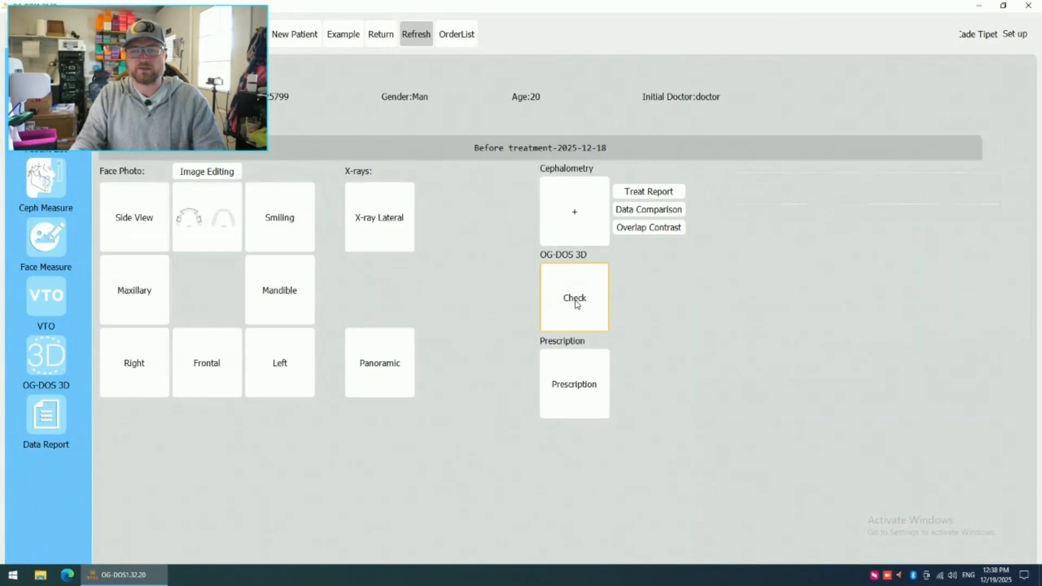
pyautogui.click(588, 376)
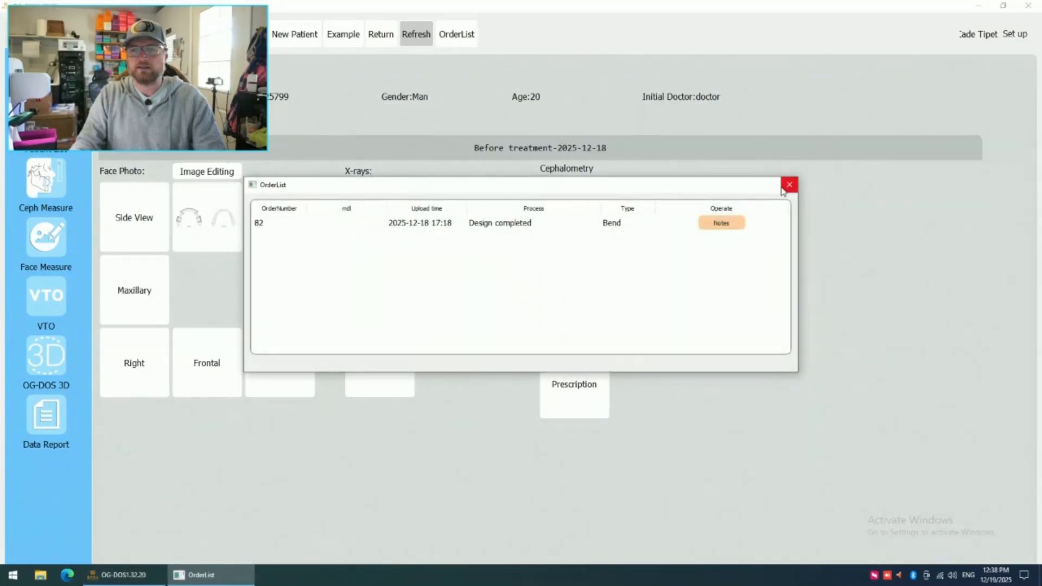
pyautogui.click(446, 227)
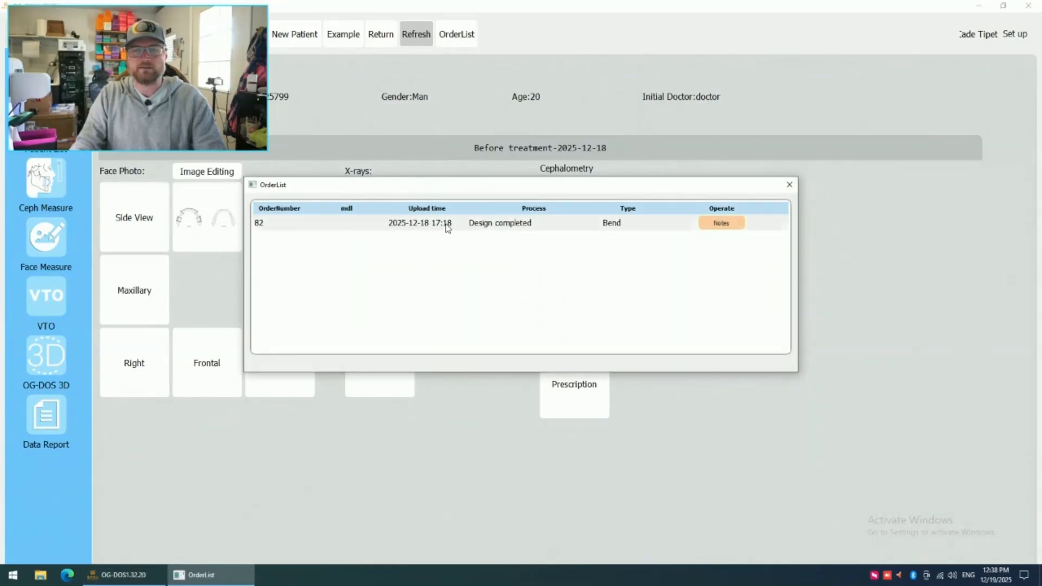
pyautogui.click(789, 185)
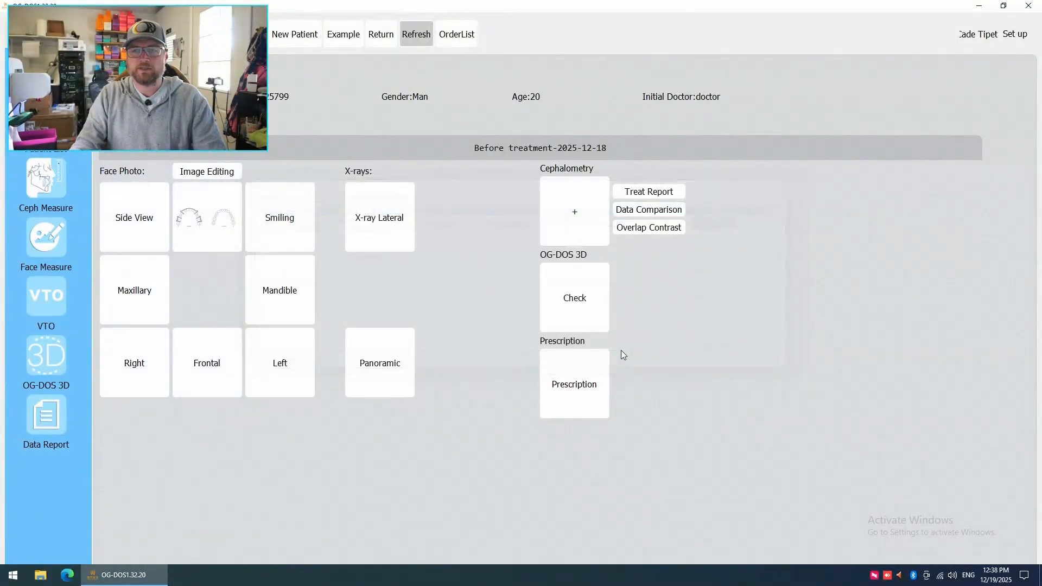
pyautogui.click(564, 305)
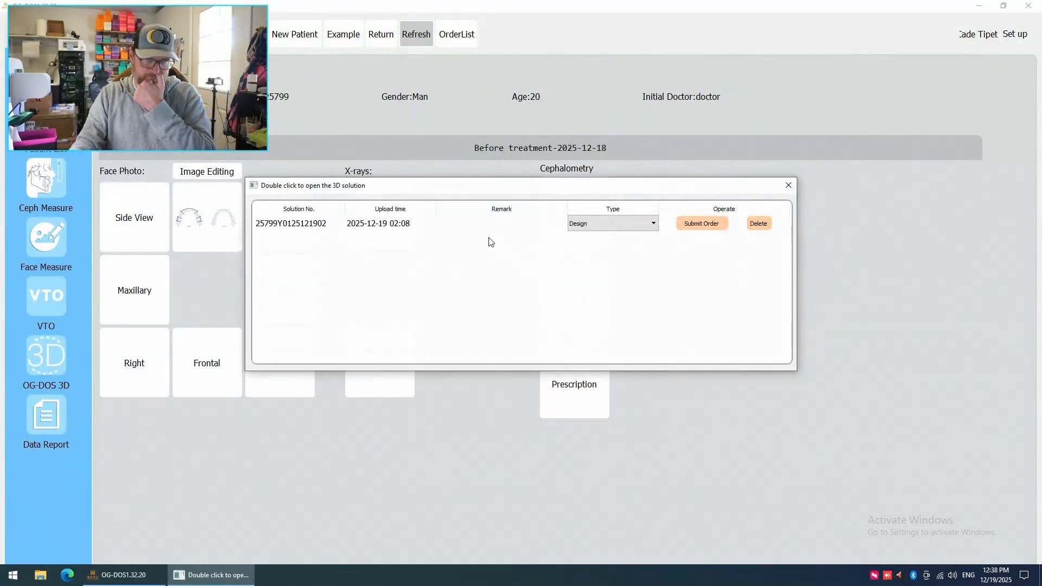
pyautogui.doubleClick(407, 232)
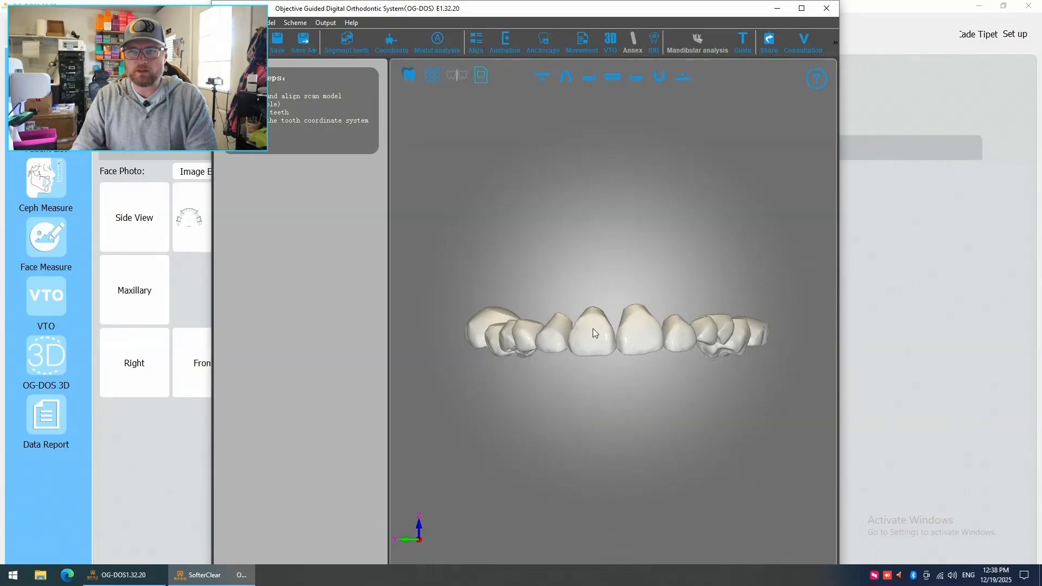
pyautogui.click(802, 8)
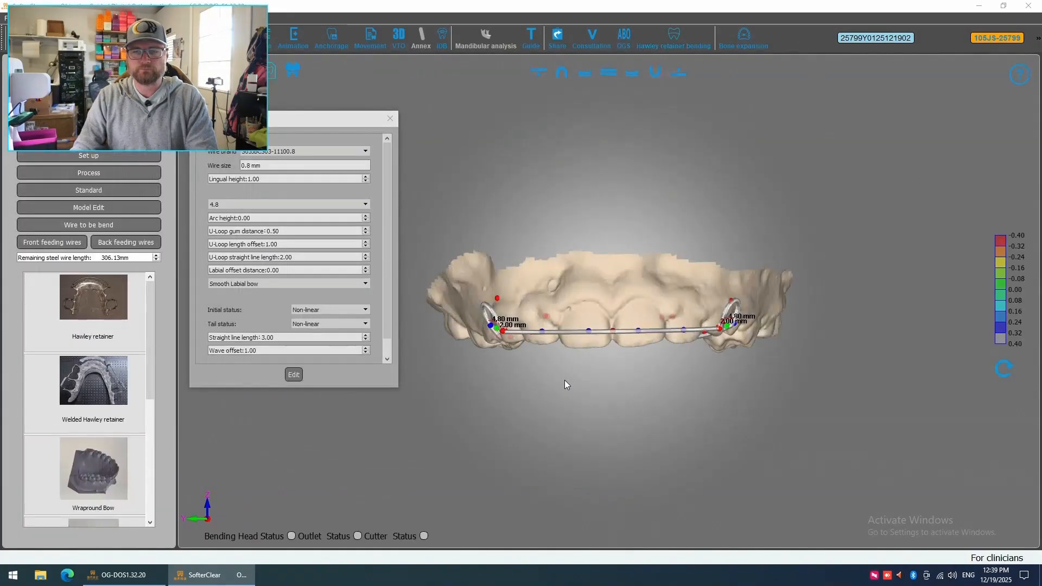
pyautogui.moveTo(599, 382); pyautogui.dragTo(617, 311)
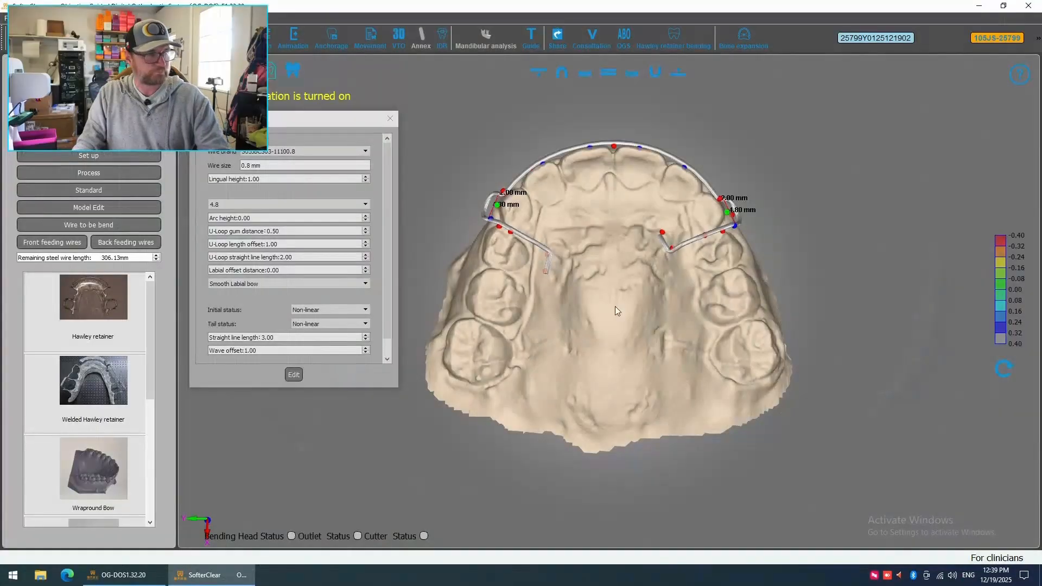
pyautogui.moveTo(616, 333); pyautogui.dragTo(793, 370)
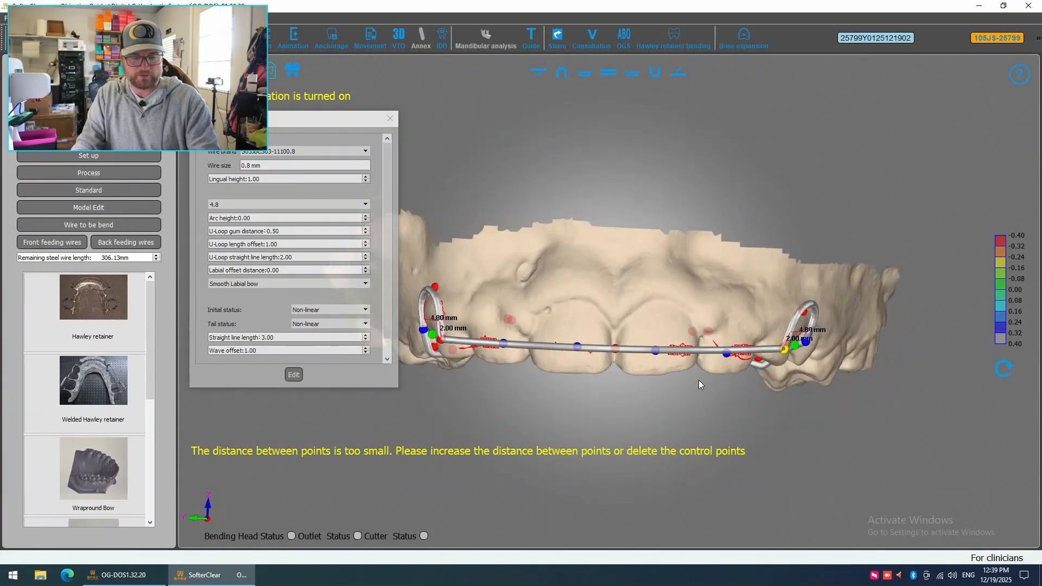
# Step: Undo the last labial bow change and reshape one U-loop, placing its upper control point about 0.82 from the model
pyautogui.hotkey('ctrl', 'z')
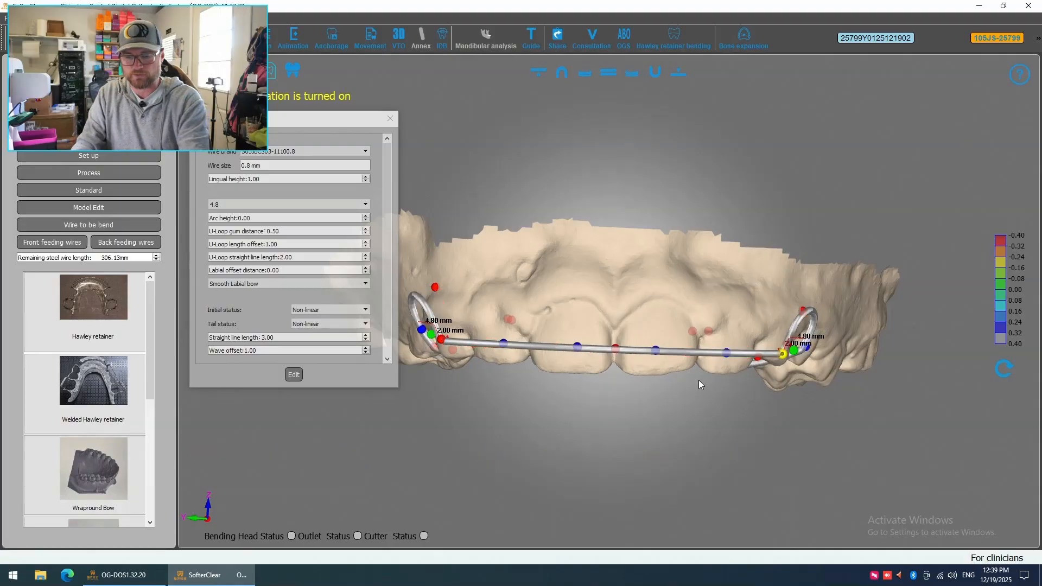
pyautogui.press('Escape')
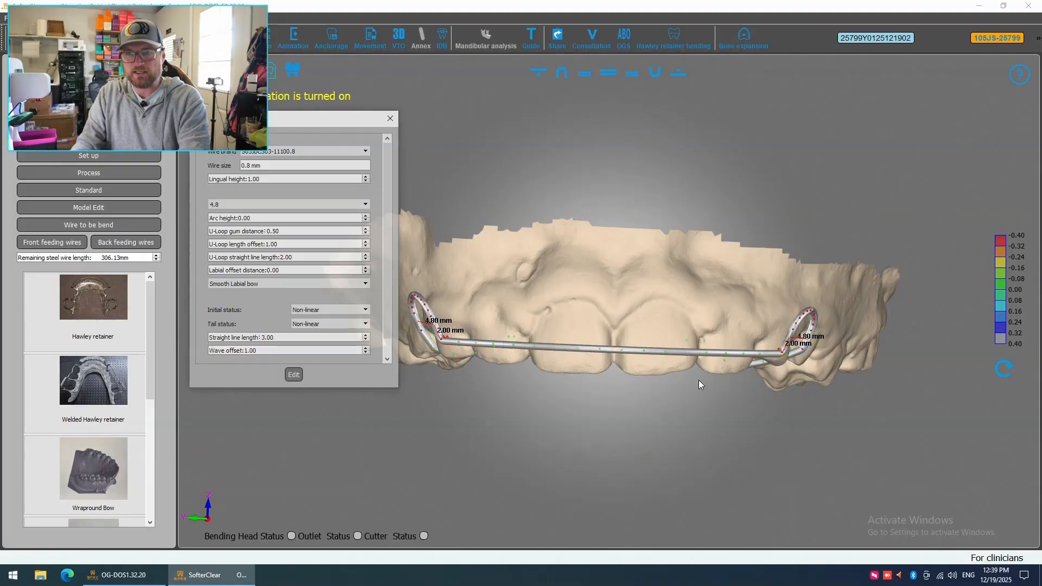
pyautogui.moveTo(725, 376); pyautogui.dragTo(678, 363)
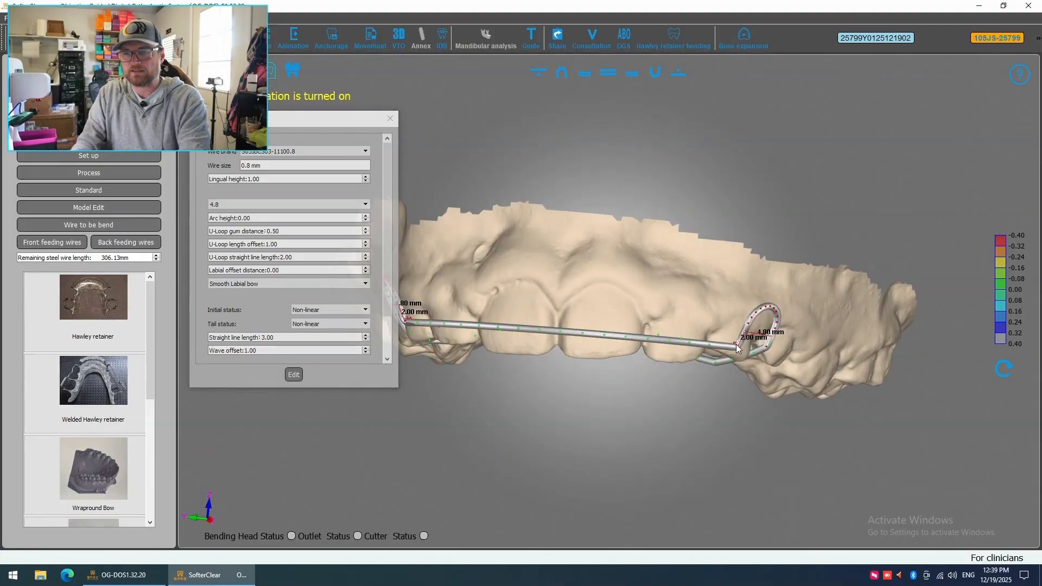
pyautogui.moveTo(736, 344); pyautogui.dragTo(647, 303)
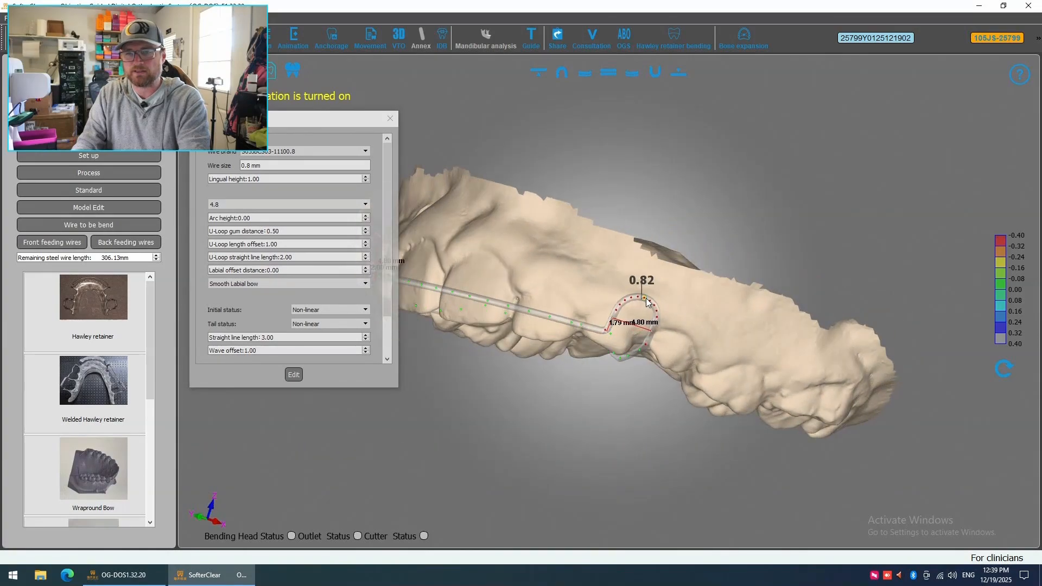
pyautogui.moveTo(599, 383); pyautogui.dragTo(589, 404)
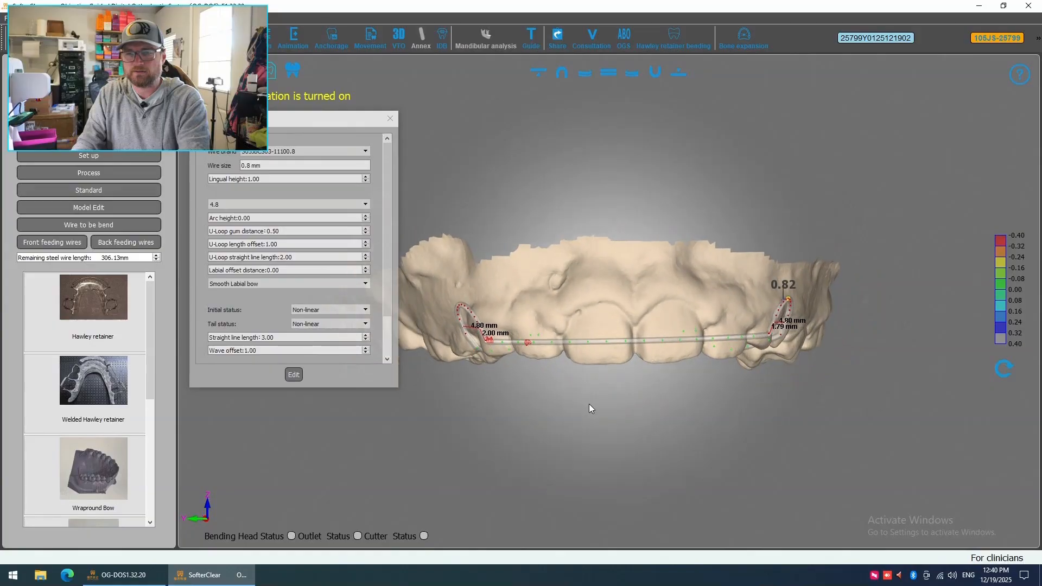
# Step: Adjust the labial bow's control points beside the opposite U-loop, setting the one at the loop's base about 0.13 from the tooth surface
pyautogui.moveTo(499, 421); pyautogui.dragTo(623, 395)
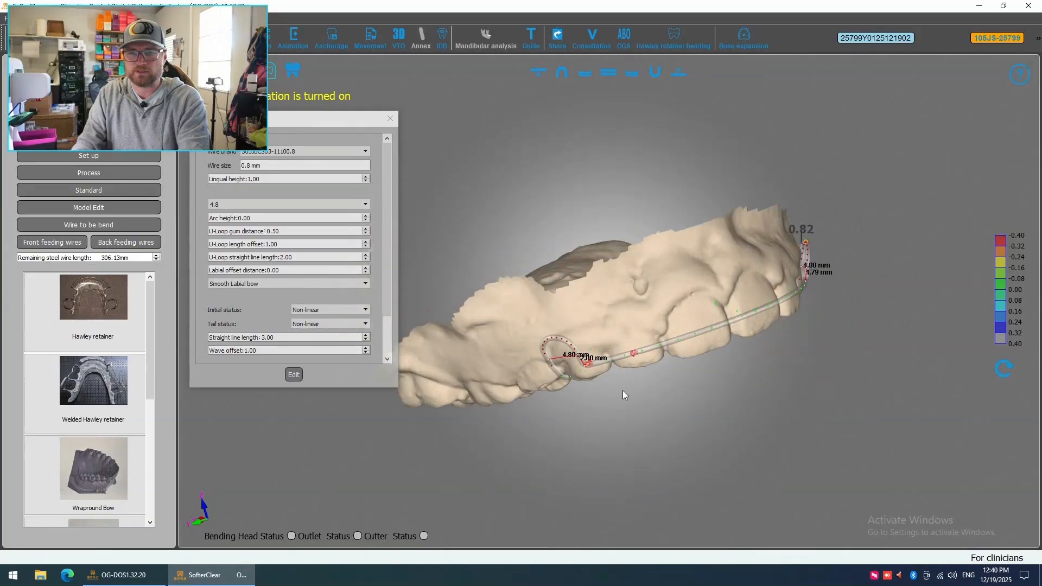
pyautogui.click(632, 353)
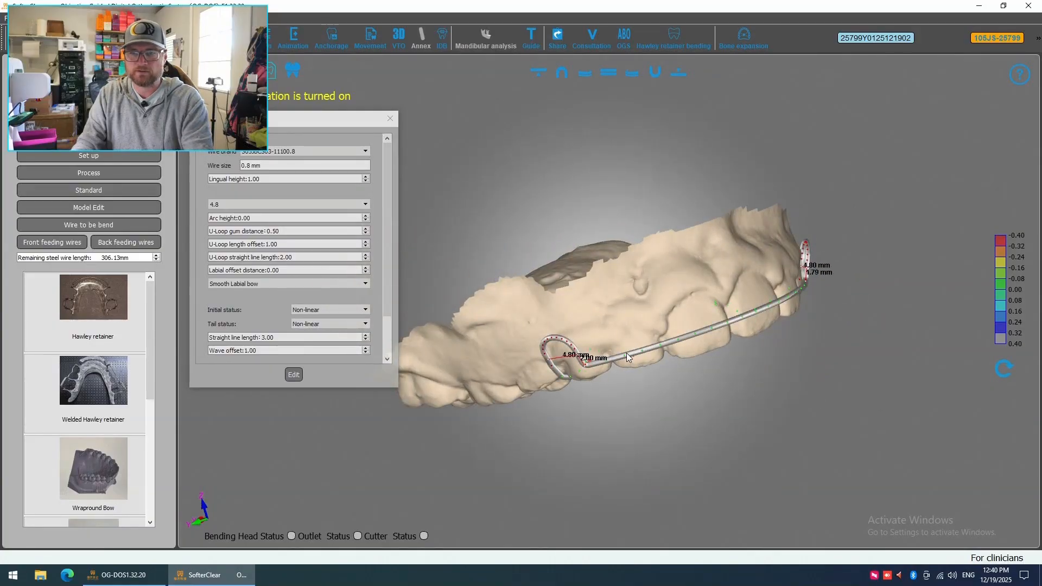
pyautogui.click(625, 354)
pyautogui.scroll(2, 624, 357)
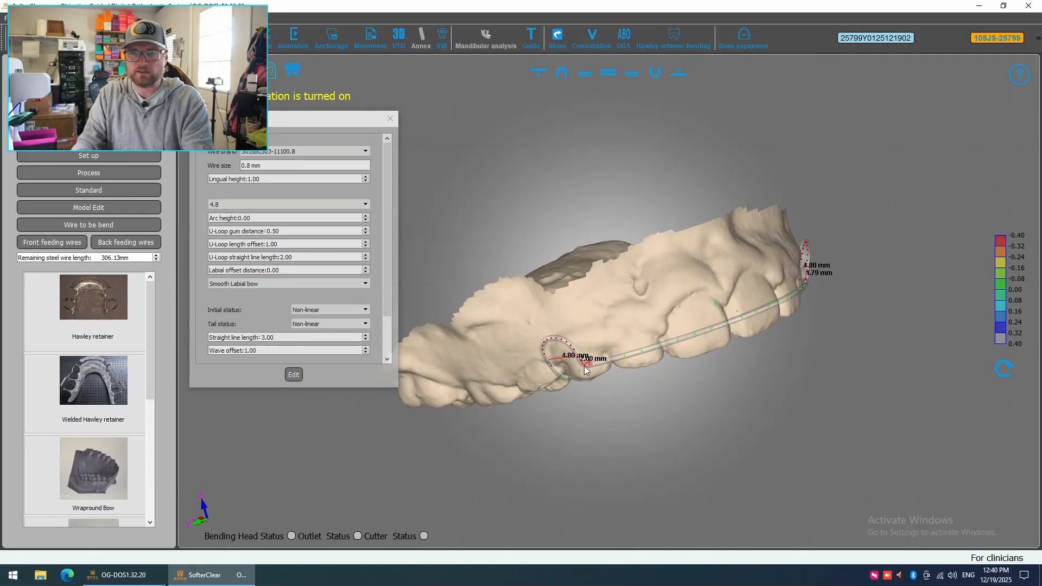
pyautogui.scroll(3, 584, 370)
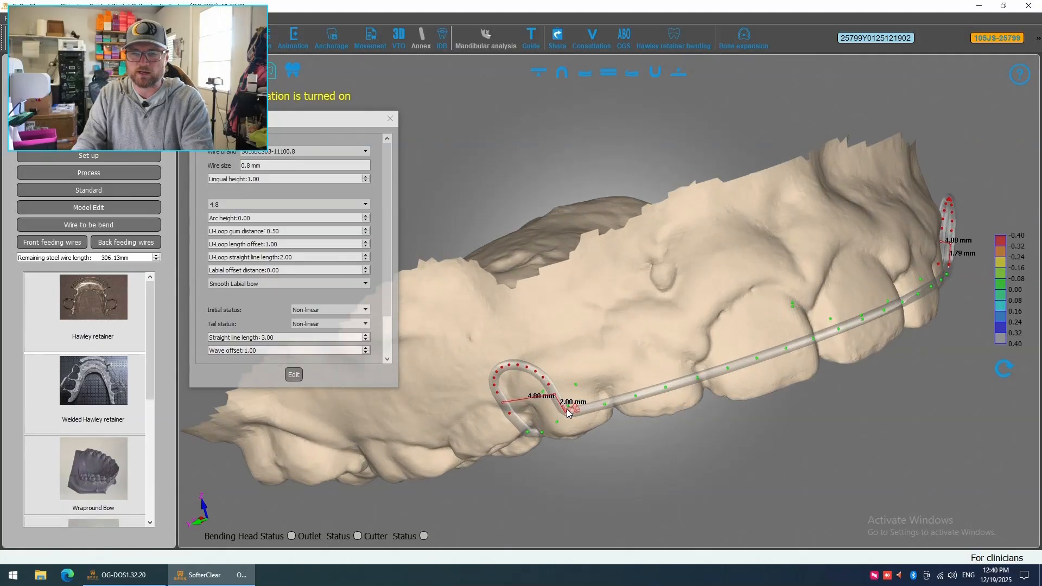
pyautogui.scroll(6, 568, 421)
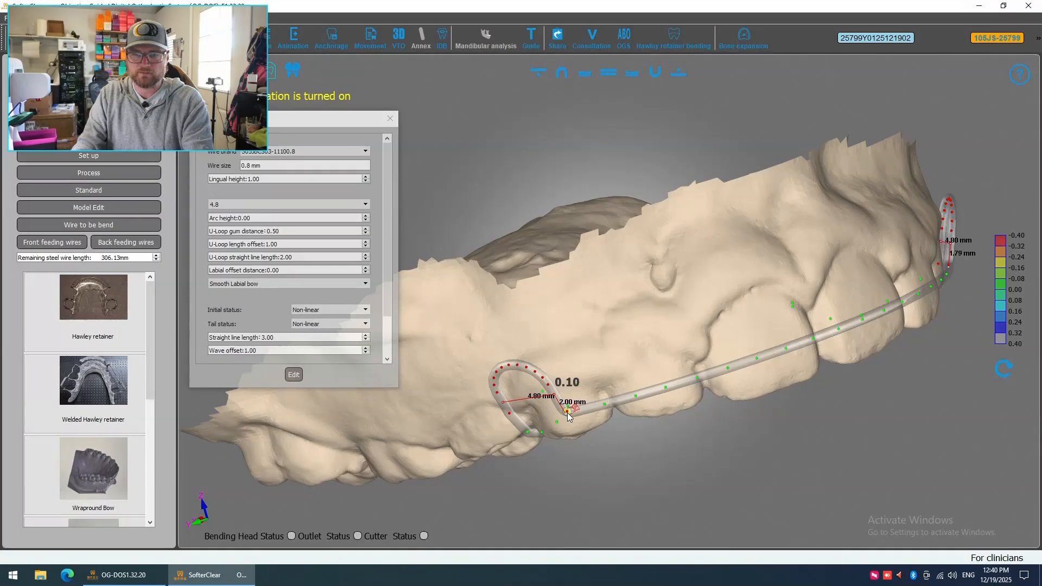
pyautogui.moveTo(574, 425); pyautogui.dragTo(698, 252, button='middle')
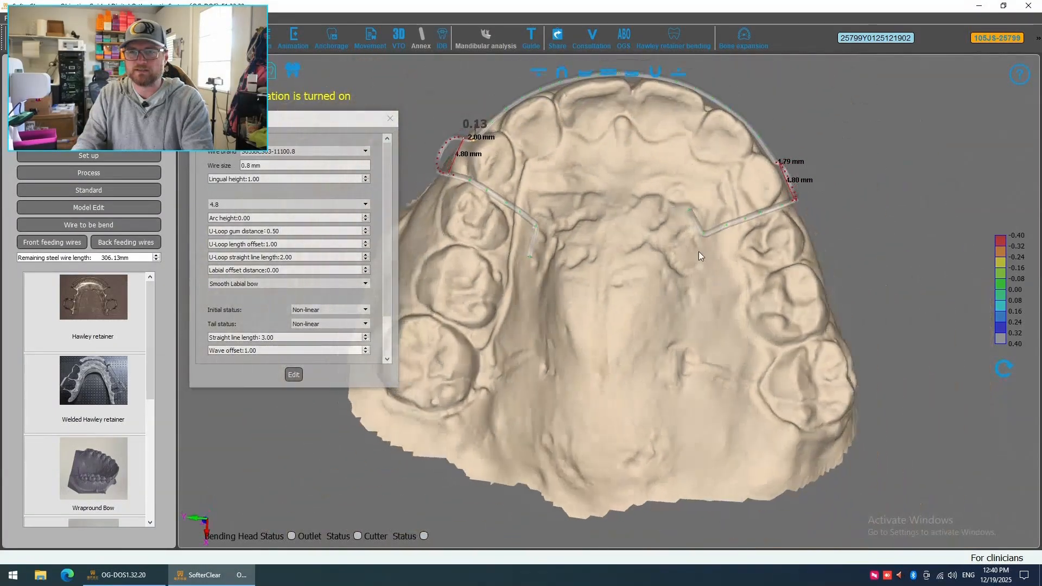
# Step: Reposition both palatal tails of the labial bow, placing their control points about 1.06 and 1.00 from the palate
pyautogui.moveTo(688, 208); pyautogui.dragTo(643, 283)
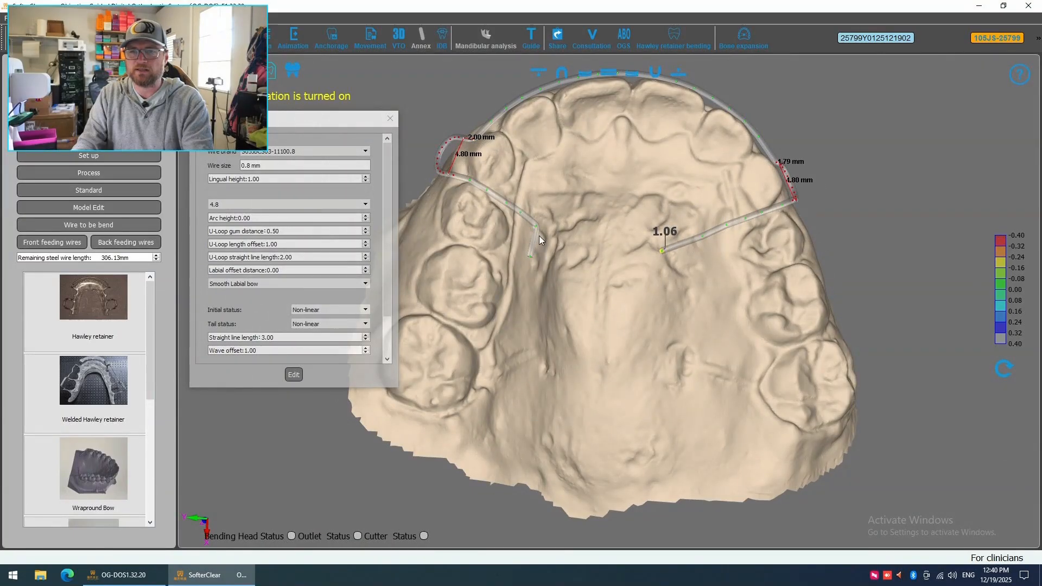
pyautogui.moveTo(564, 272); pyautogui.dragTo(527, 265)
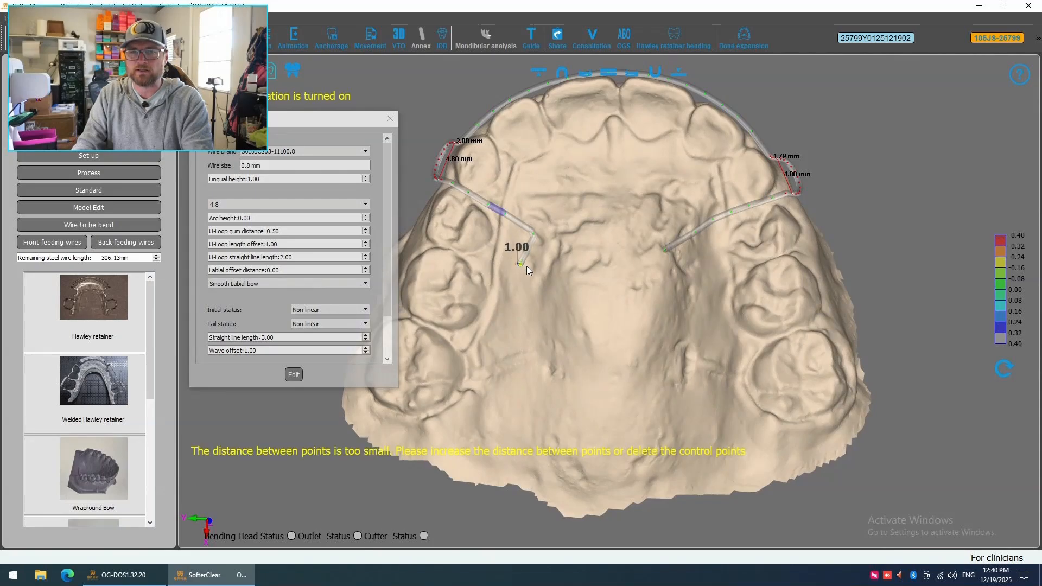
pyautogui.click(506, 213)
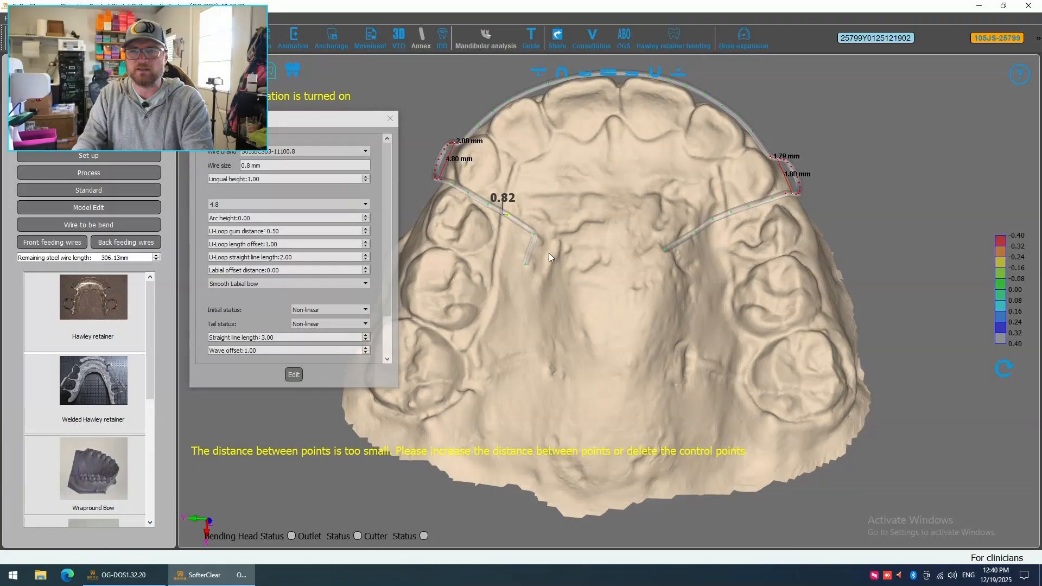
# Step: Fine-tune the two palatal tail ends to about 0.99 and 1.03 above the palate and apply the wire edit
pyautogui.moveTo(633, 265); pyautogui.dragTo(659, 267, button='middle')
pyautogui.moveTo(647, 243); pyautogui.dragTo(753, 270)
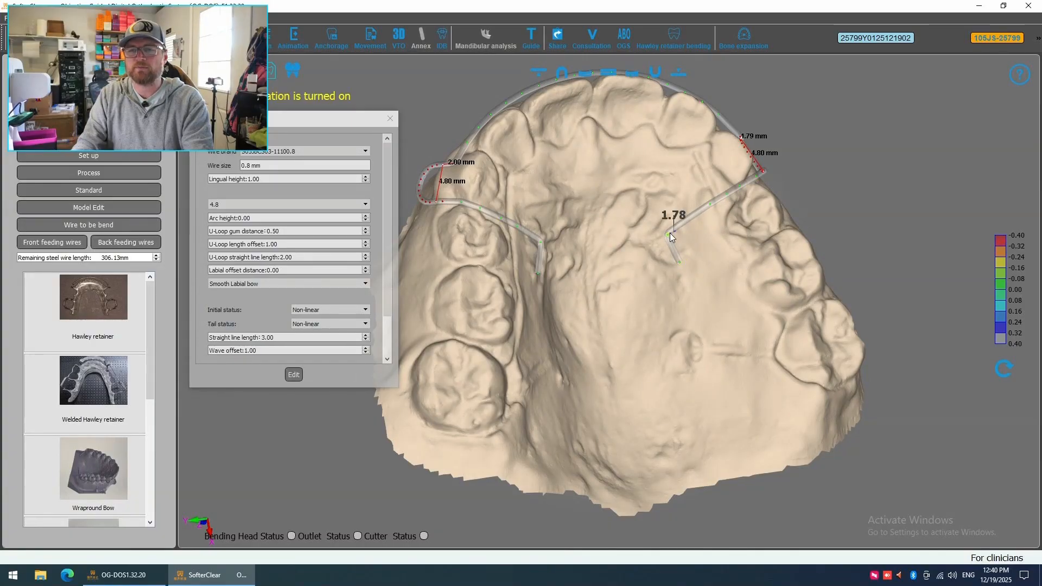
pyautogui.click(678, 261)
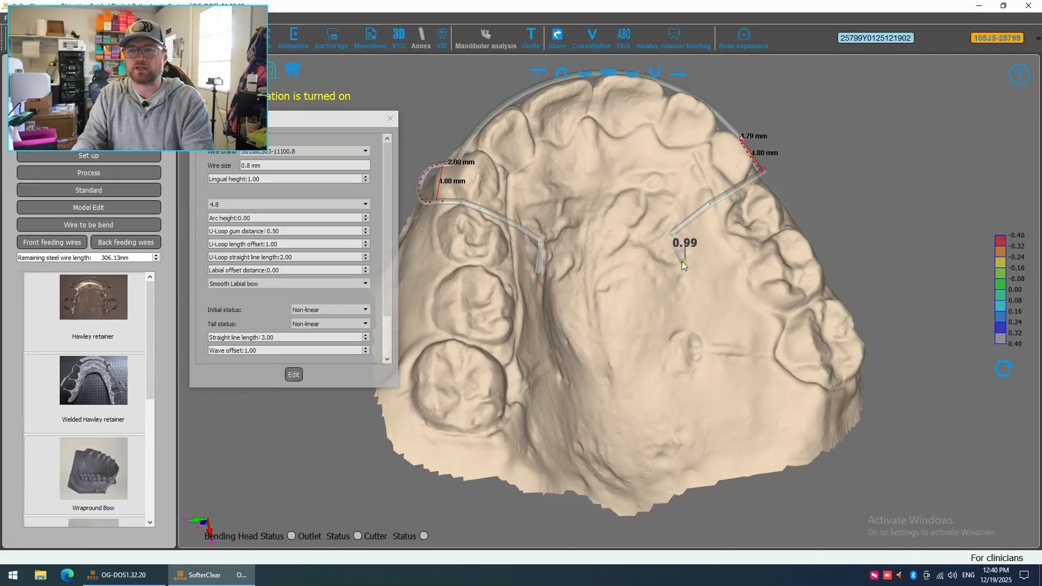
pyautogui.moveTo(686, 311); pyautogui.dragTo(530, 272)
pyautogui.click(531, 247)
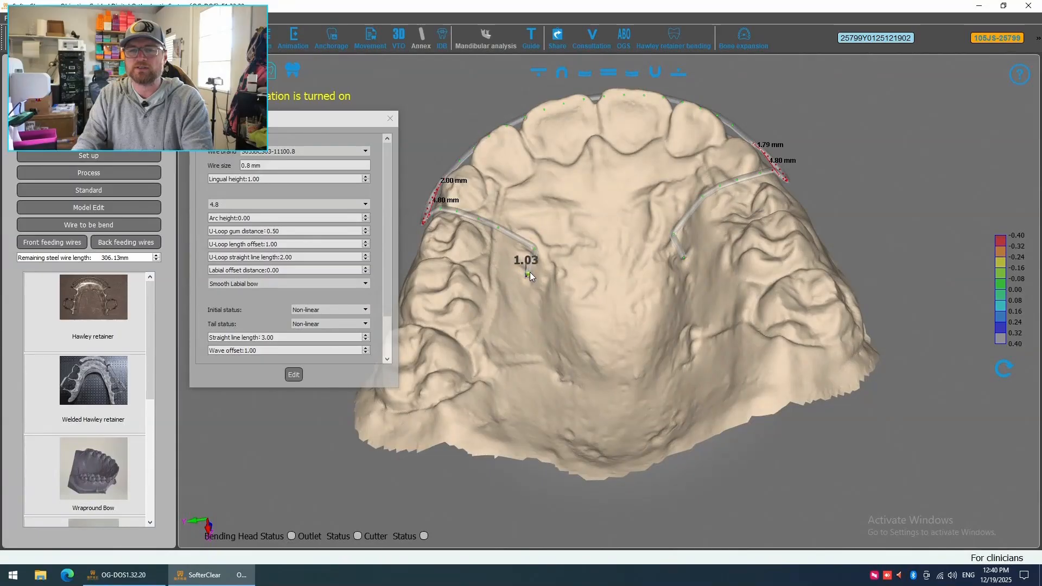
pyautogui.moveTo(585, 318); pyautogui.dragTo(608, 339)
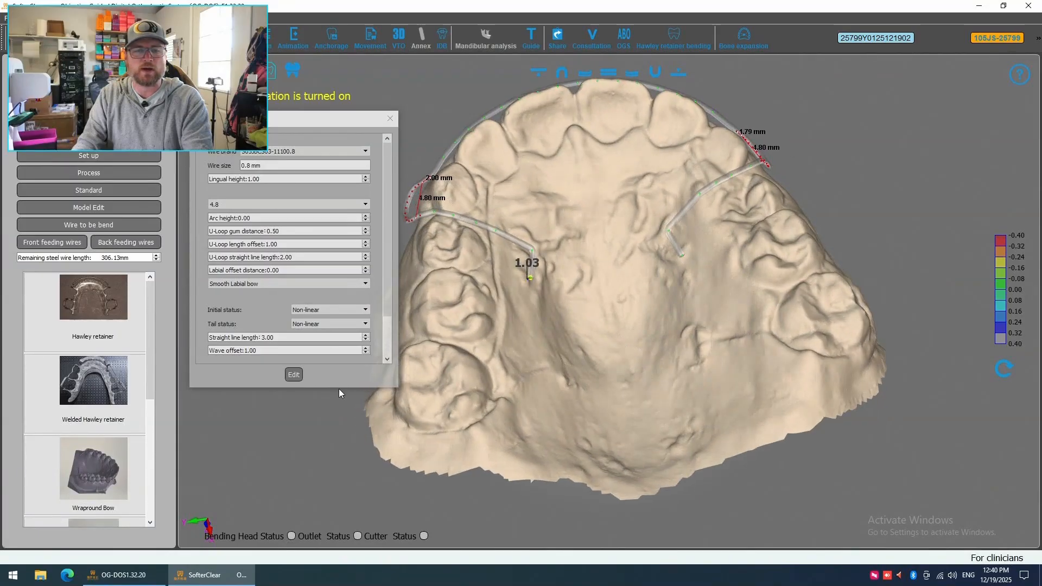
pyautogui.click(293, 375)
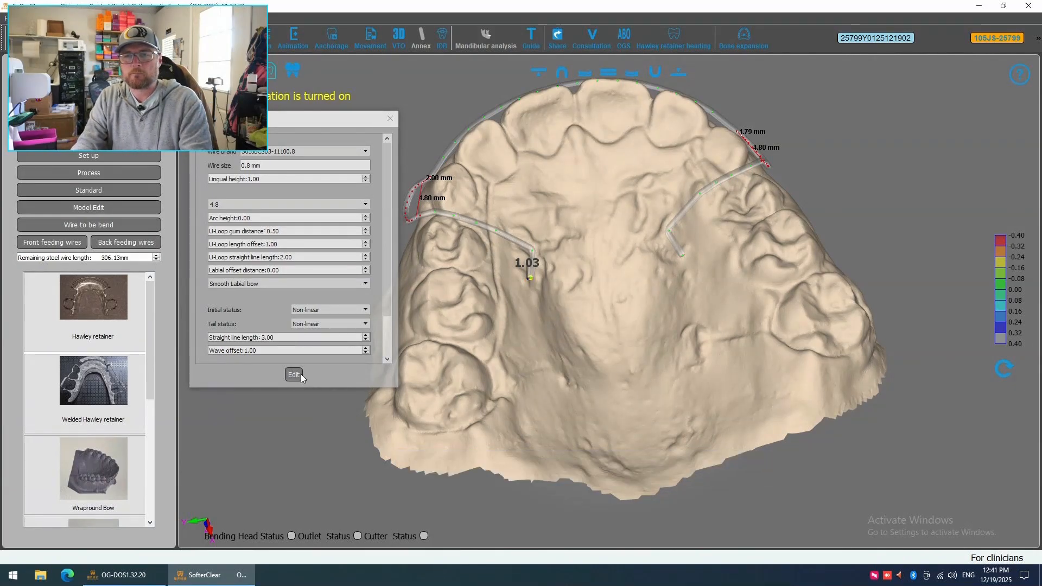
# Step: Save the edited labial bow design, leaving the plan comment blank
pyautogui.moveTo(561, 395); pyautogui.dragTo(528, 390)
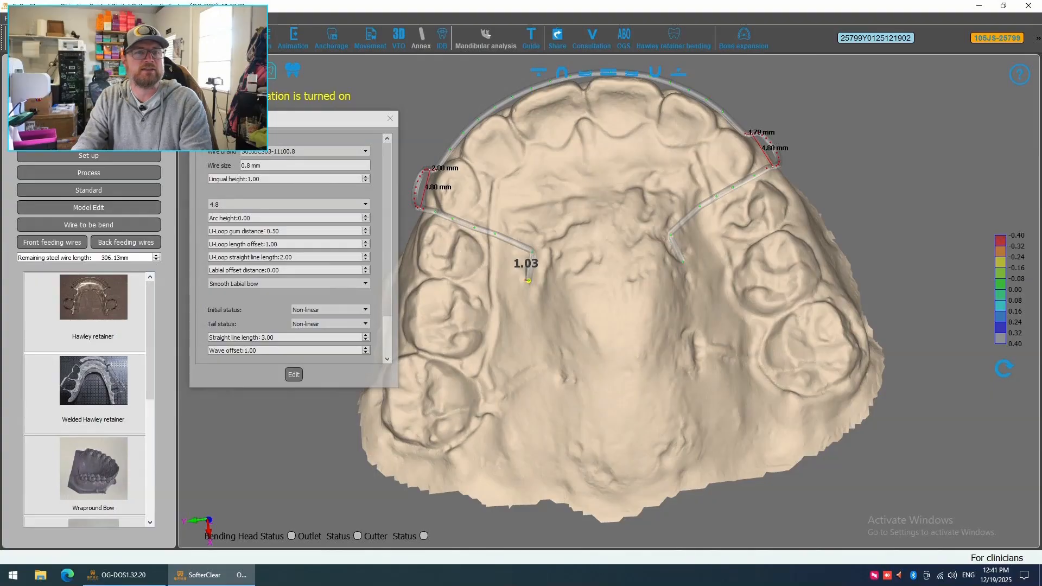
pyautogui.hotkey('ctrl', 's')
pyautogui.click(570, 295)
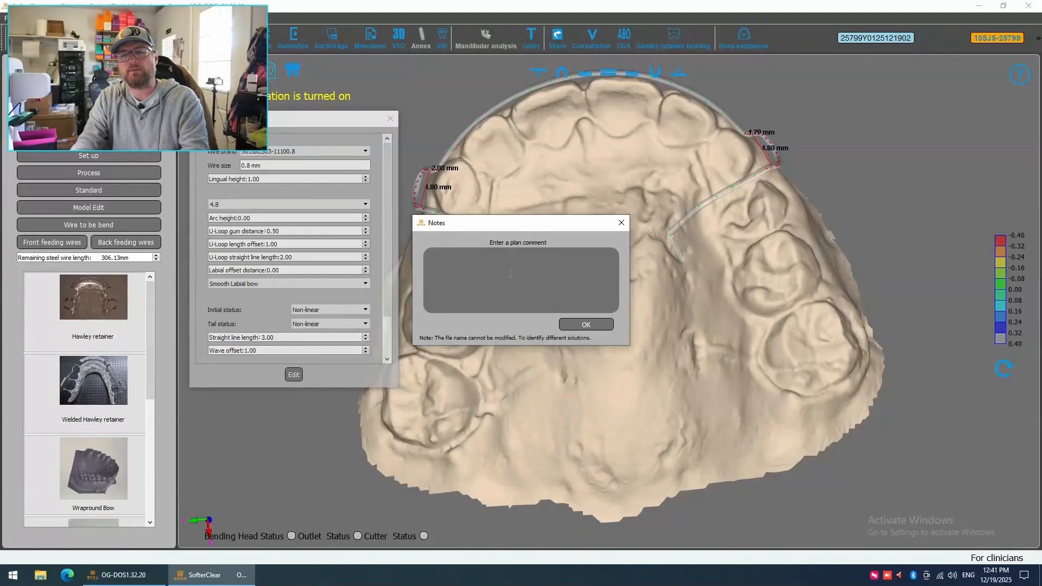
pyautogui.click(573, 325)
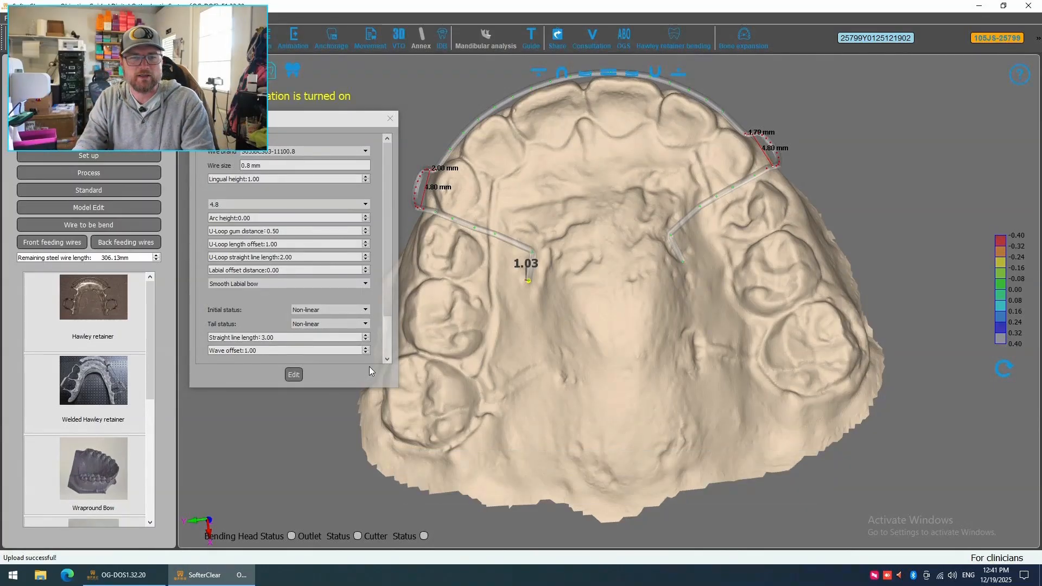
# Step: Bring up the list of wires to be bent and start bending the edited labial bow despite the wire diameter hint
pyautogui.click(292, 378)
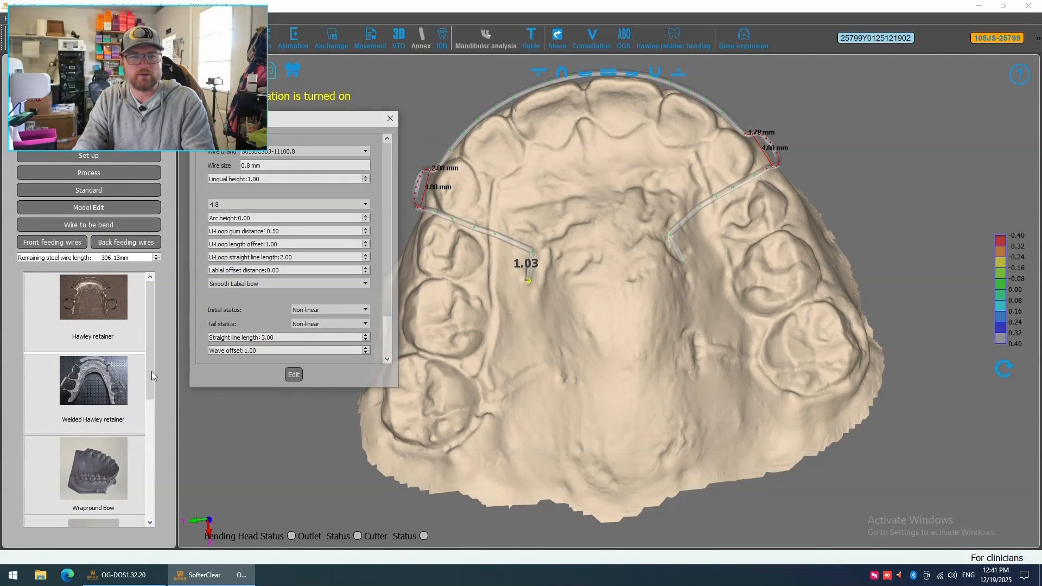
pyautogui.click(61, 227)
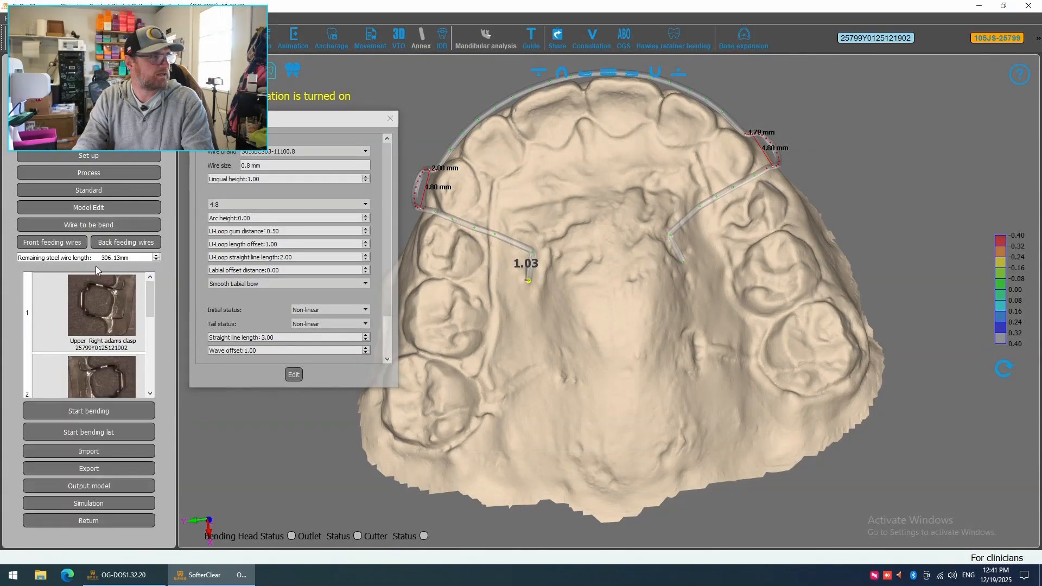
pyautogui.click(80, 413)
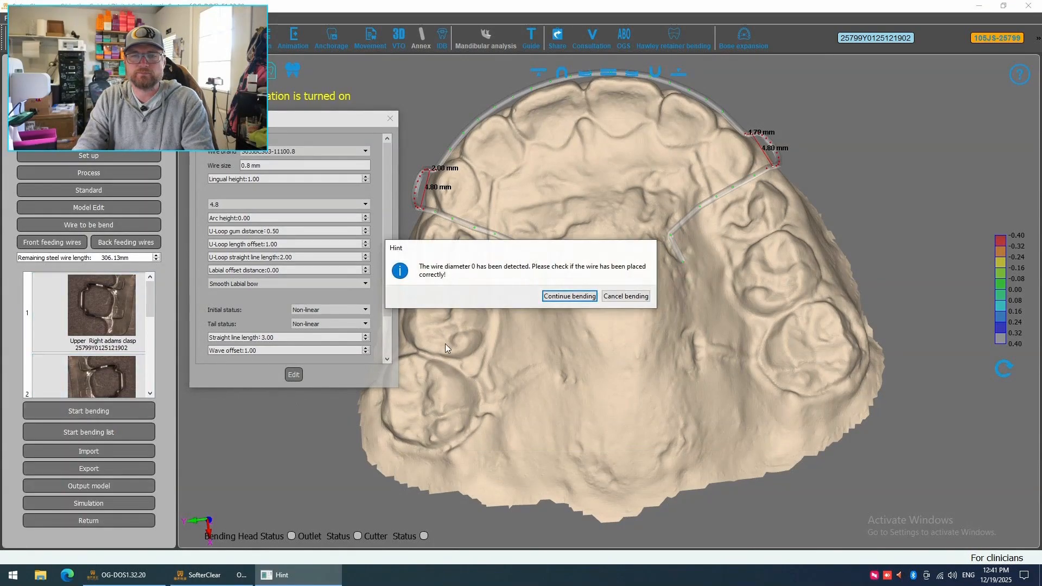
pyautogui.click(552, 297)
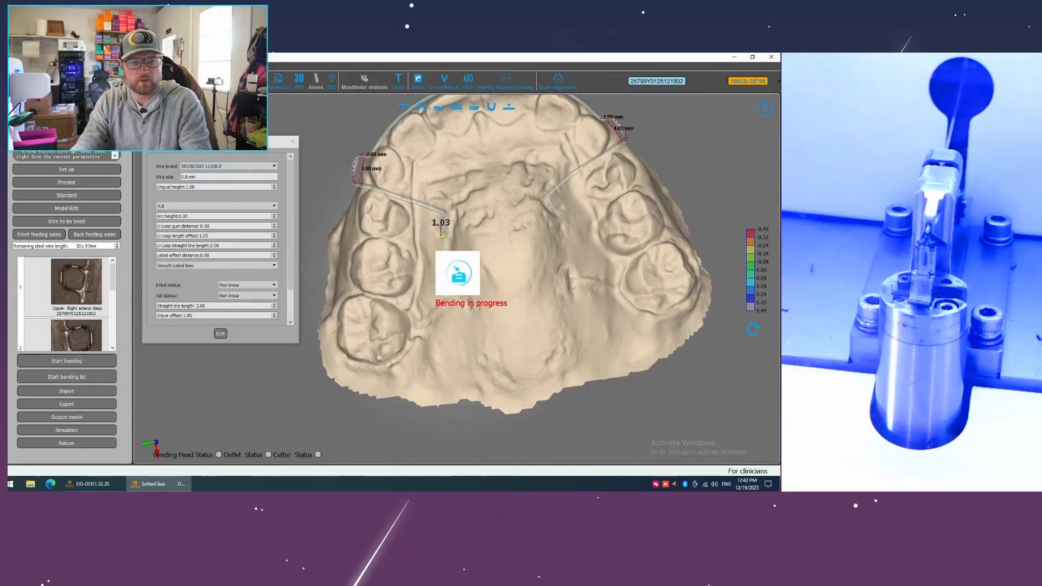
# Step: Select the Upper Right adams clasp for editing and adjust the control point at arrowhead 2 to about -0.92
pyautogui.click(64, 222)
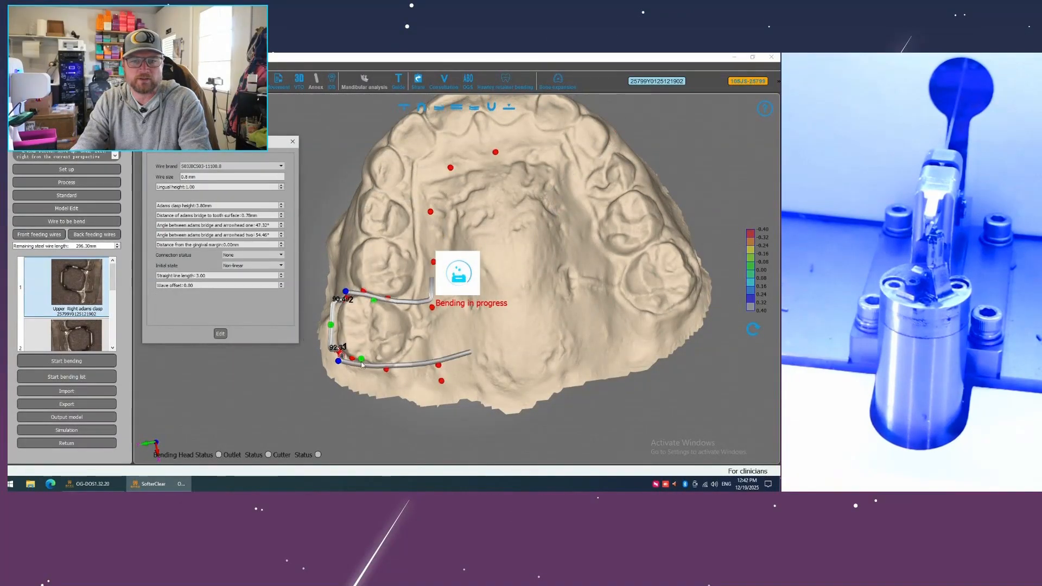
pyautogui.moveTo(408, 367); pyautogui.dragTo(334, 444)
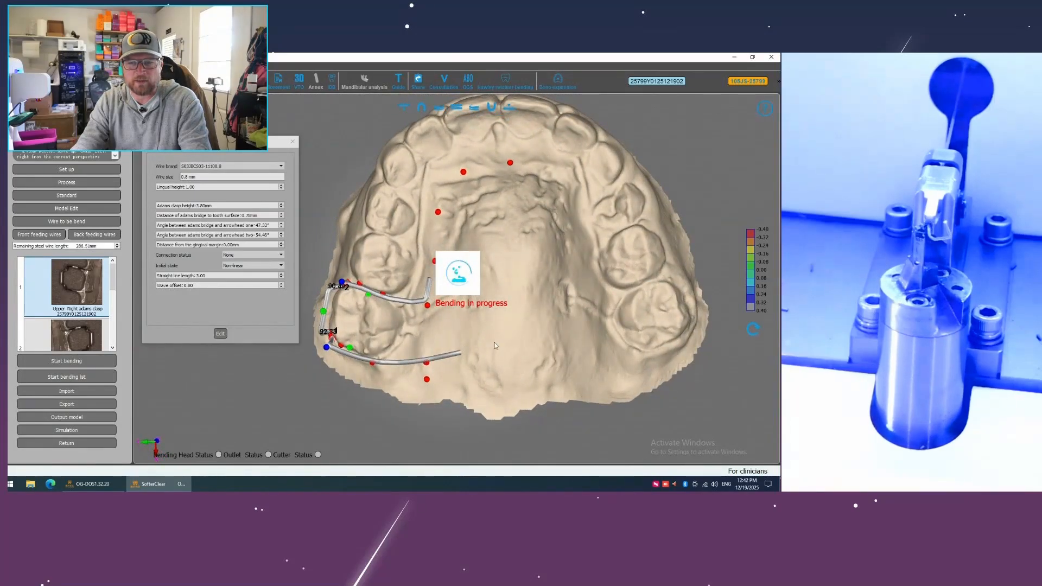
pyautogui.moveTo(493, 345); pyautogui.dragTo(594, 288)
pyautogui.moveTo(632, 316); pyautogui.dragTo(679, 277)
pyautogui.moveTo(596, 306); pyautogui.dragTo(602, 283)
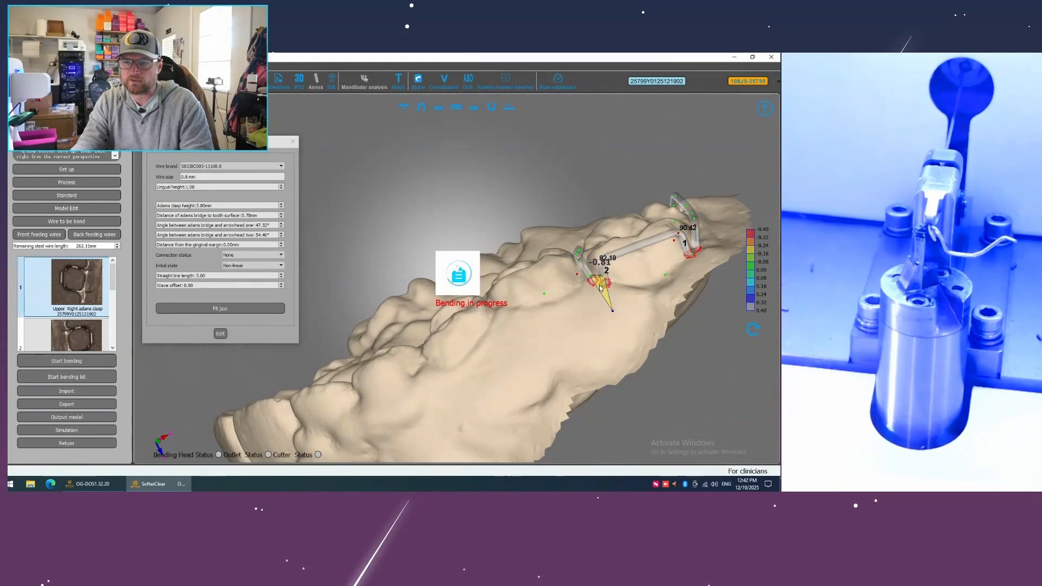
pyautogui.moveTo(607, 315); pyautogui.dragTo(332, 388)
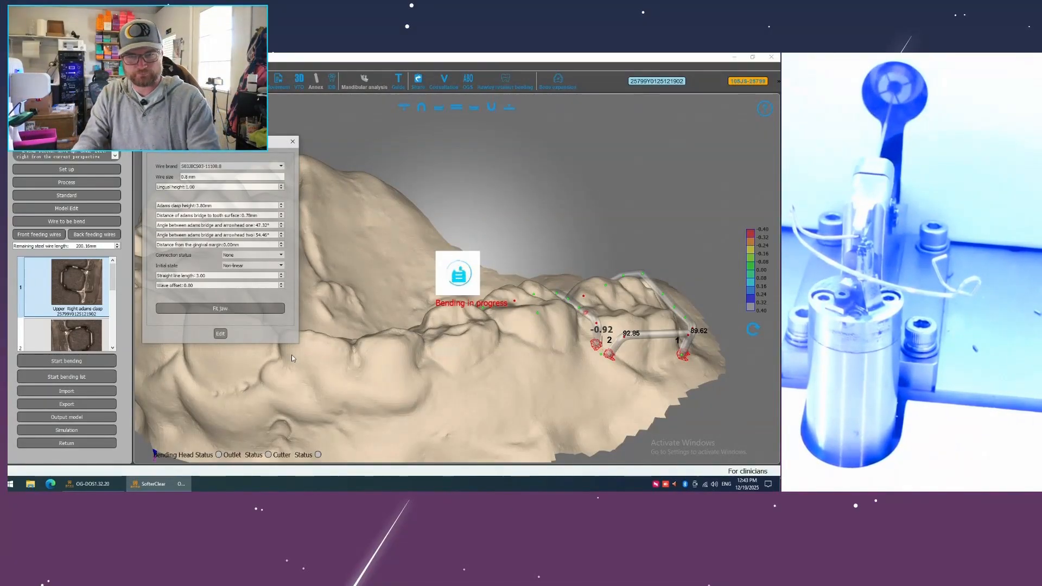
pyautogui.moveTo(529, 368); pyautogui.dragTo(460, 422)
pyautogui.moveTo(583, 460); pyautogui.dragTo(499, 434)
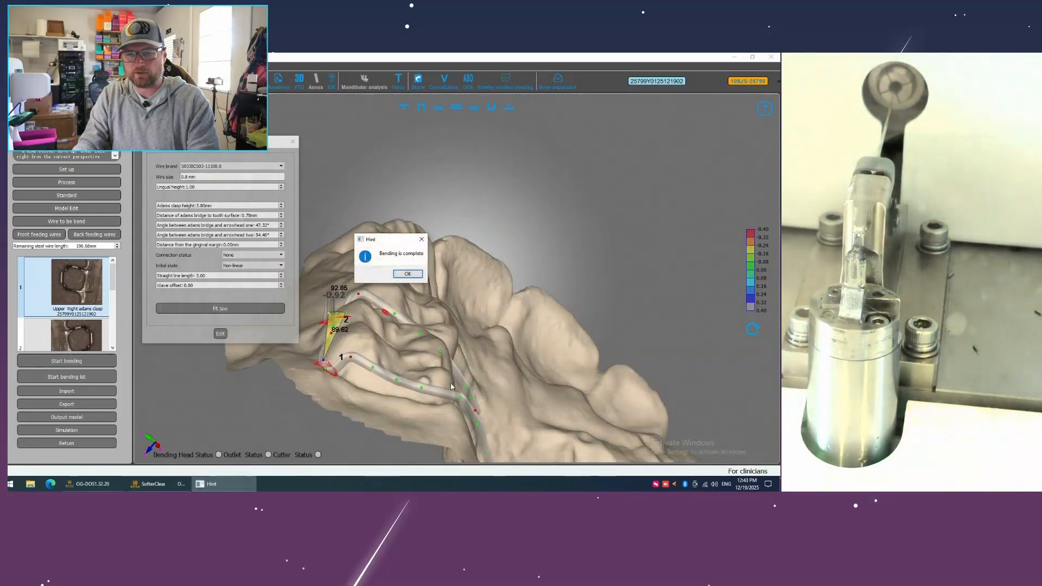
# Step: Acknowledge the completed bending, set the clasp arm's control point between the molars to about 0.12 and apply the edit
pyautogui.click(407, 275)
pyautogui.moveTo(413, 413); pyautogui.dragTo(447, 338)
pyautogui.scroll(4, 531, 369)
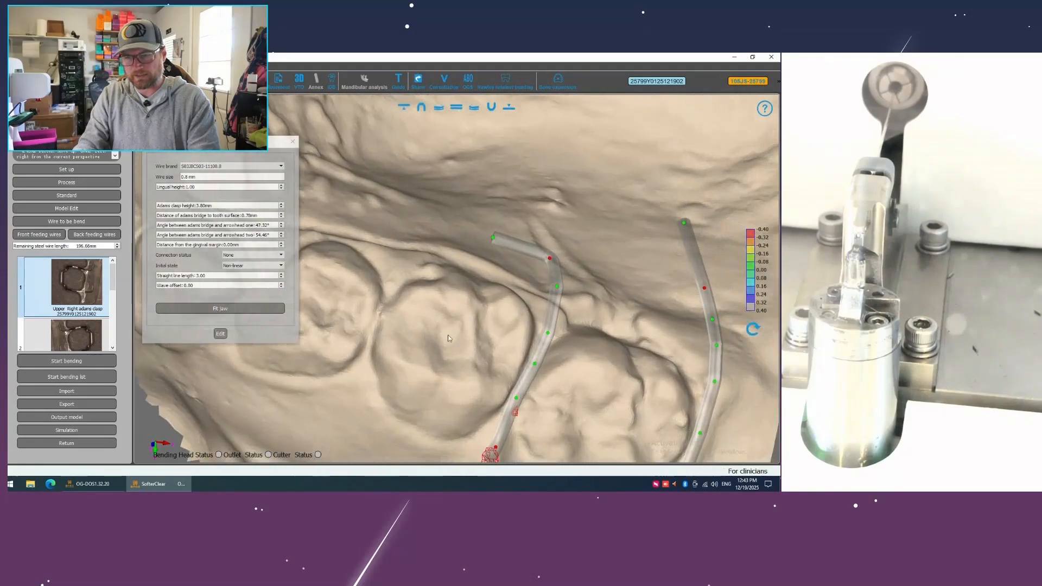
pyautogui.click(518, 398)
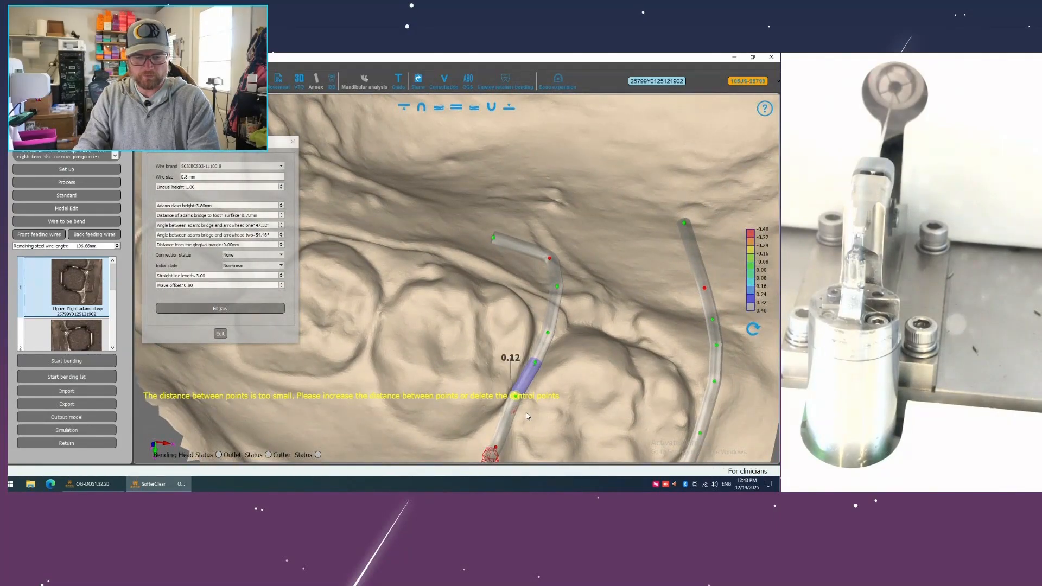
pyautogui.moveTo(562, 401)
pyautogui.mouseDown()
pyautogui.moveTo(570, 379)
pyautogui.moveTo(565, 386)
pyautogui.mouseUp()
pyautogui.scroll(-2, 573, 385)
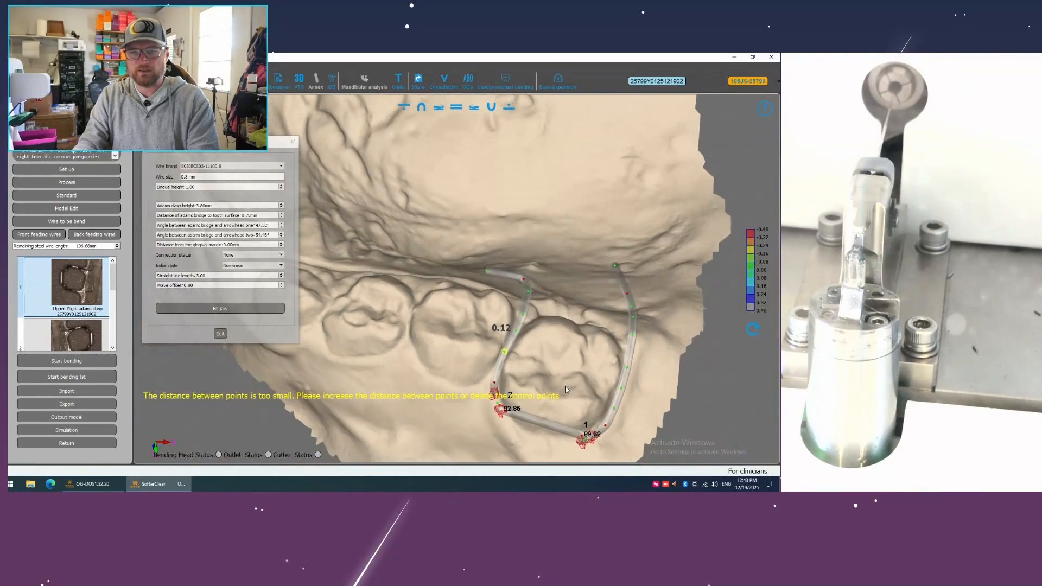
pyautogui.click(220, 334)
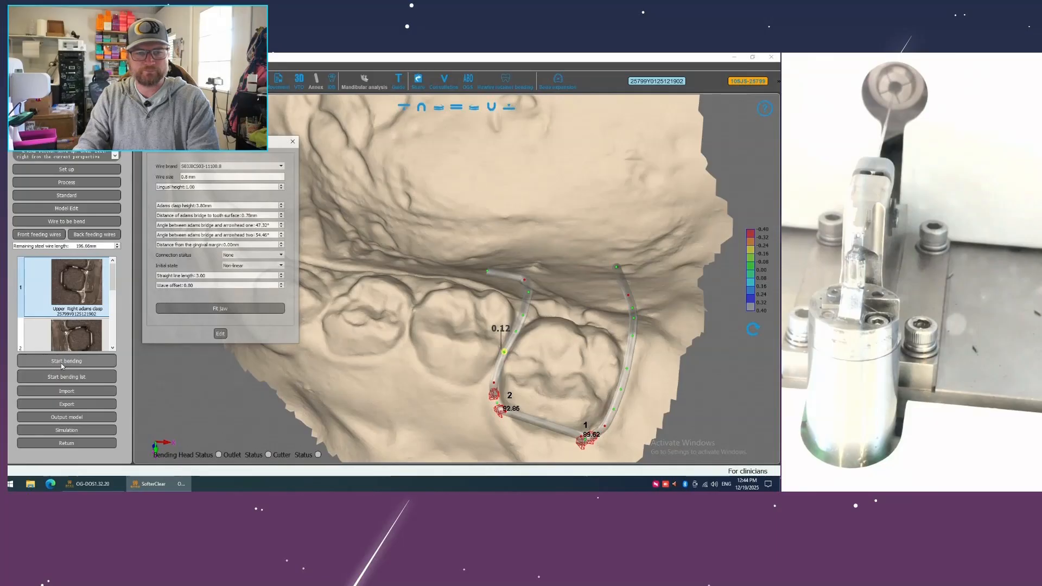
# Step: Adjust the Upper Right adams clasp's control points at the arrowheads, setting arrowhead 1 to about -0.56, and apply the edit
pyautogui.moveTo(445, 414); pyautogui.dragTo(451, 438)
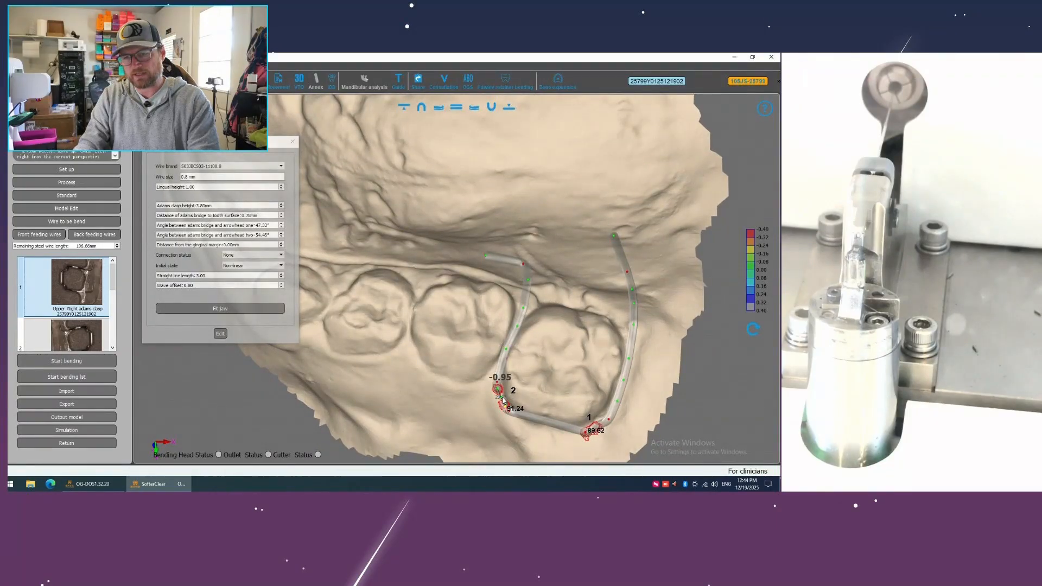
pyautogui.moveTo(435, 396); pyautogui.dragTo(422, 399)
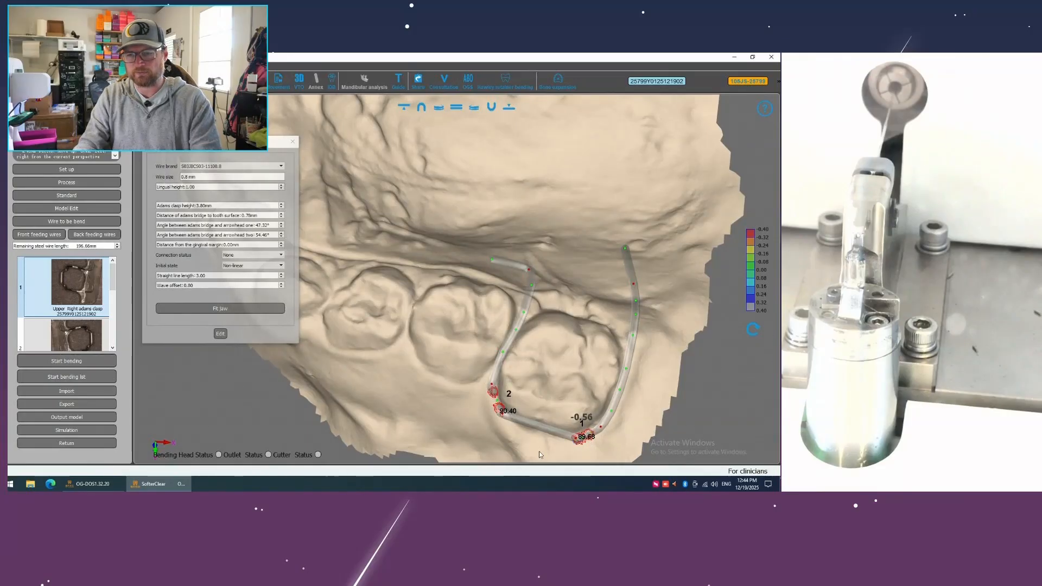
pyautogui.moveTo(539, 451); pyautogui.dragTo(550, 446)
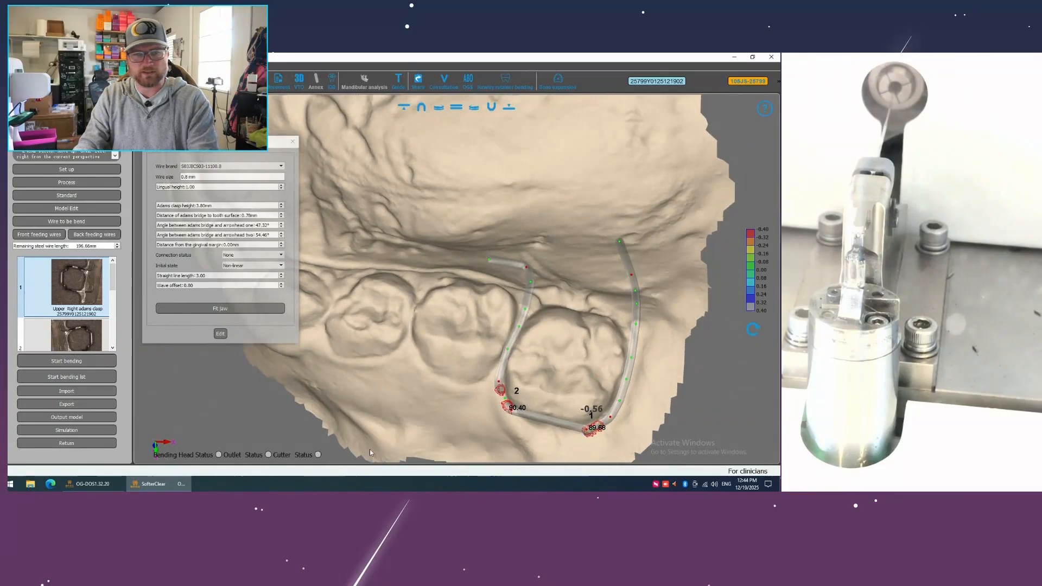
pyautogui.click(220, 335)
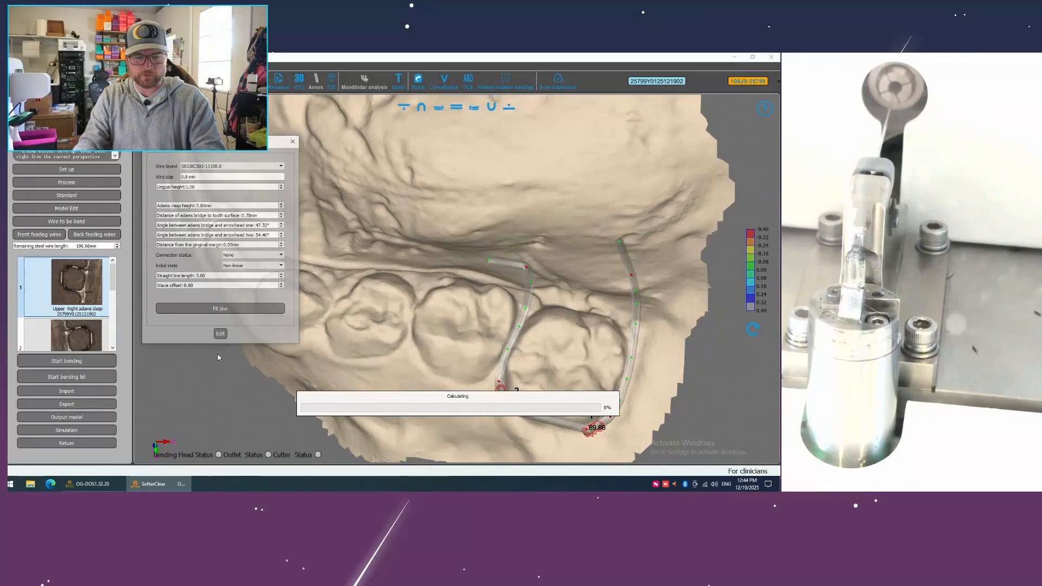
# Step: Start bending the edited Upper Right adams clasp and accept the hint
pyautogui.moveTo(283, 405); pyautogui.dragTo(300, 395)
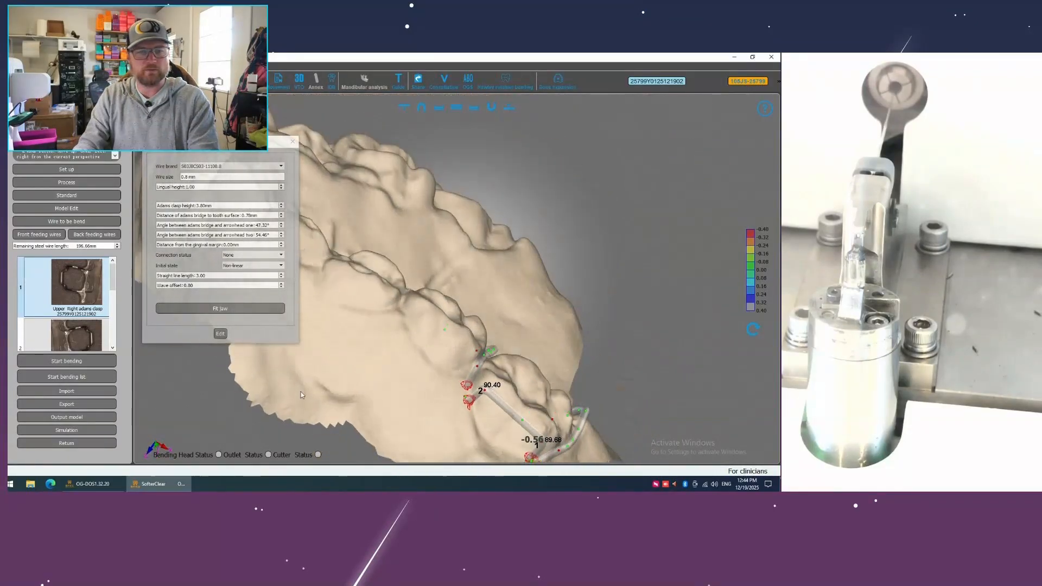
pyautogui.click(82, 370)
pyautogui.click(415, 275)
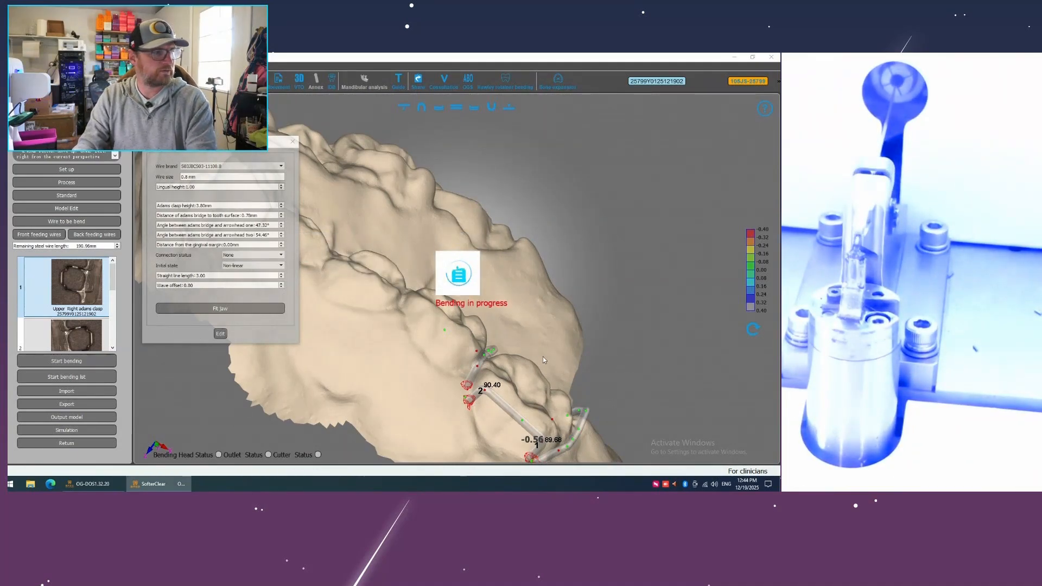
# Step: Select the second Adams clasp in the list and set the palatal bend point of its arrowhead 2 arm to about 1.09
pyautogui.moveTo(543, 356); pyautogui.dragTo(454, 375)
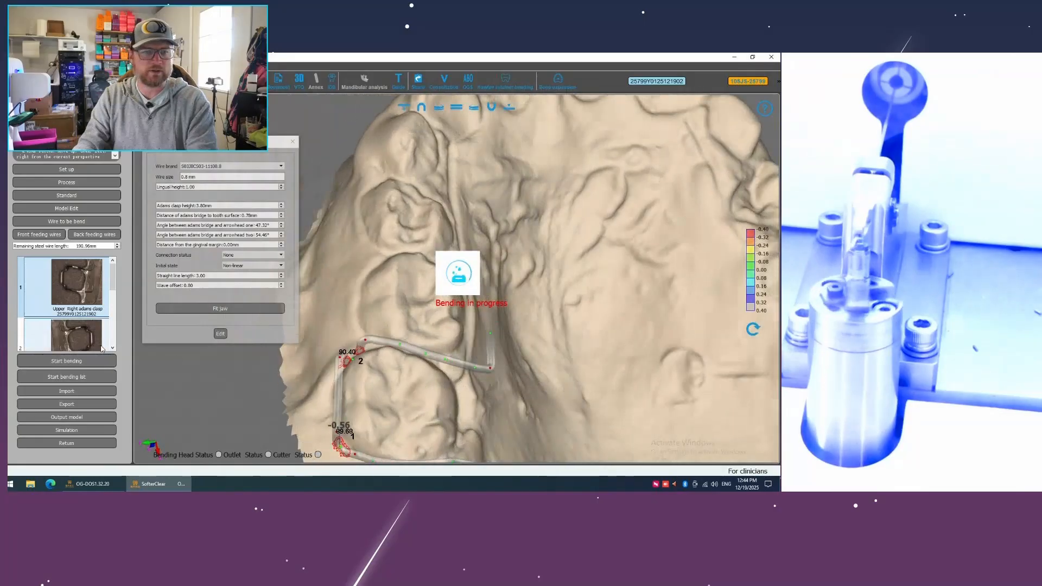
pyautogui.click(76, 337)
pyautogui.moveTo(532, 319); pyautogui.dragTo(328, 274, button='middle')
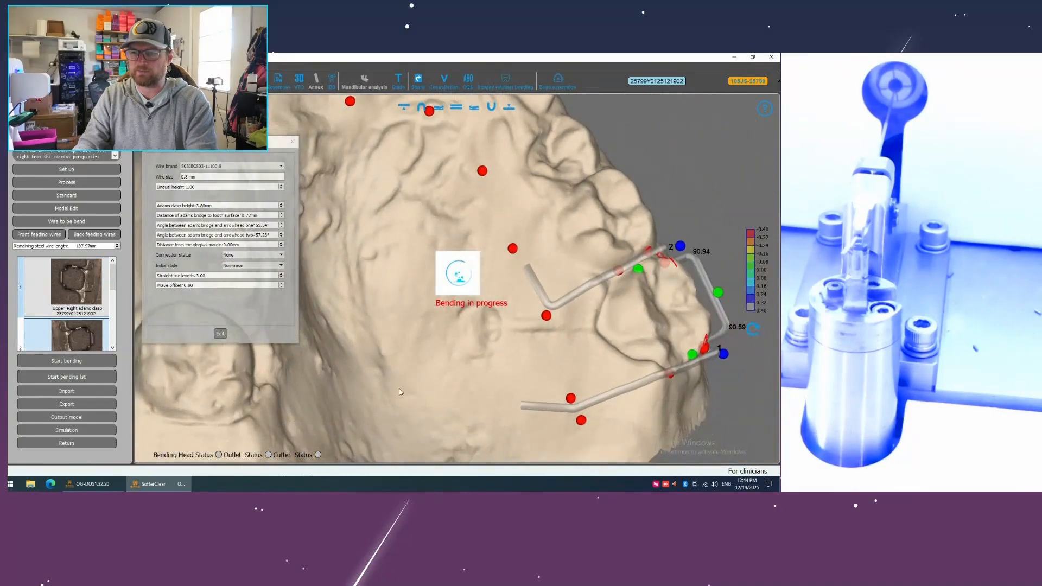
pyautogui.moveTo(399, 389); pyautogui.dragTo(383, 359)
pyautogui.moveTo(401, 325); pyautogui.dragTo(437, 273, button='middle')
pyautogui.moveTo(437, 274); pyautogui.dragTo(454, 333)
pyautogui.scroll(-3, 454, 333)
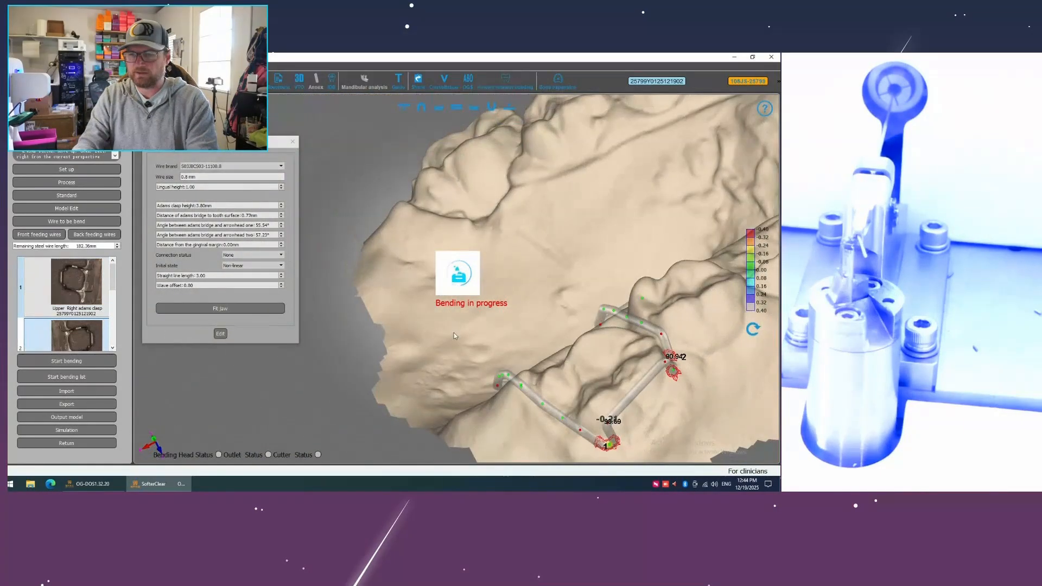
pyautogui.moveTo(453, 333); pyautogui.dragTo(406, 259, button='middle')
pyautogui.scroll(2, 667, 318)
pyautogui.moveTo(715, 370); pyautogui.dragTo(490, 353)
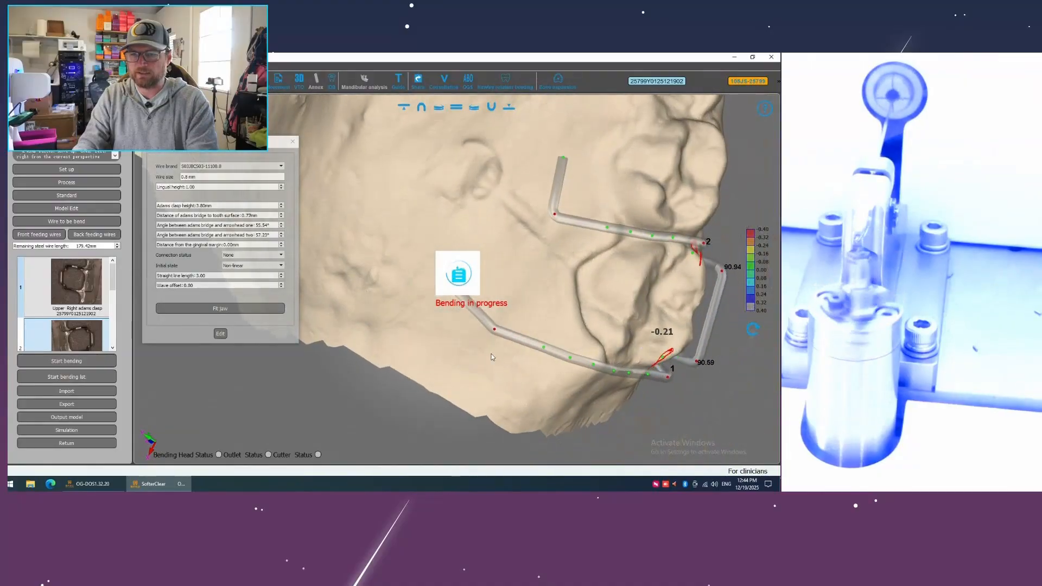
pyautogui.click(542, 212)
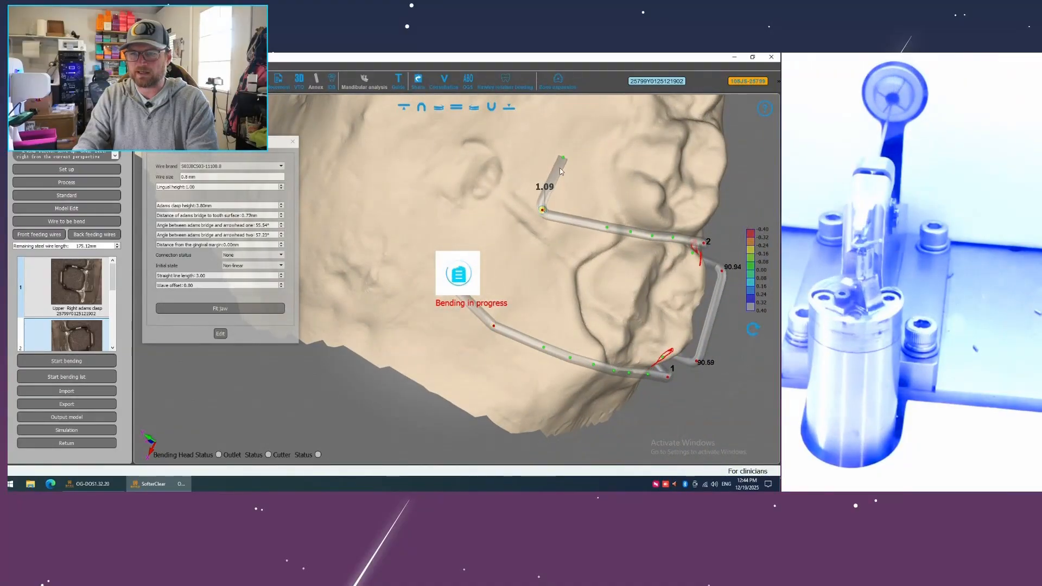
# Step: Adjust the control points at arrowhead 2 of the second Adams clasp, bringing the selected point to about 1.14
pyautogui.moveTo(553, 157); pyautogui.dragTo(640, 299)
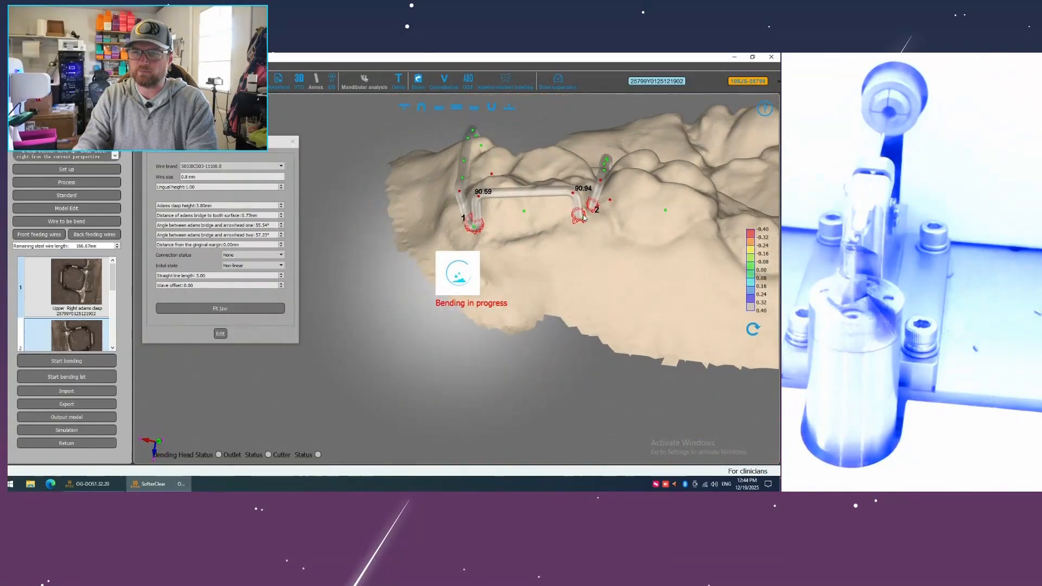
pyautogui.moveTo(585, 219); pyautogui.dragTo(583, 215)
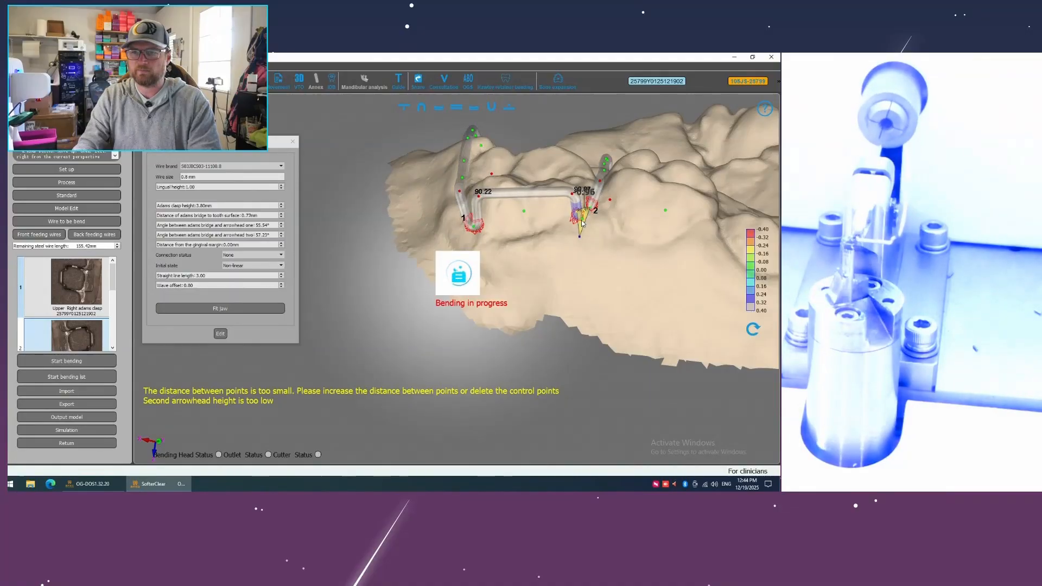
pyautogui.moveTo(583, 223); pyautogui.dragTo(601, 253)
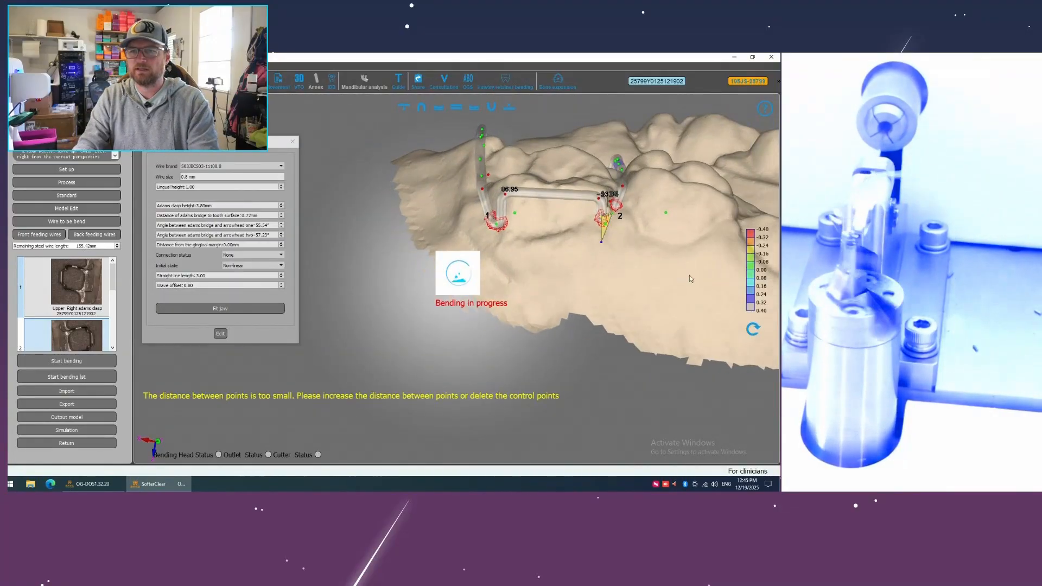
pyautogui.moveTo(689, 275); pyautogui.dragTo(465, 261)
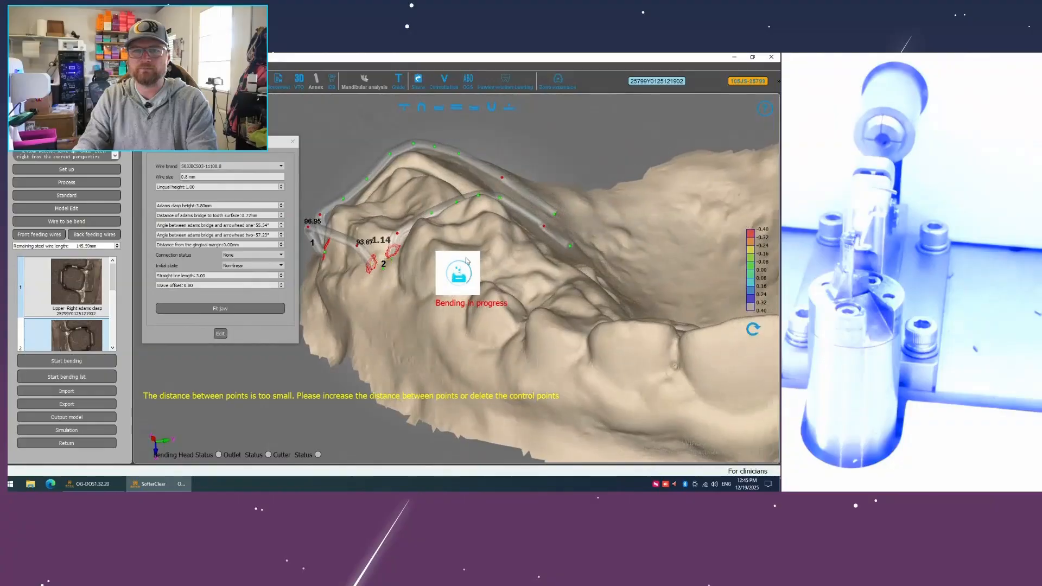
# Step: Adjust two control points on the clasp arm beside arrowhead 1 to about 0.59 and 0.42
pyautogui.click(368, 185)
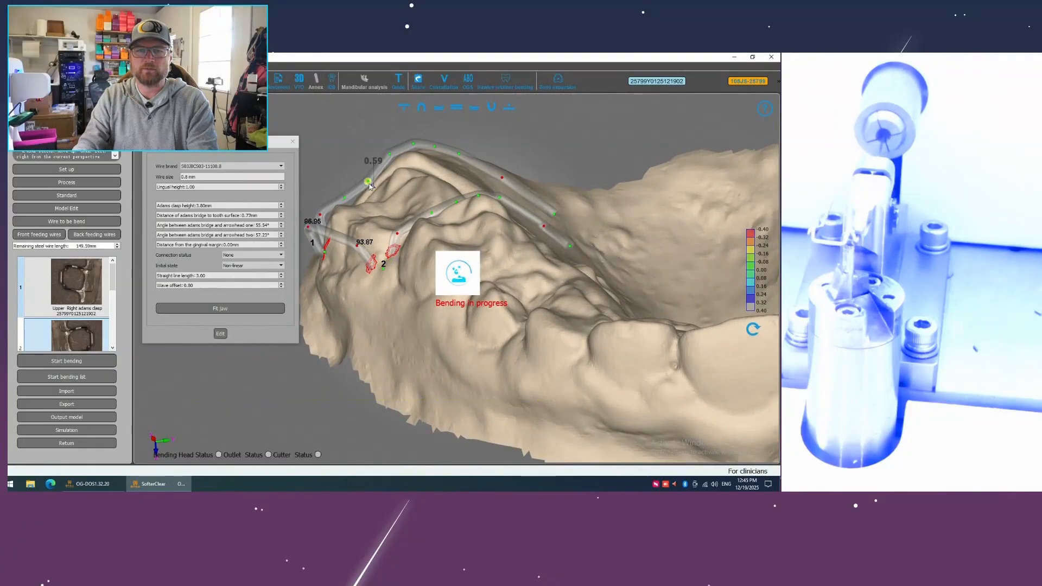
pyautogui.click(344, 200)
pyautogui.moveTo(370, 245); pyautogui.dragTo(519, 414)
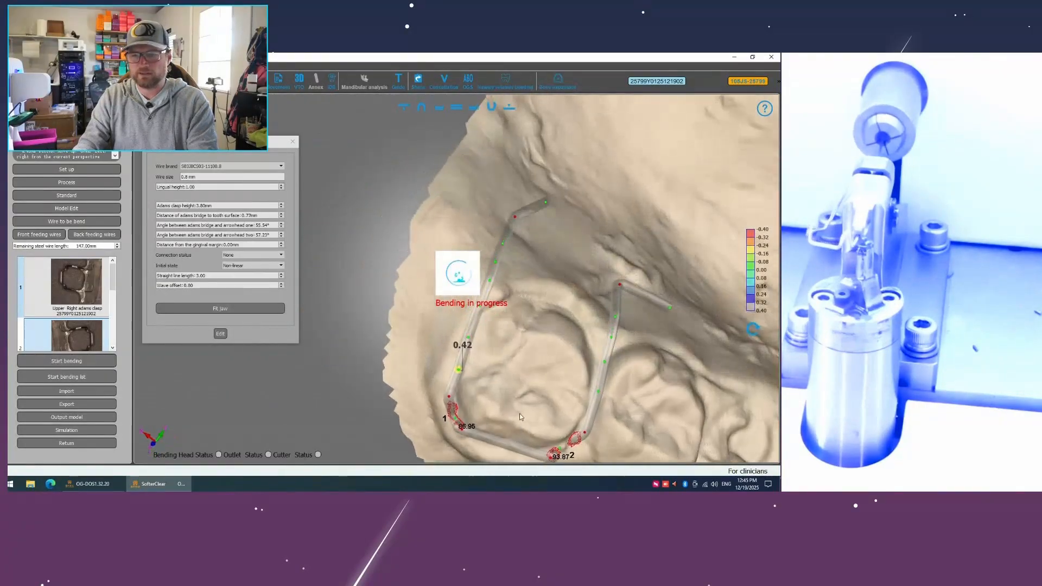
# Step: Acknowledge the completed bending and set the bridge's control point at arrowhead 1 to about 0.86
pyautogui.moveTo(519, 414); pyautogui.dragTo(581, 316, button='middle')
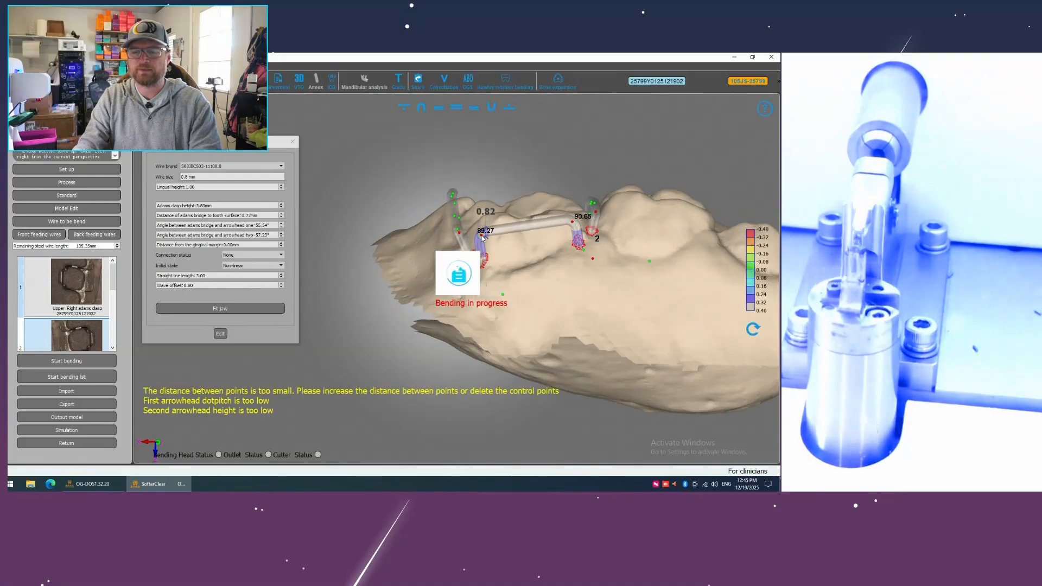
pyautogui.click(408, 275)
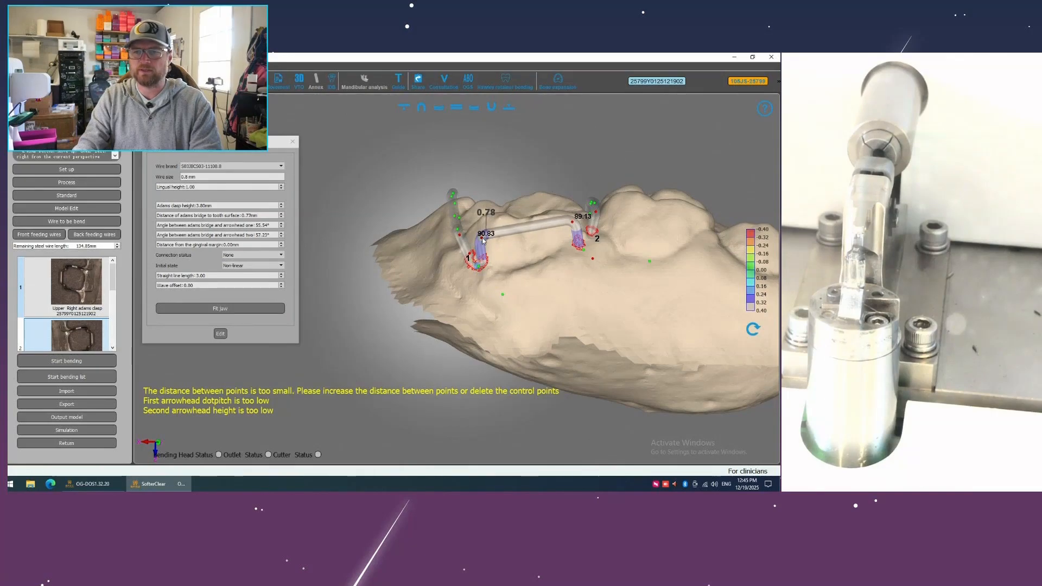
pyautogui.moveTo(481, 238); pyautogui.dragTo(481, 235)
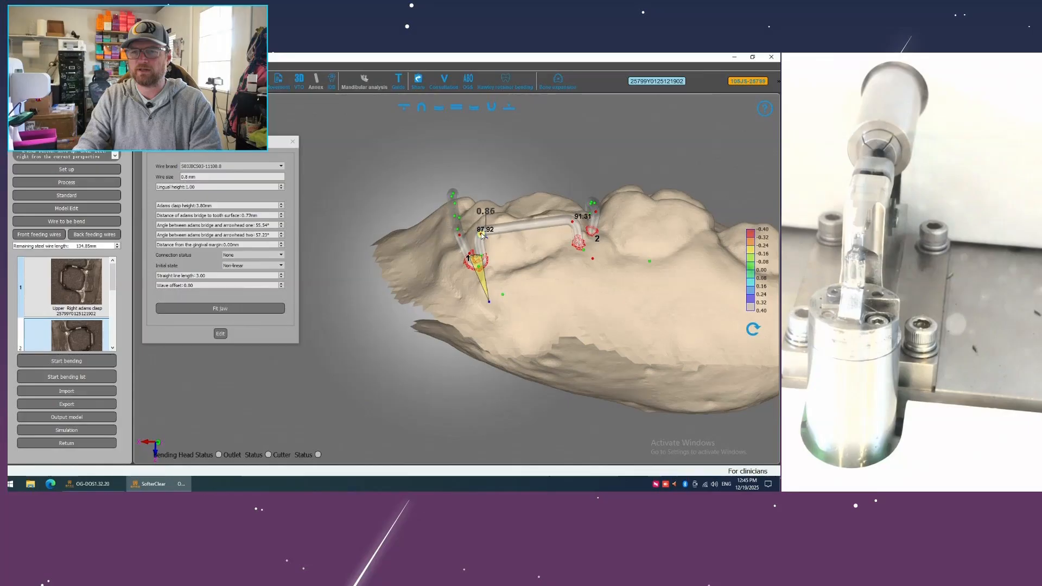
# Step: Set a control point at arrowhead 2 to about -1.17 and the adjoining bridge end point to about 0.98
pyautogui.moveTo(560, 236); pyautogui.dragTo(489, 221)
pyautogui.moveTo(529, 158); pyautogui.dragTo(528, 160)
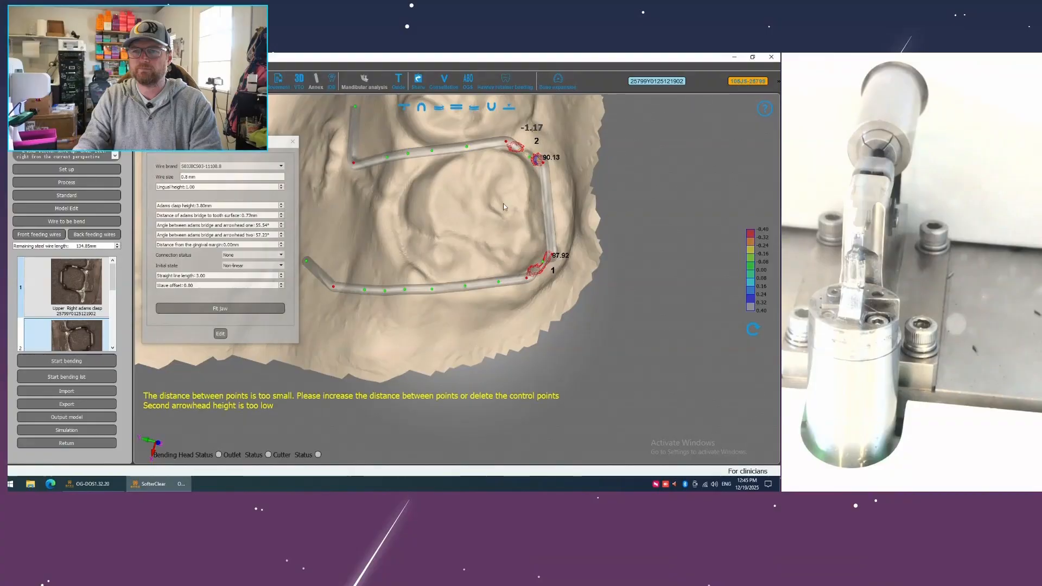
pyautogui.moveTo(503, 203)
pyautogui.mouseDown()
pyautogui.moveTo(542, 190)
pyautogui.moveTo(489, 207)
pyautogui.mouseUp()
pyautogui.rightClick(473, 277)
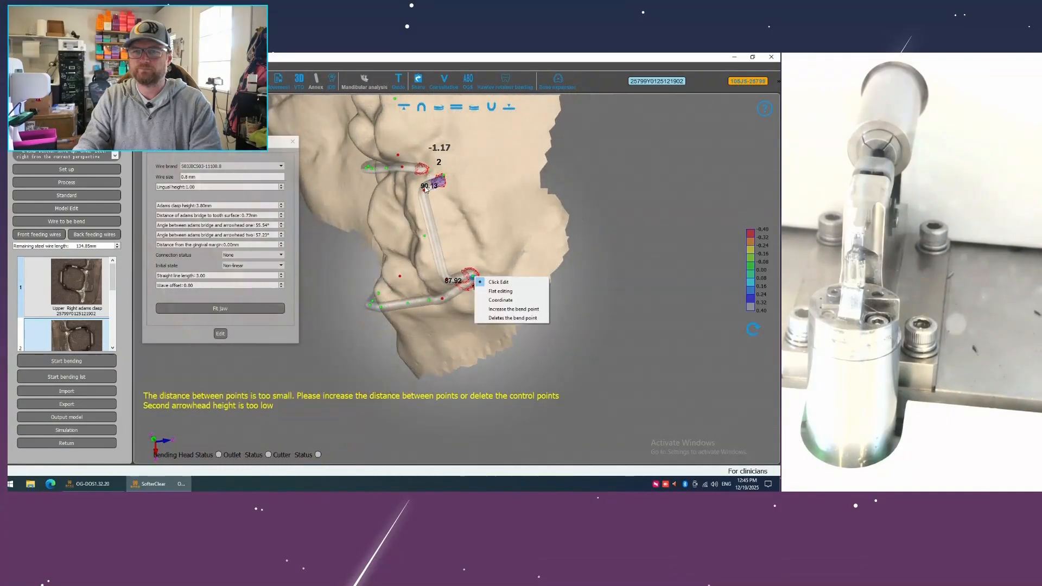
pyautogui.moveTo(425, 190); pyautogui.dragTo(426, 193)
pyautogui.moveTo(492, 192); pyautogui.dragTo(605, 295)
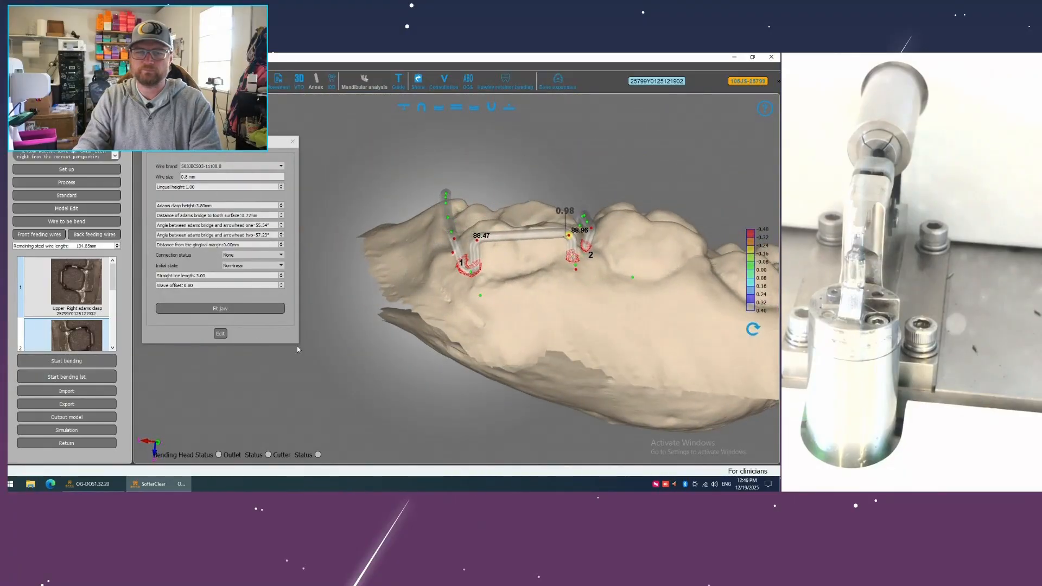
# Step: Apply the edit to the second Adams clasp and start bending it, accepting the hint
pyautogui.click(221, 334)
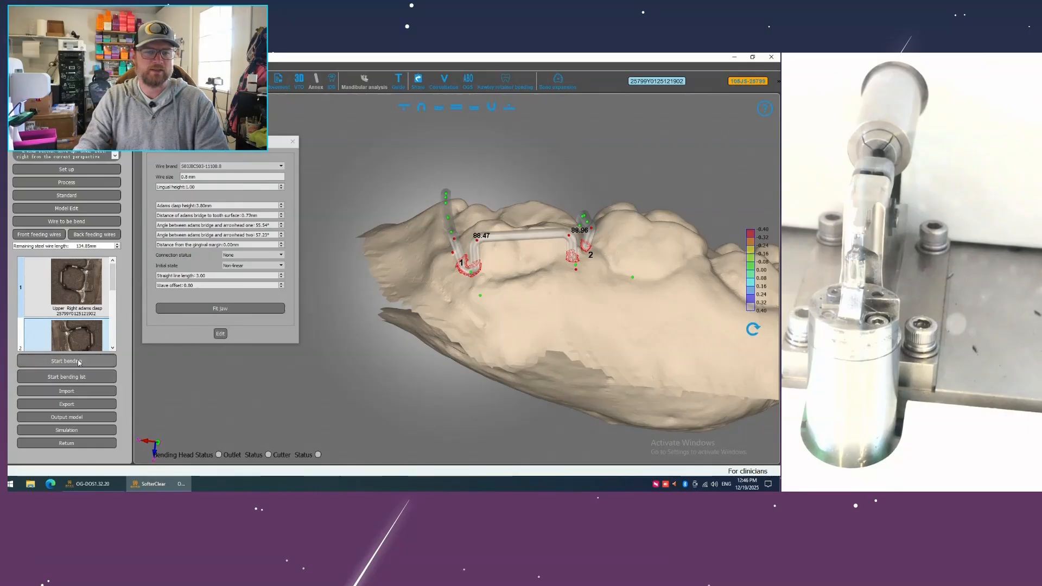
pyautogui.click(414, 275)
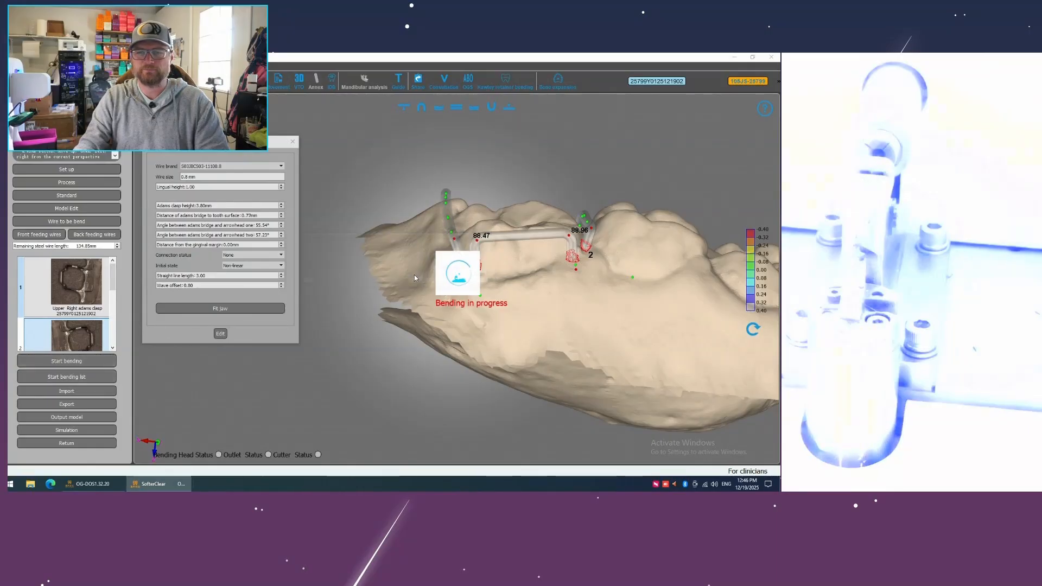
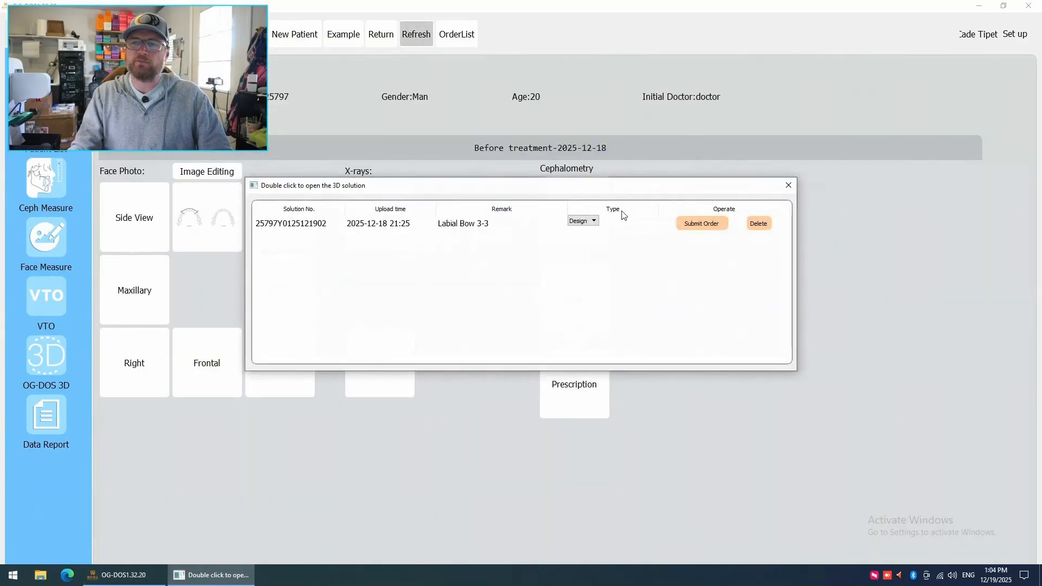
# Step: Open the Labial Bow 3-3 solution in a maximized window and import its existing bend data
pyautogui.doubleClick(440, 226)
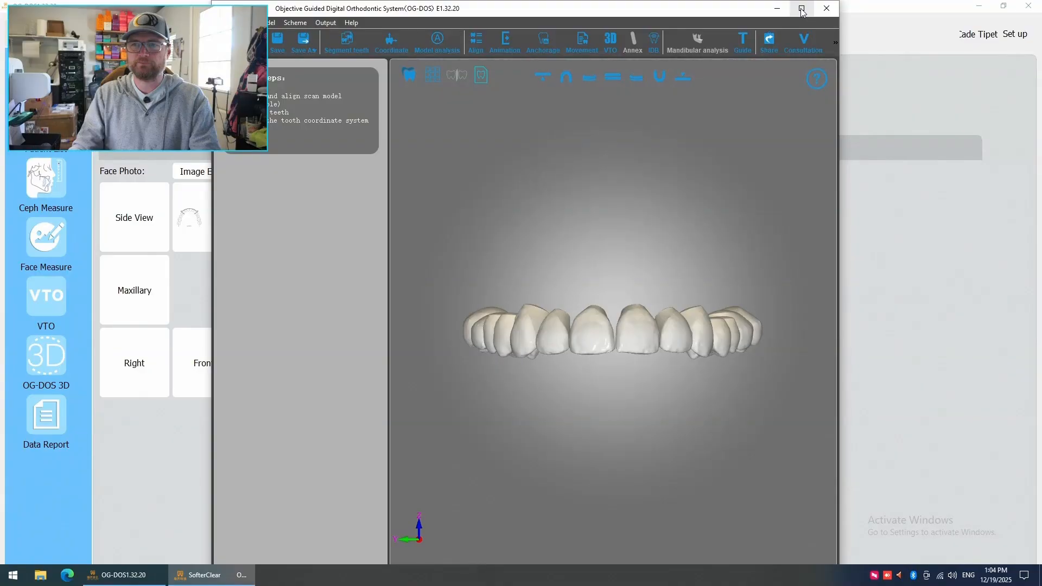
pyautogui.click(802, 9)
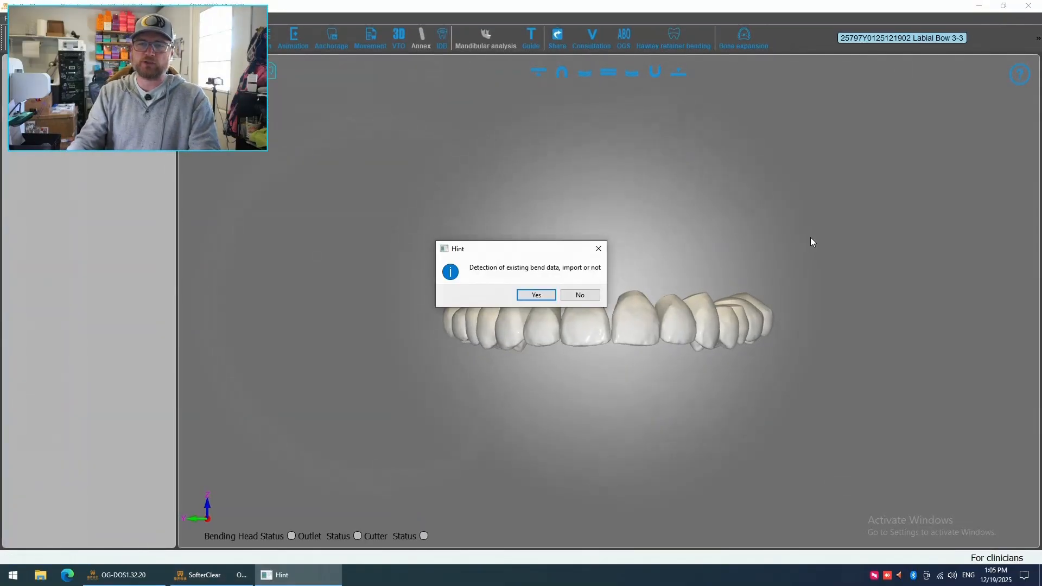
pyautogui.click(536, 295)
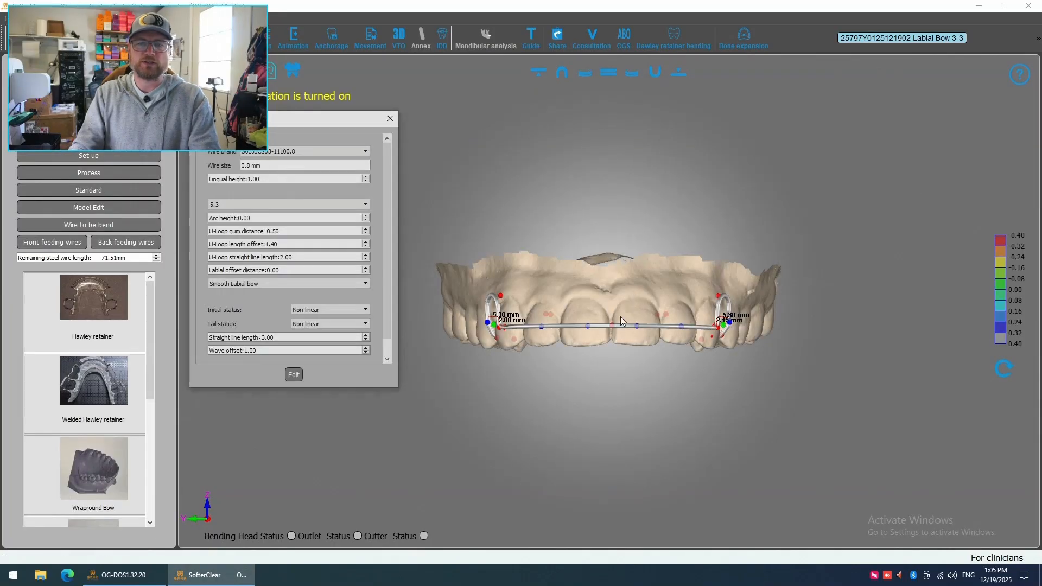
# Step: Inspect the labial bow around the upper arch, set the control point at one palatal wire end to about 0.99 and apply the edit
pyautogui.moveTo(621, 321); pyautogui.dragTo(509, 399)
pyautogui.scroll(2, 583, 390)
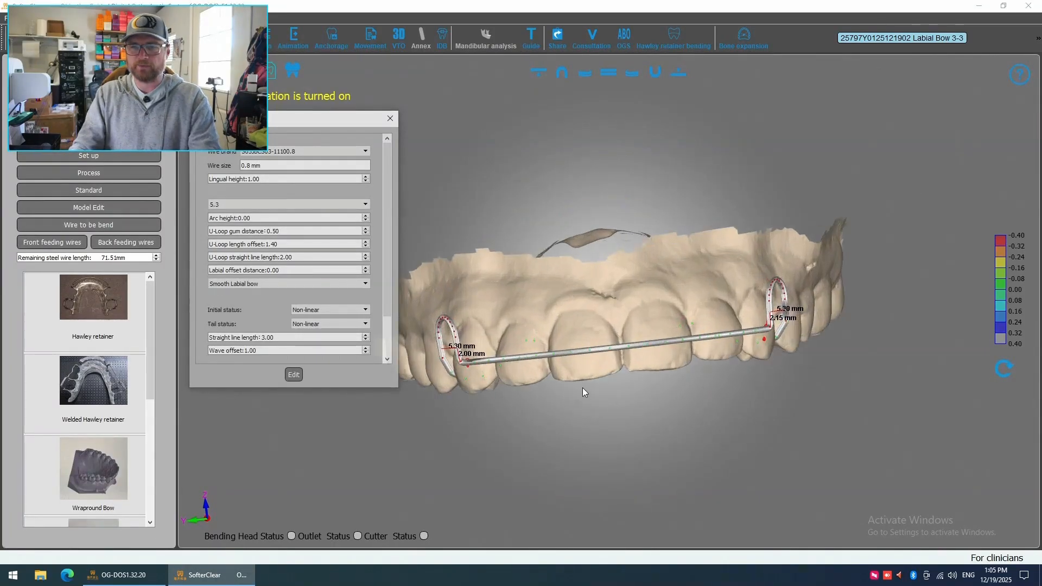
pyautogui.moveTo(584, 389); pyautogui.dragTo(578, 412)
pyautogui.scroll(2, 618, 383)
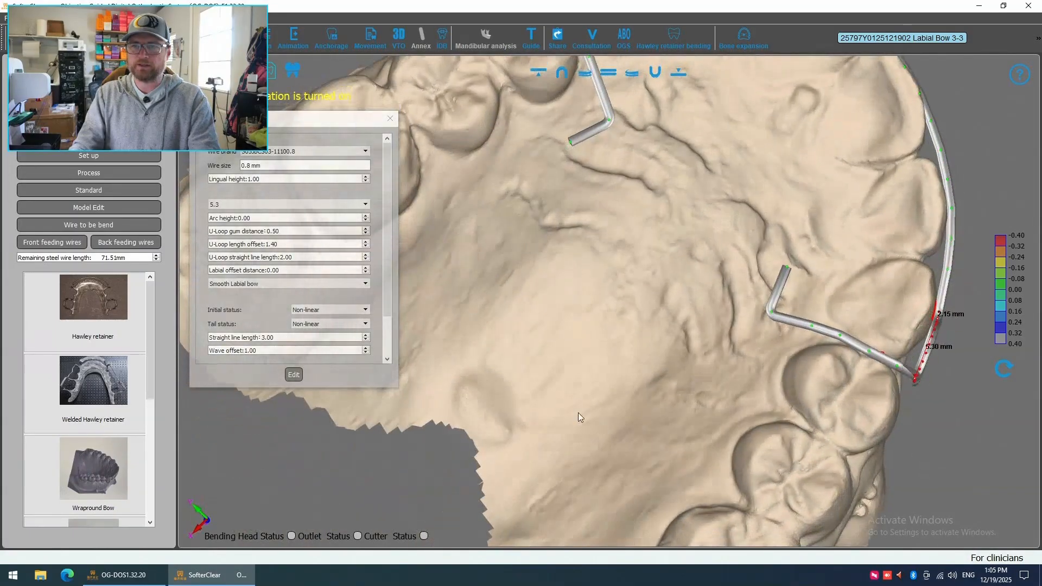
pyautogui.scroll(-3, 625, 401)
pyautogui.moveTo(679, 426); pyautogui.dragTo(544, 259)
pyautogui.click(293, 375)
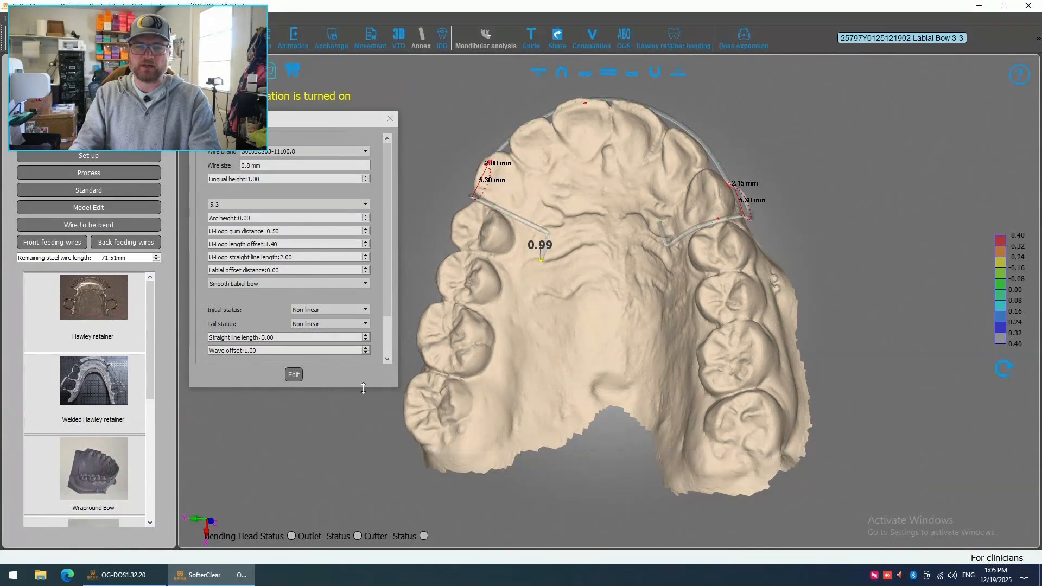
# Step: Adjust the labial bow's control point beside the U-loop with the 2.00 mm dimension and apply the edit
pyautogui.moveTo(580, 365); pyautogui.dragTo(568, 423)
pyautogui.scroll(4, 648, 395)
pyautogui.click(295, 375)
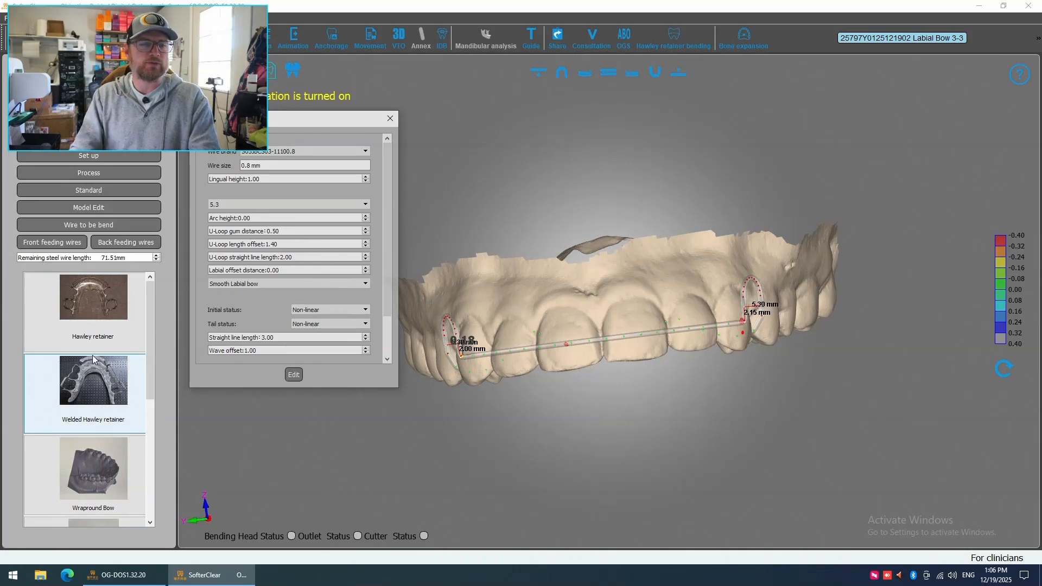
# Step: Bring up the list of wires to be bent and look through its Upper Labial Bow entries
pyautogui.click(120, 225)
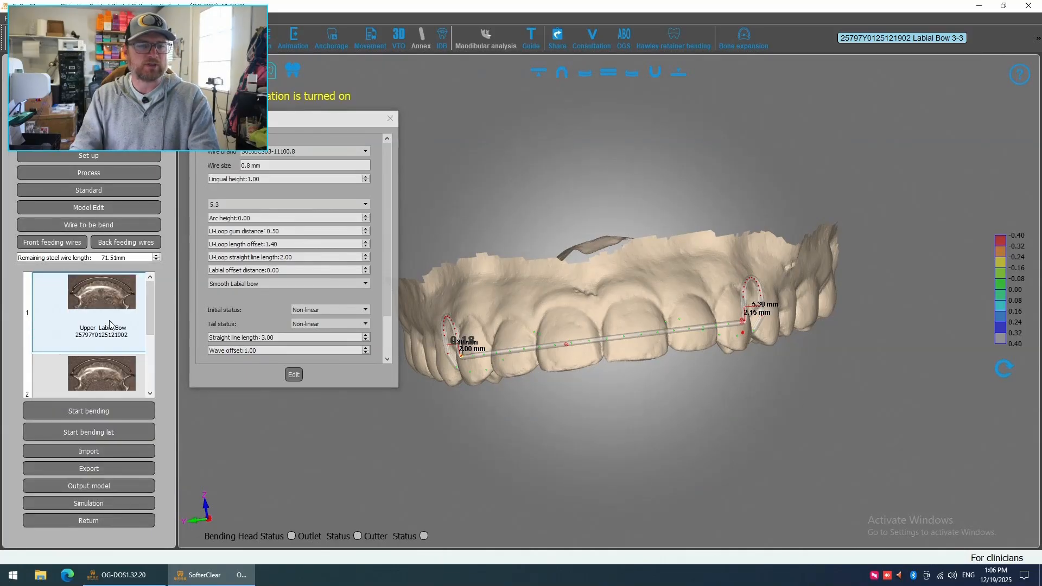
pyautogui.scroll(-1, 109, 324)
pyautogui.scroll(1, 109, 325)
pyautogui.scroll(-1, 109, 325)
pyautogui.scroll(1, 109, 325)
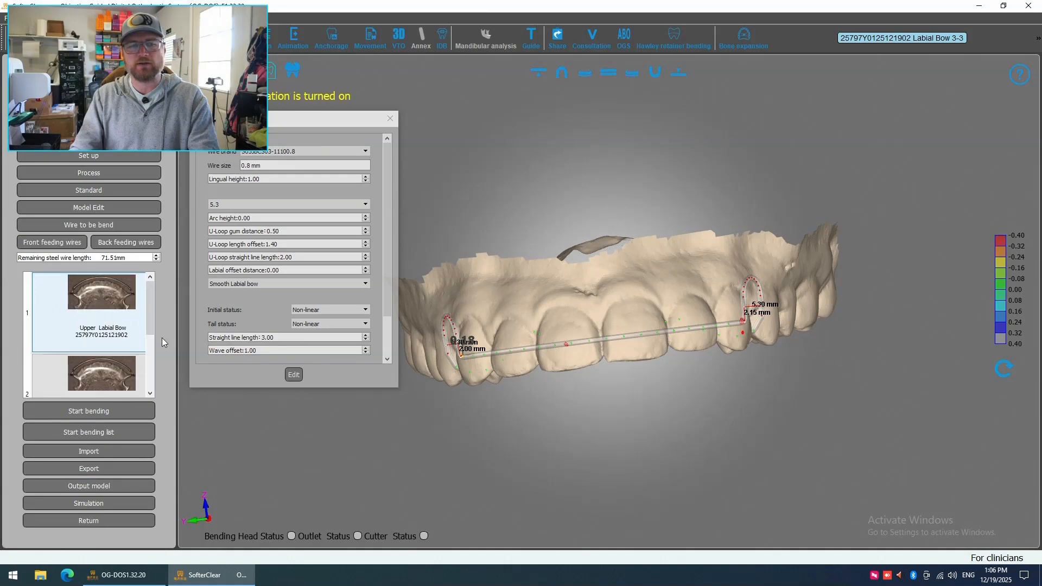
# Step: Compare the first and second Upper Labial Bow entries in the wire list against the occlusal view of the arch
pyautogui.moveTo(596, 296); pyautogui.dragTo(510, 373)
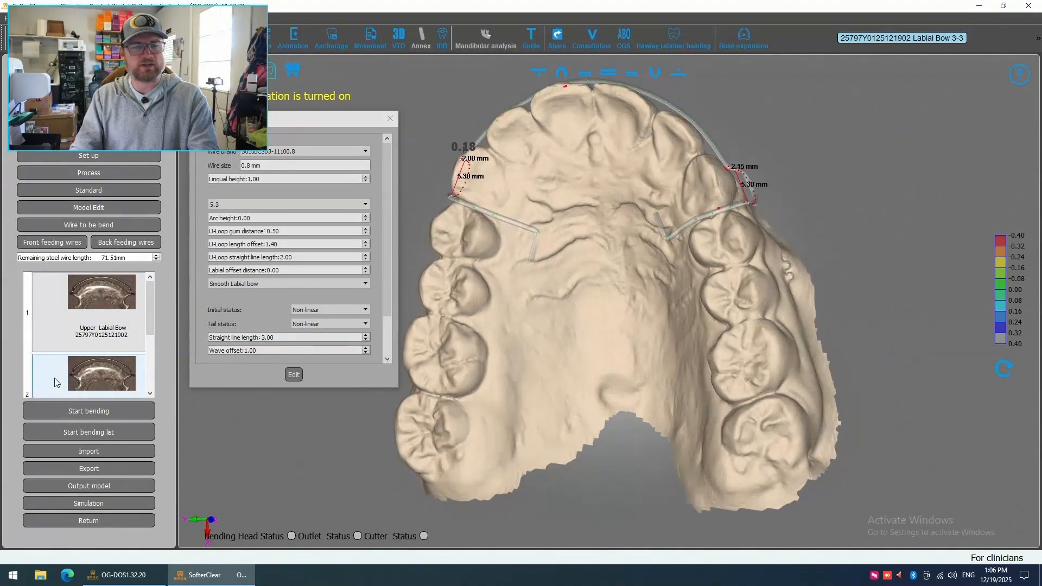
pyautogui.click(76, 382)
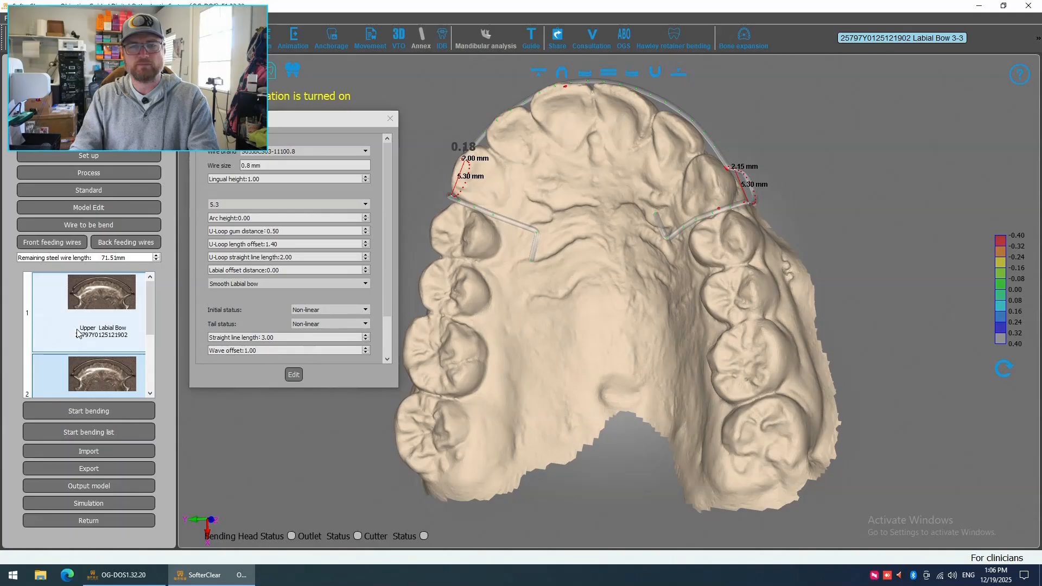
pyautogui.click(76, 330)
pyautogui.click(86, 372)
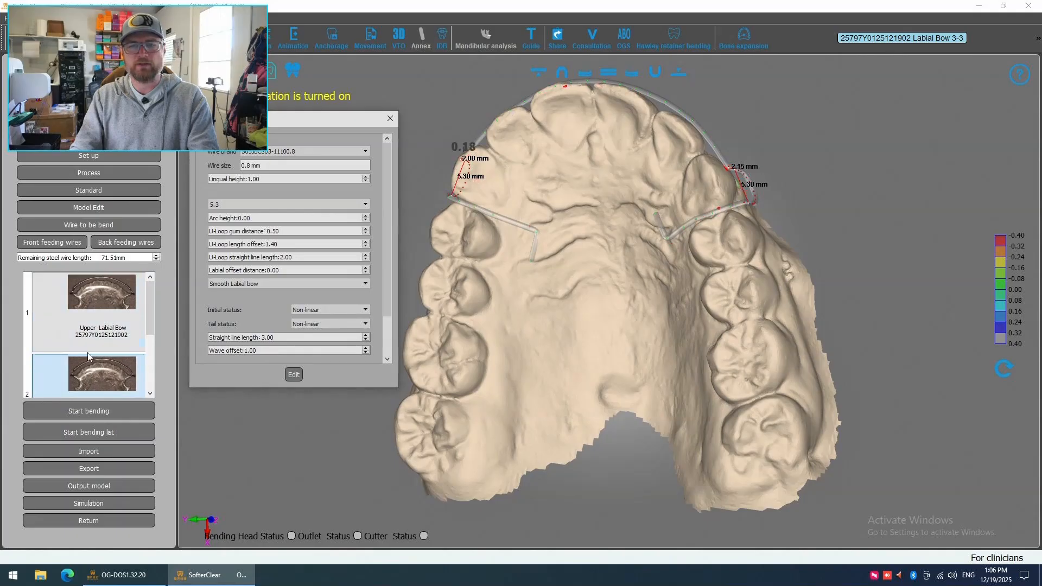
pyautogui.click(87, 335)
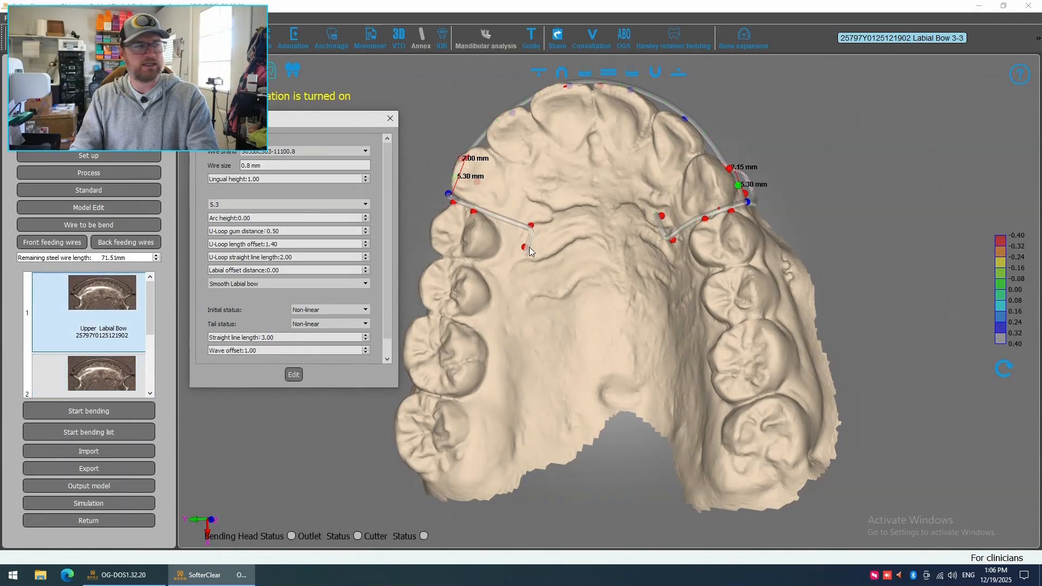
pyautogui.click(118, 372)
pyautogui.click(105, 321)
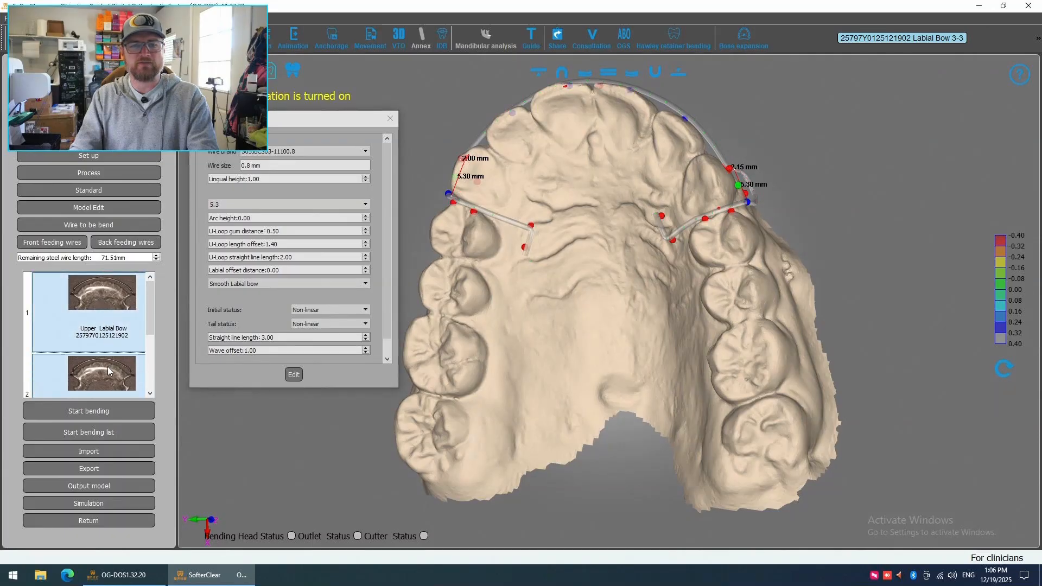
pyautogui.click(108, 364)
pyautogui.click(106, 341)
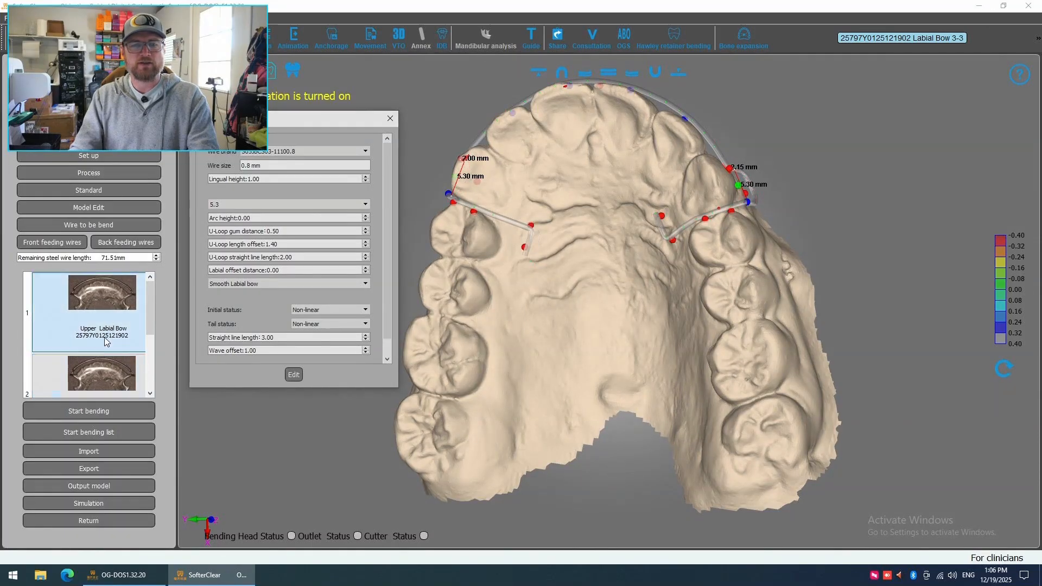
# Step: Select the second Upper Labial Bow entry, check its wire from the front of the arch and start bending it
pyautogui.click(105, 371)
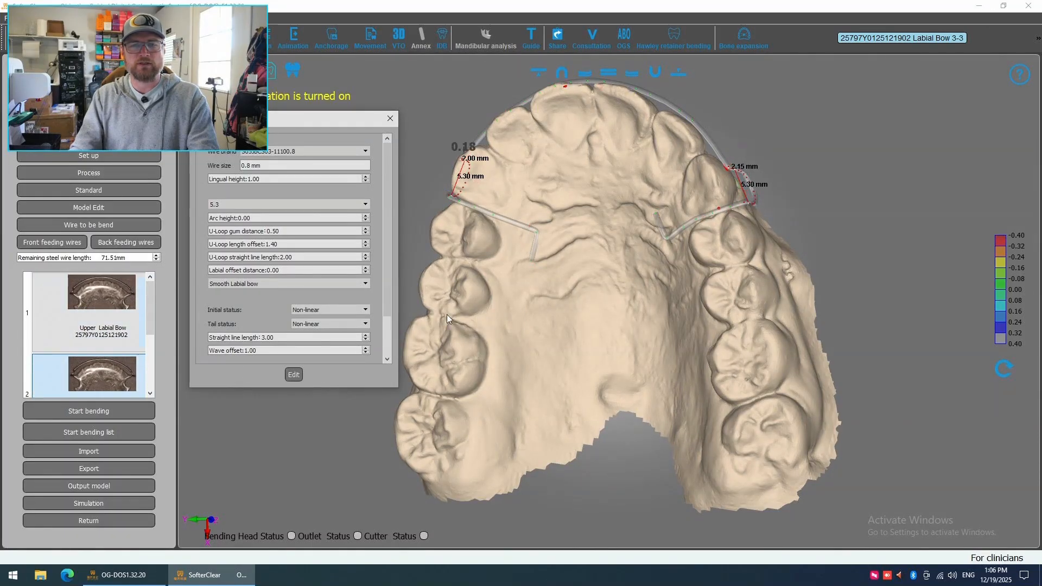
pyautogui.moveTo(447, 314); pyautogui.dragTo(208, 477)
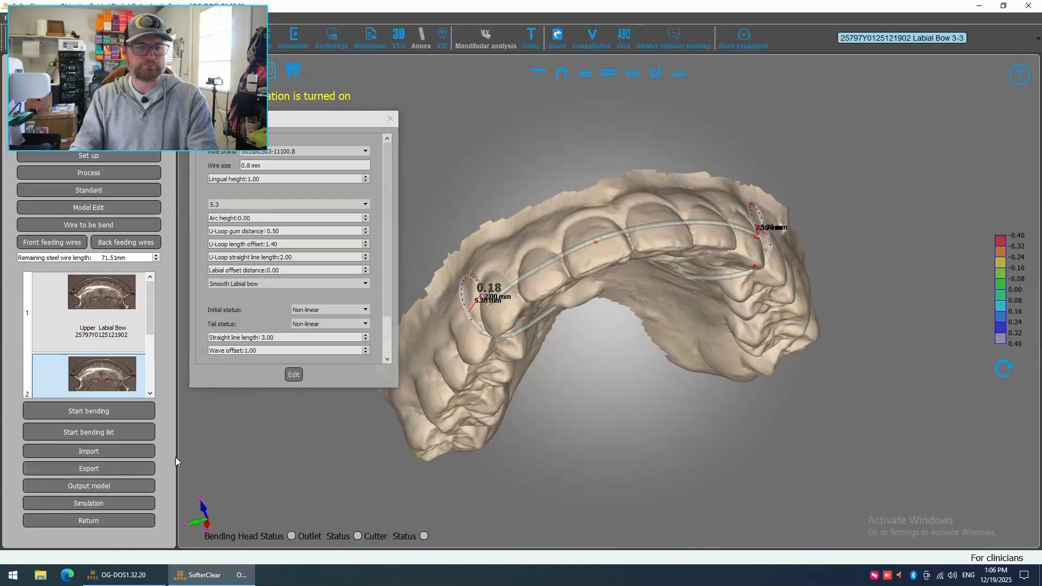
pyautogui.moveTo(275, 468); pyautogui.dragTo(233, 454)
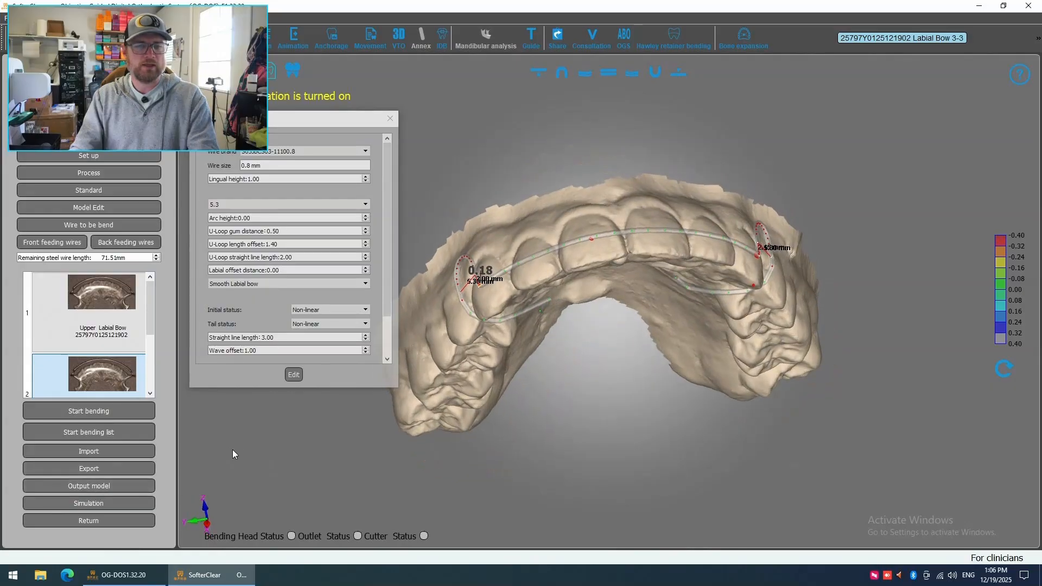
pyautogui.click(293, 374)
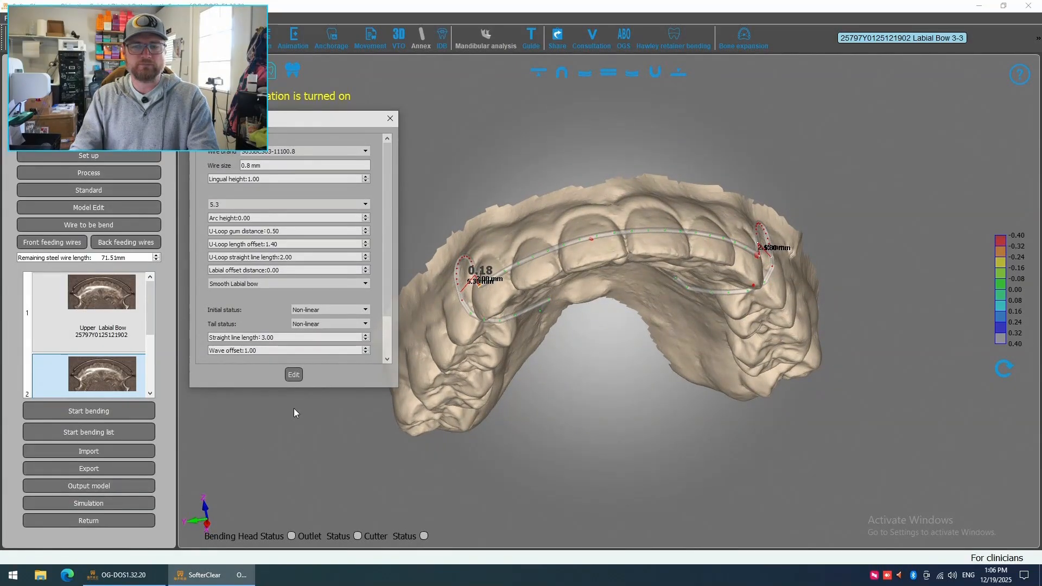
pyautogui.click(84, 412)
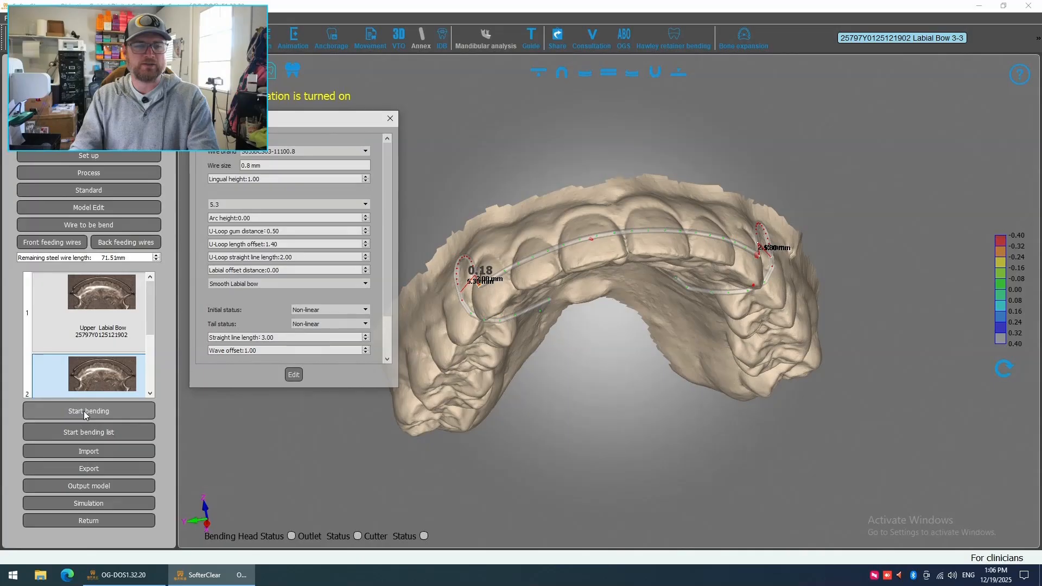
pyautogui.click(569, 297)
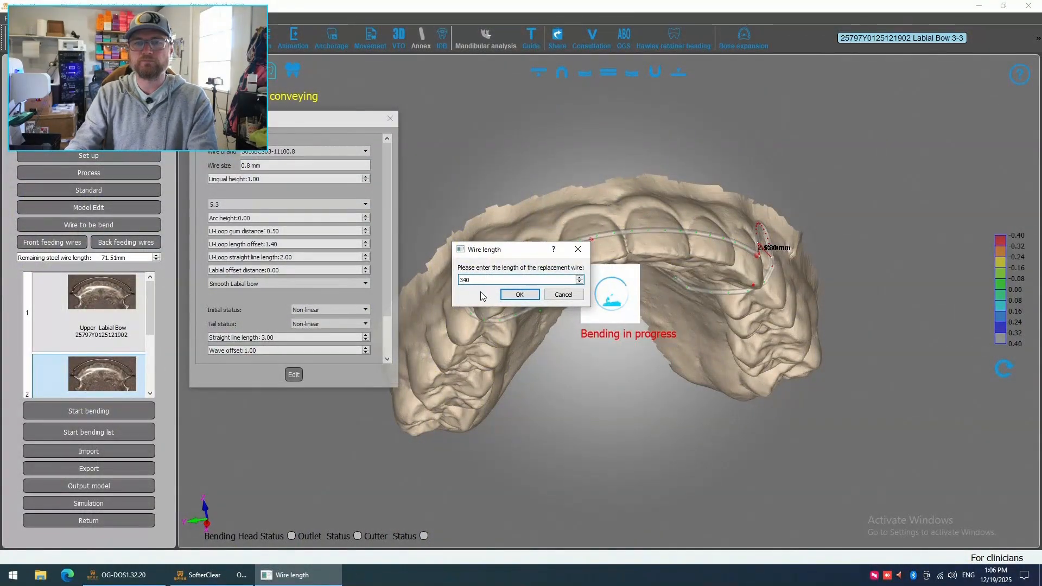
# Step: Set the replacement wire length to 350, confirm the cut-off and restart bending the second Upper Labial Bow
pyautogui.press('BackSpace')
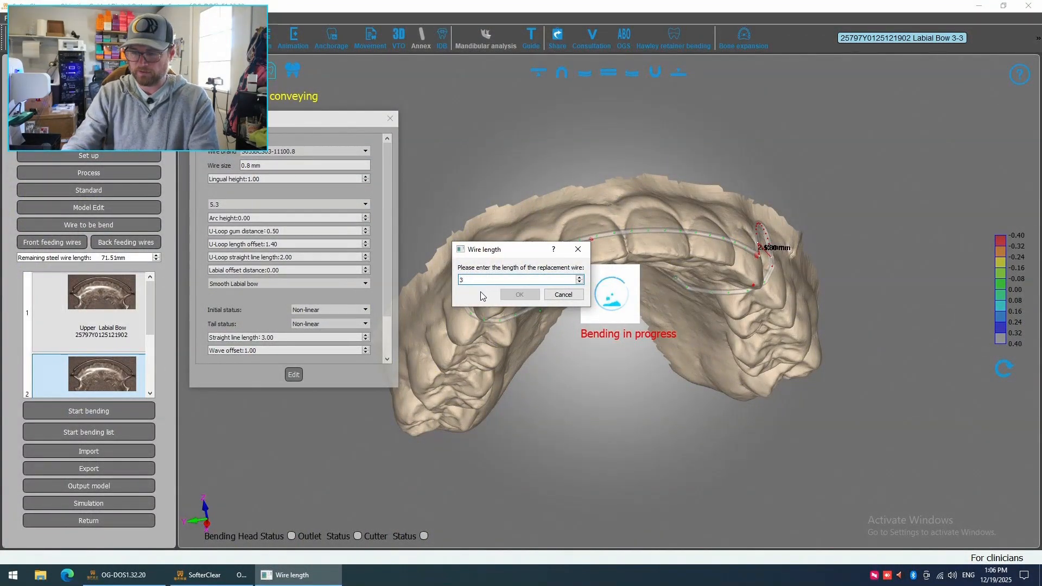
pyautogui.write('50')
pyautogui.press('Return')
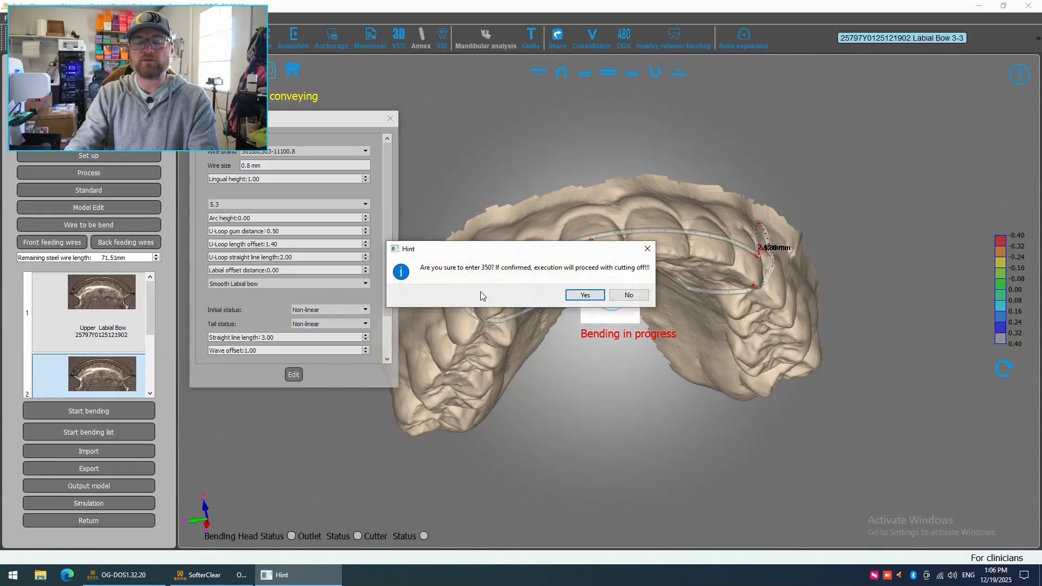
pyautogui.press('Return')
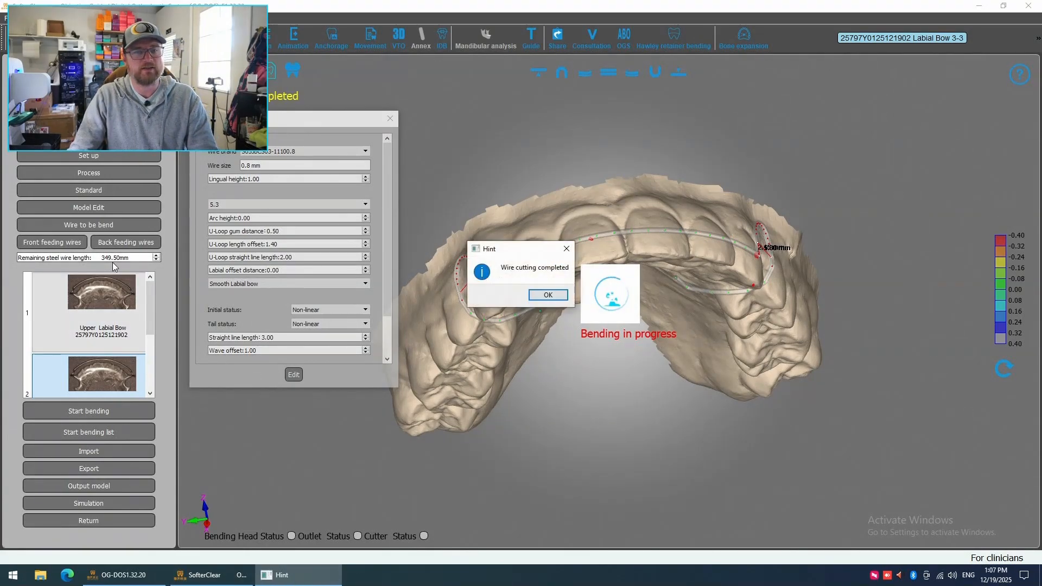
pyautogui.click(547, 295)
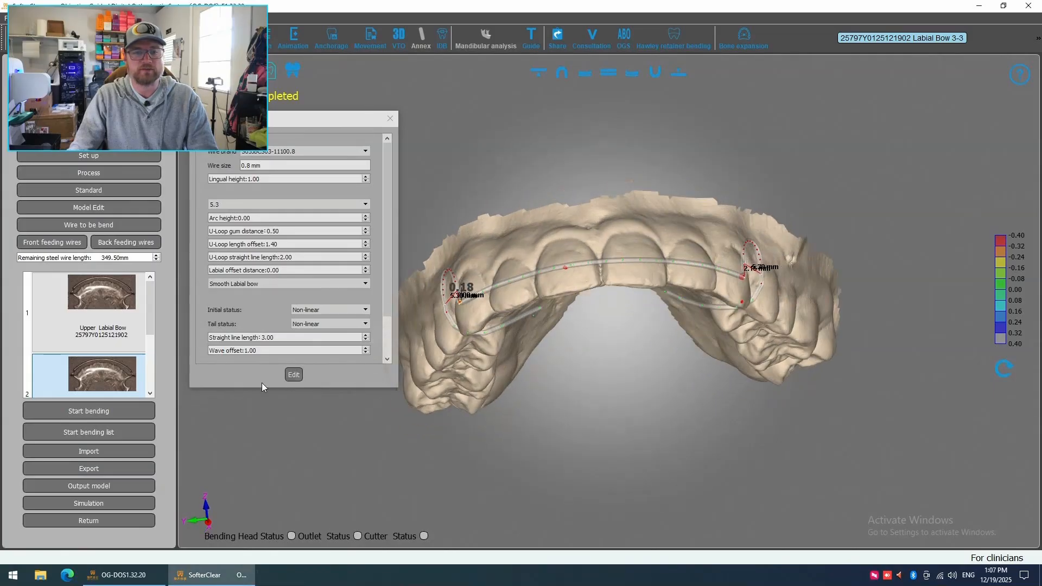
pyautogui.click(86, 416)
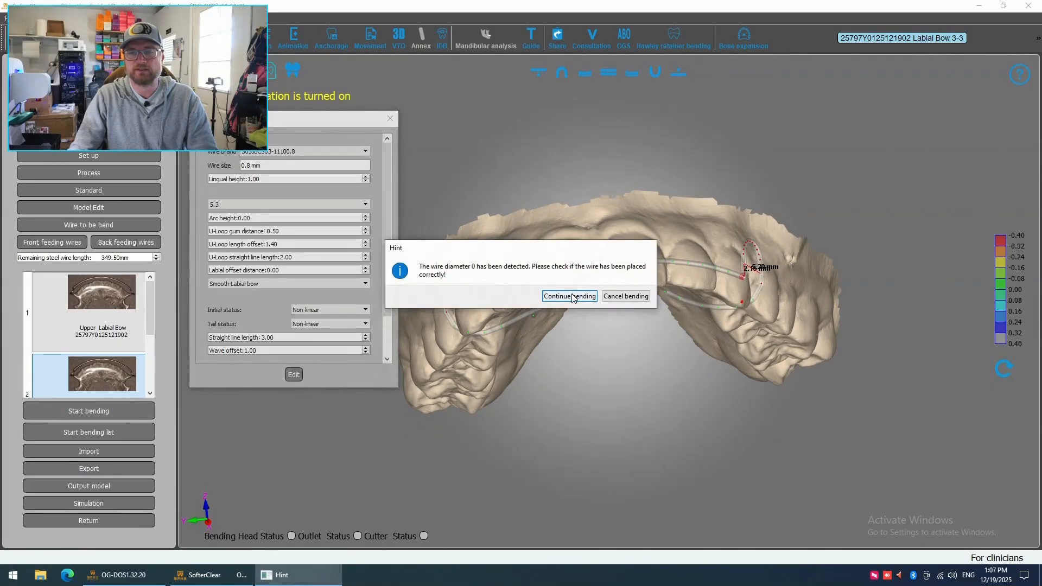
pyautogui.click(571, 297)
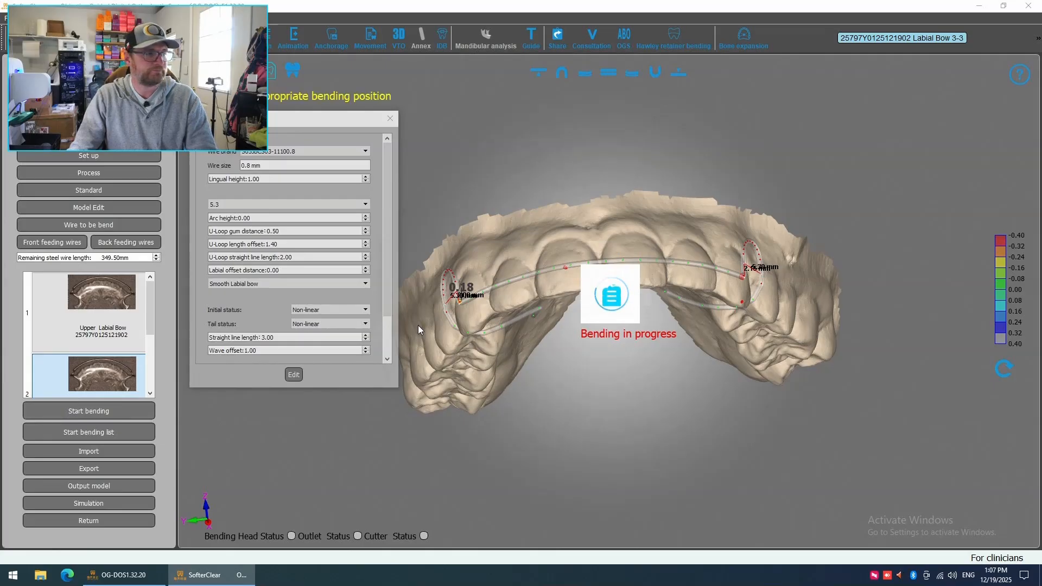